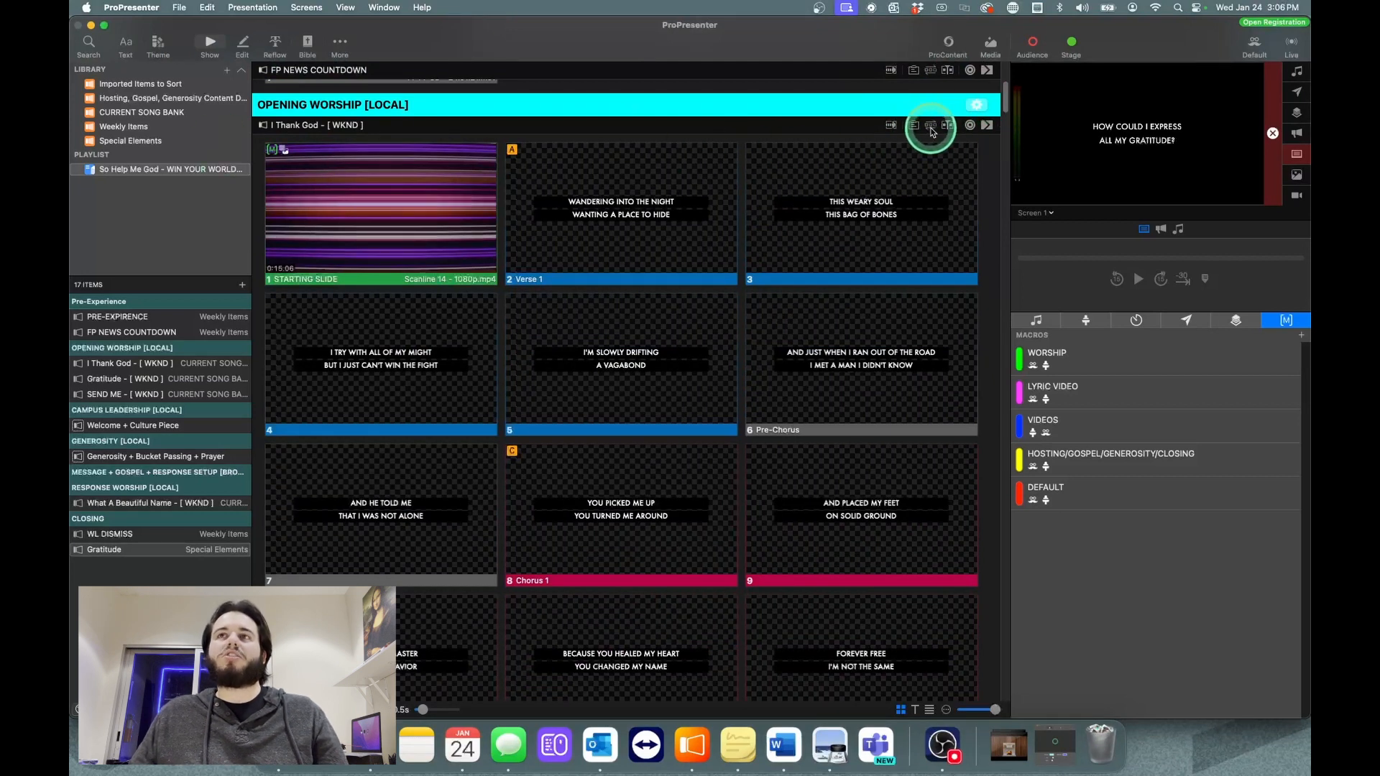
Step: Display the group arrangement of "I Thank God - [ WKND ]", review the order of its groups, and hide the arrangement again
left_click(931, 127)
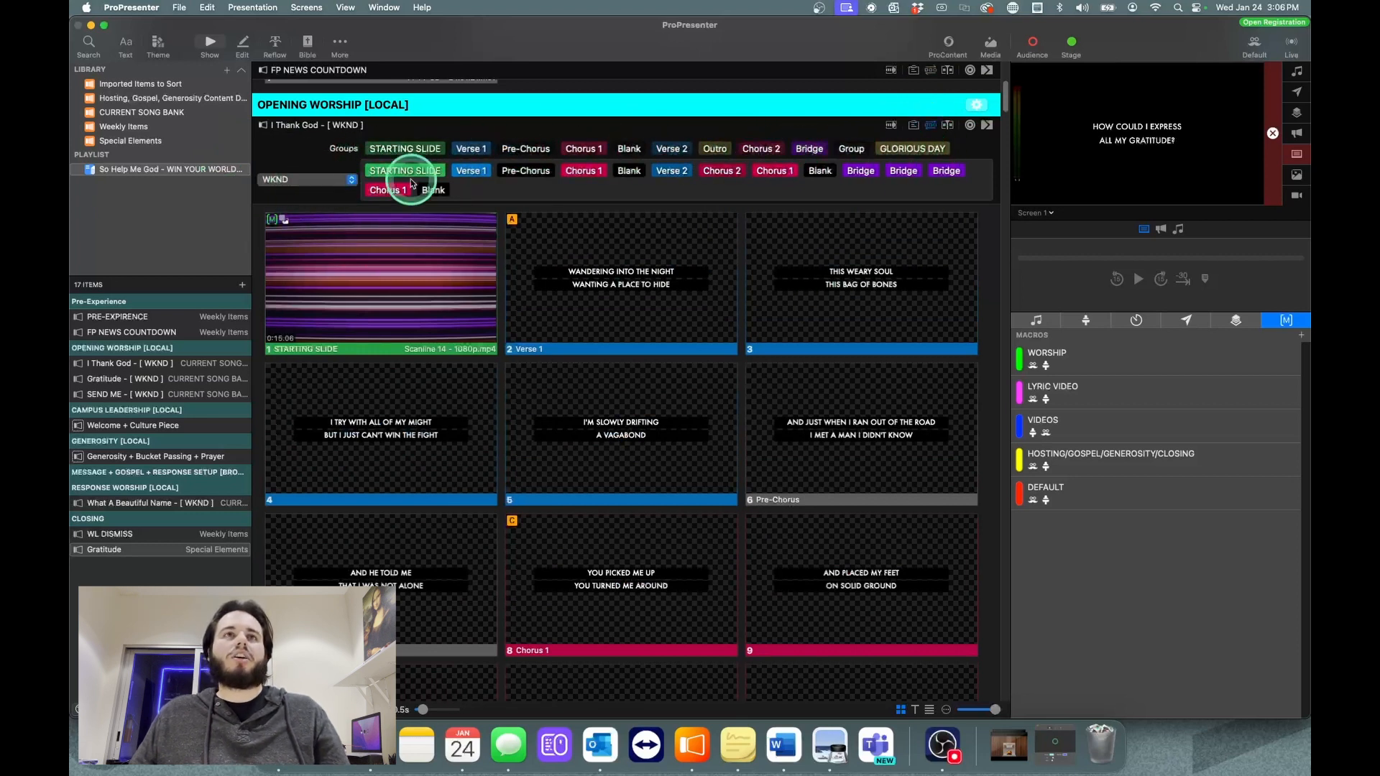
mouse_move(502, 173)
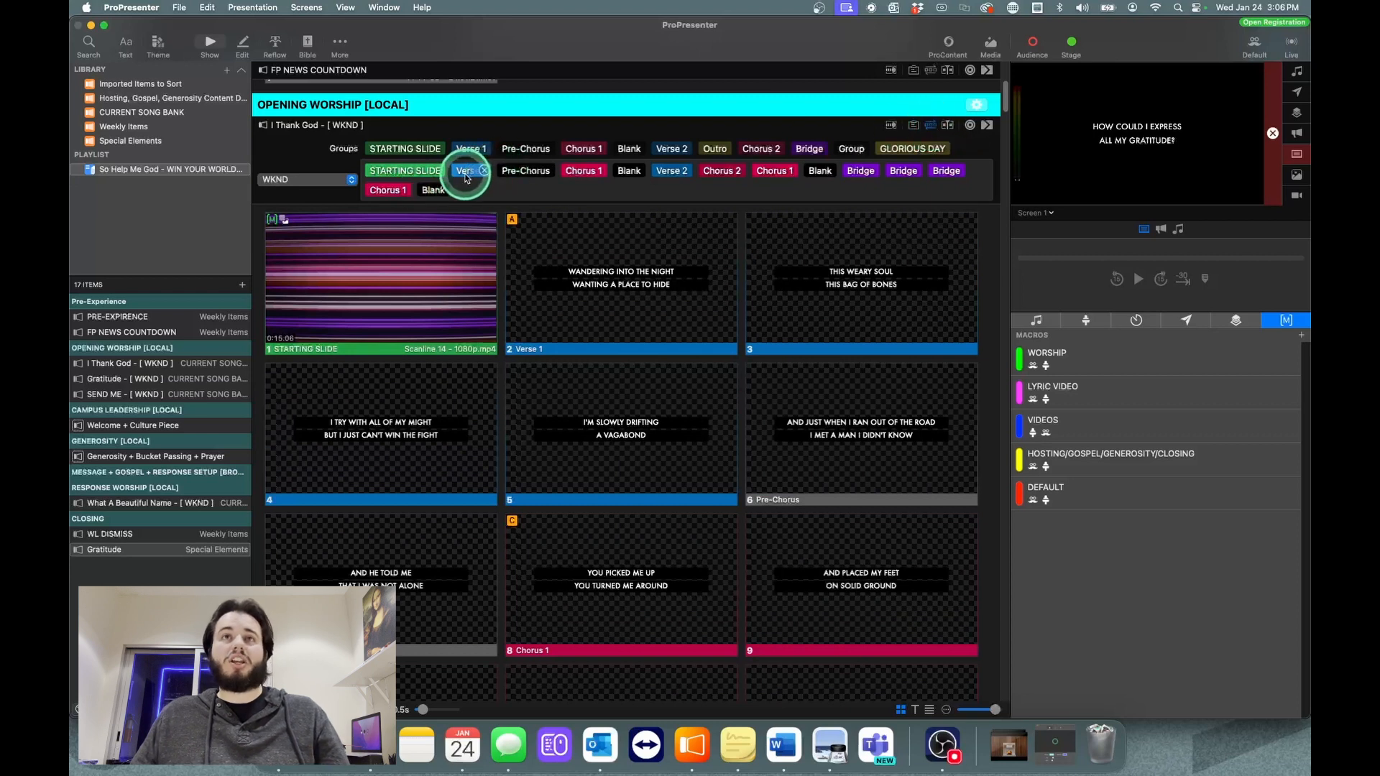
scroll(875, 308, "up", 1)
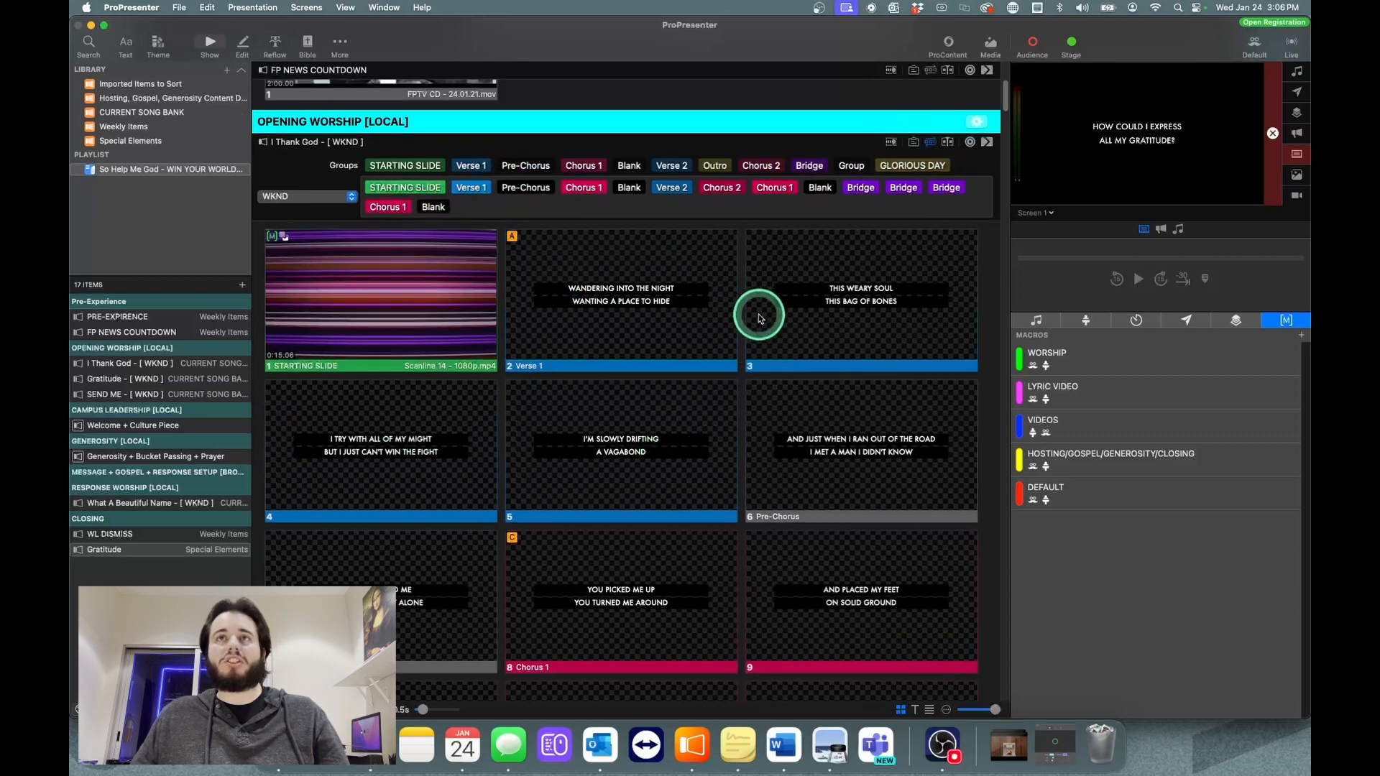
left_click(930, 143)
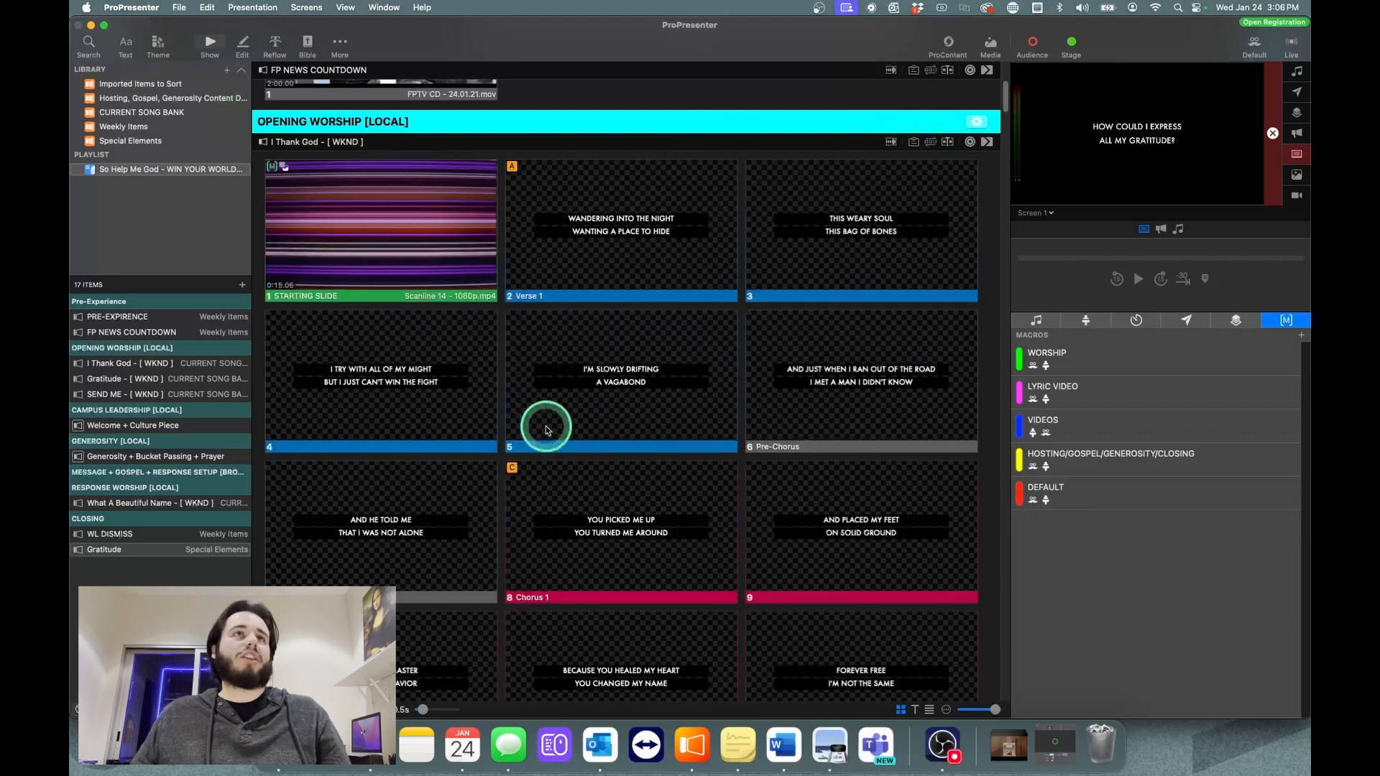
Step: Open the Groups settings and look through the full list of group names and colors
left_click(126, 8)
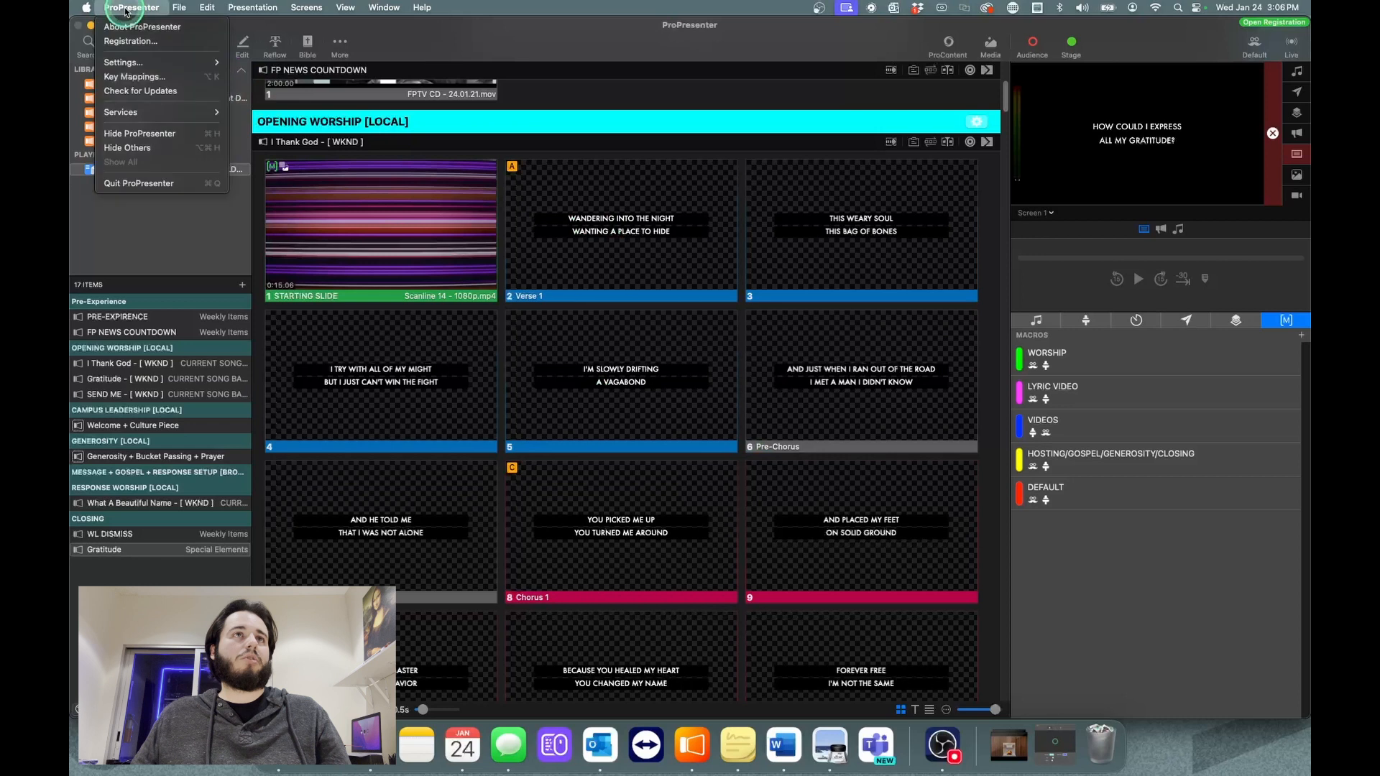
left_click(137, 69)
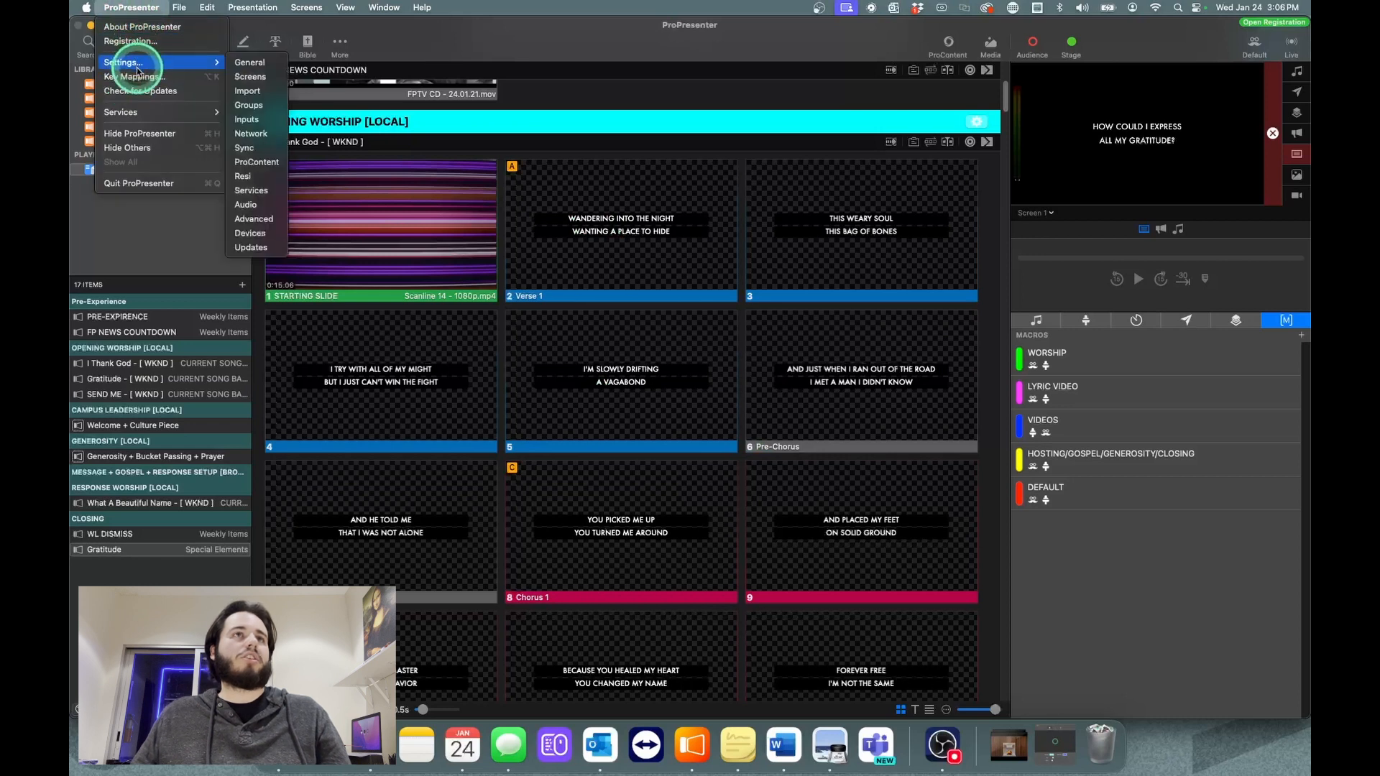
left_click(253, 105)
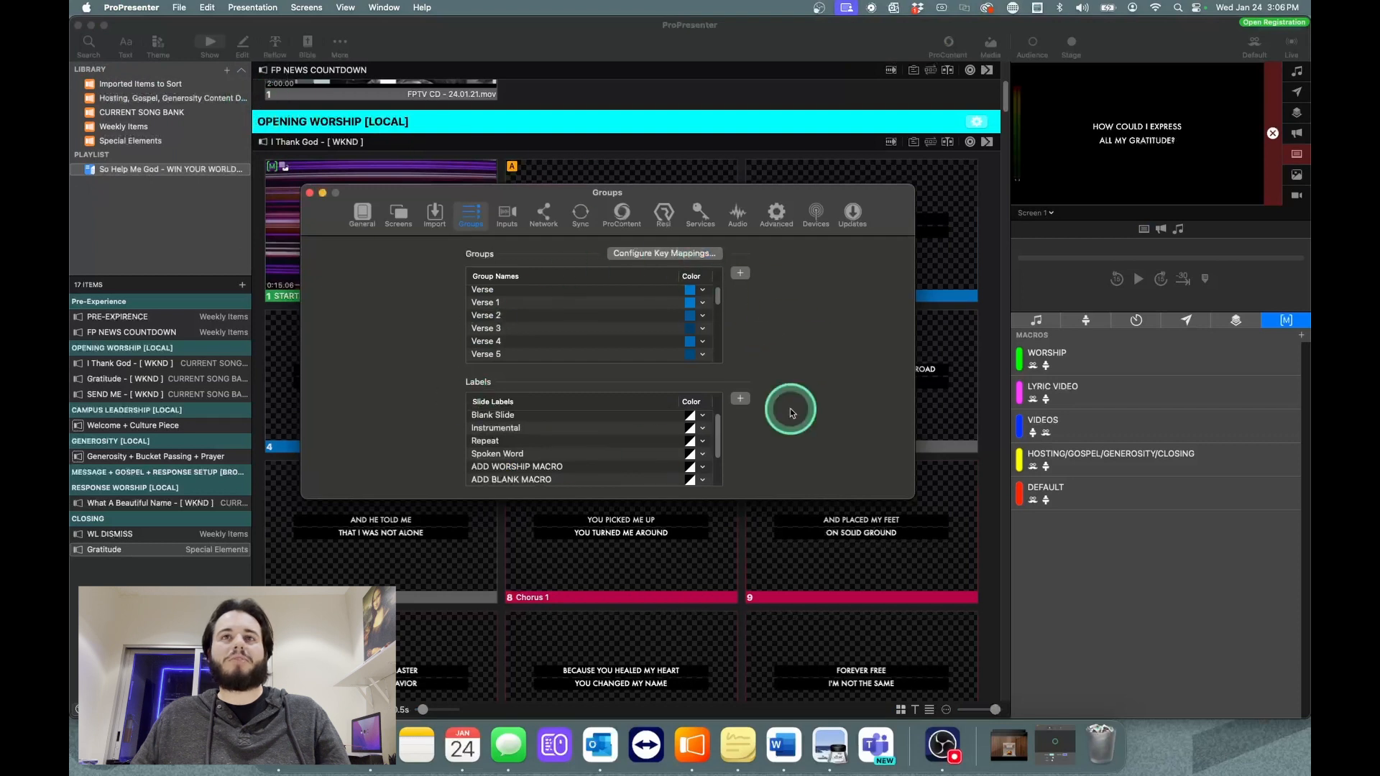
scroll(627, 325, "down", 10)
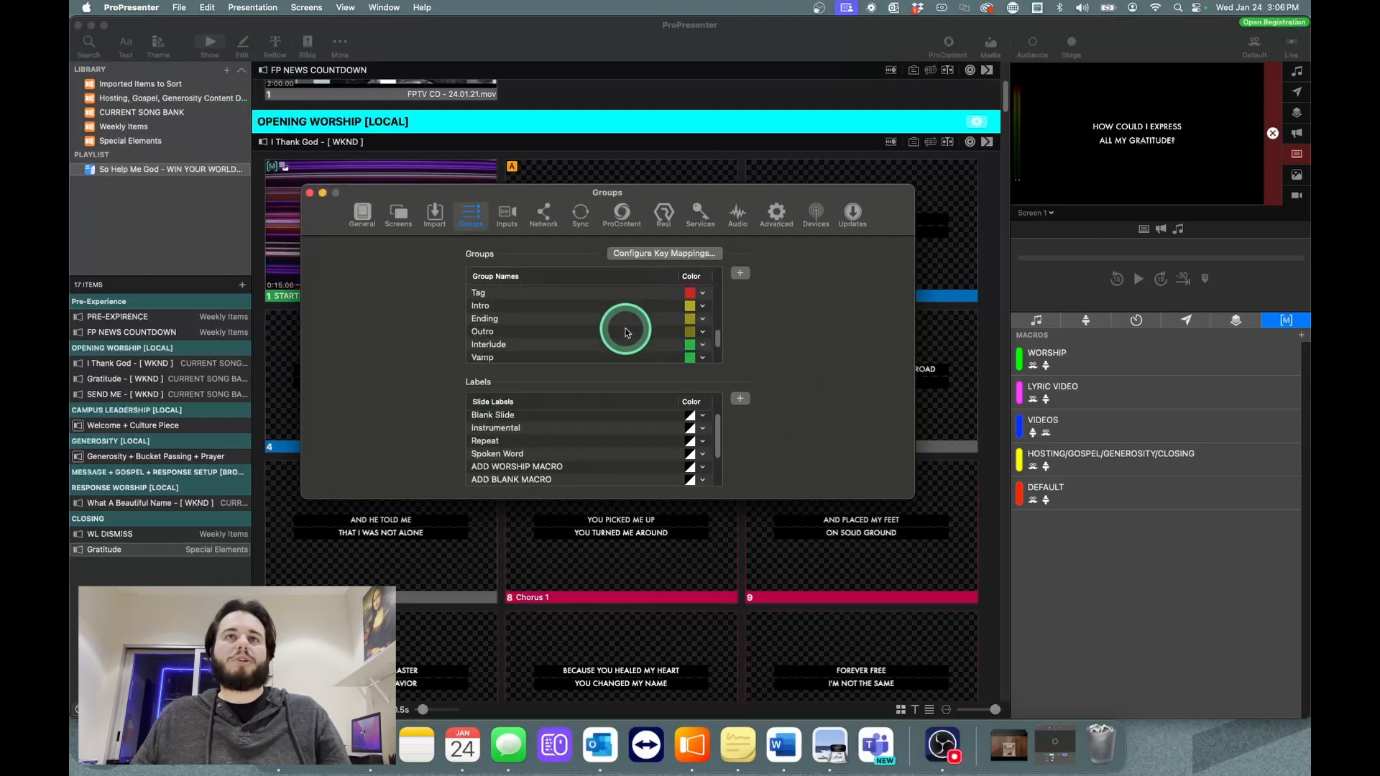
scroll(626, 332, "up", 10)
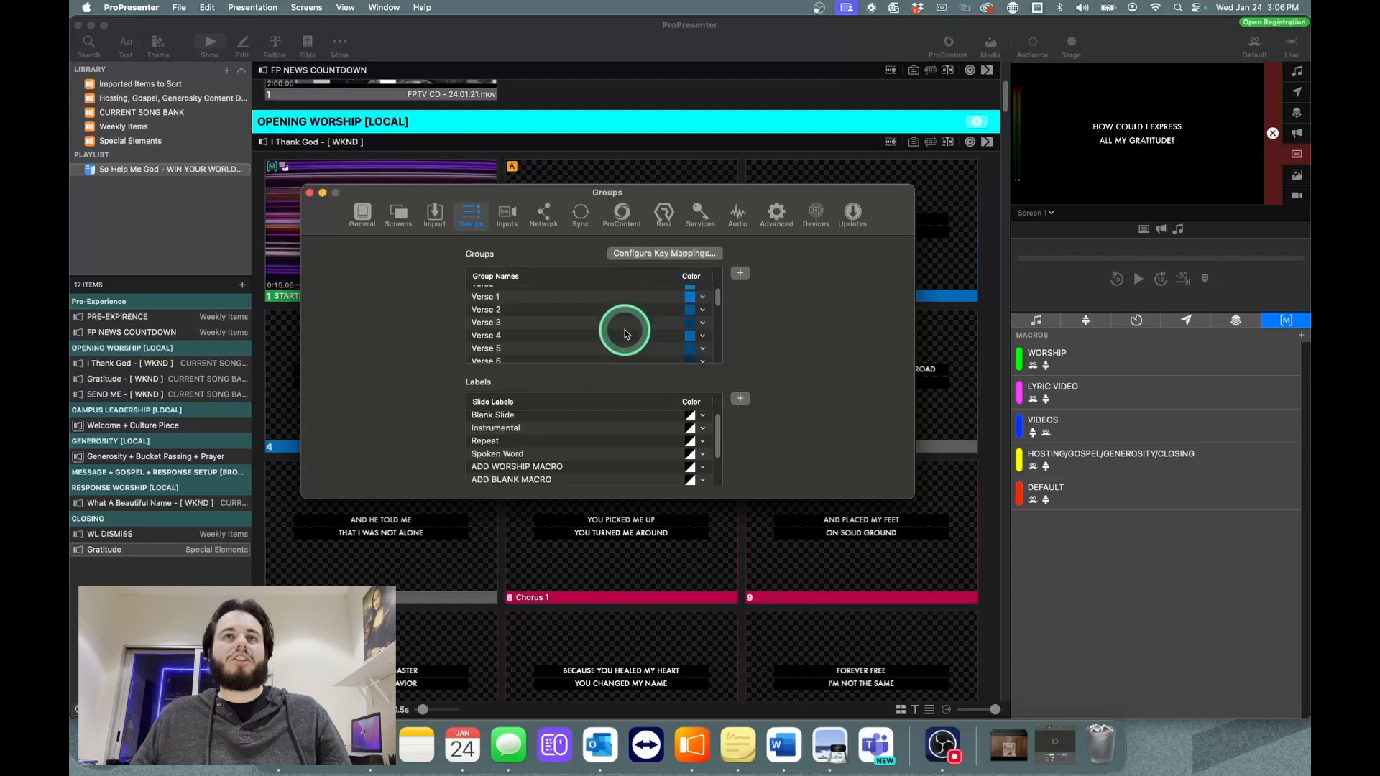
scroll(627, 334, "down", 15)
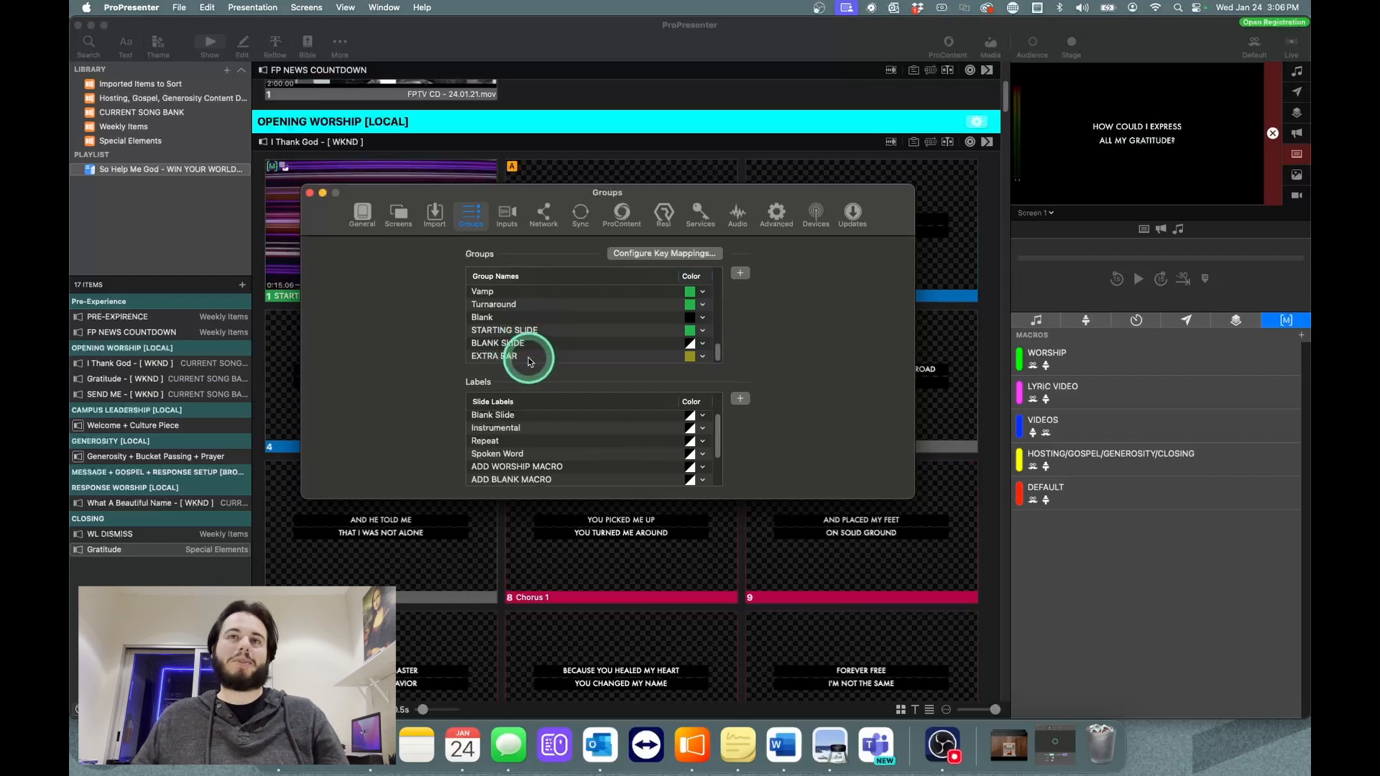
scroll(614, 350, "up", 15)
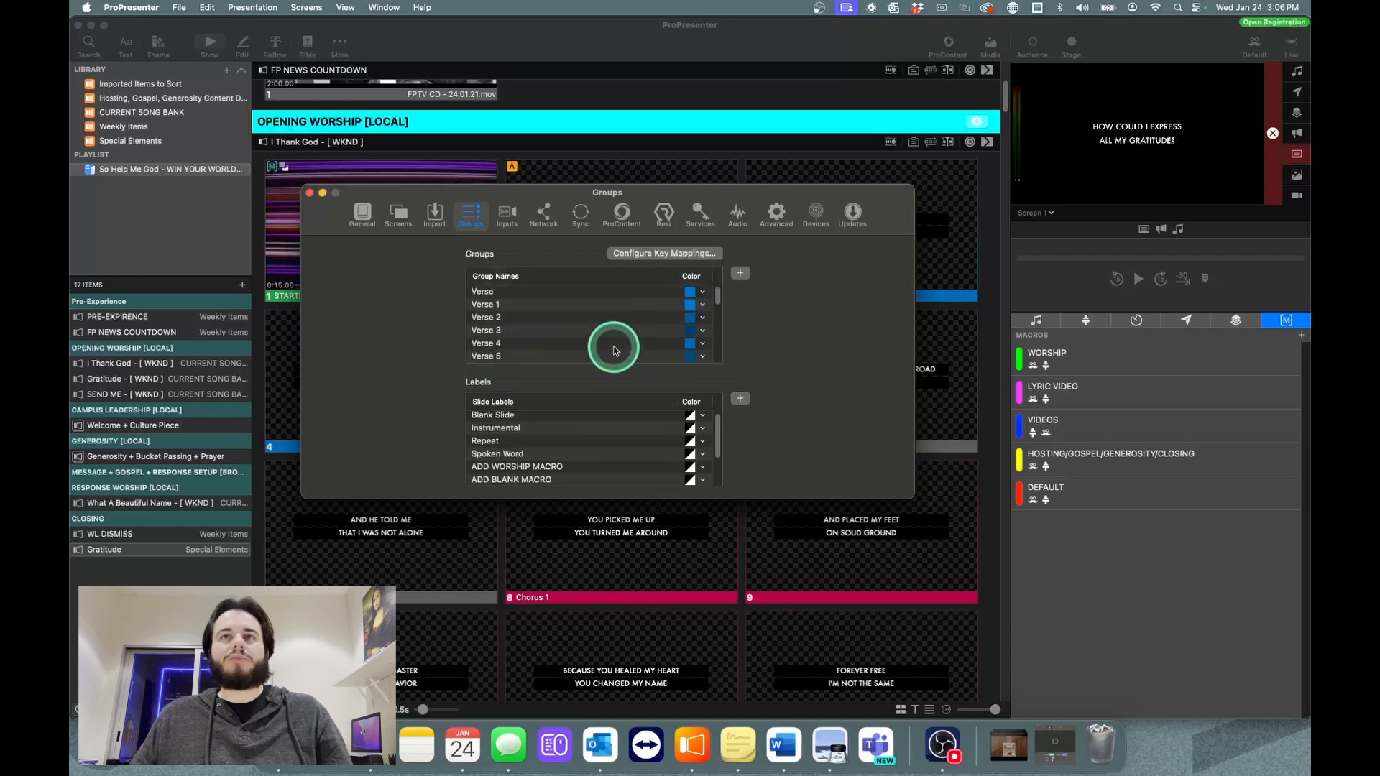
scroll(701, 295, "down", 15)
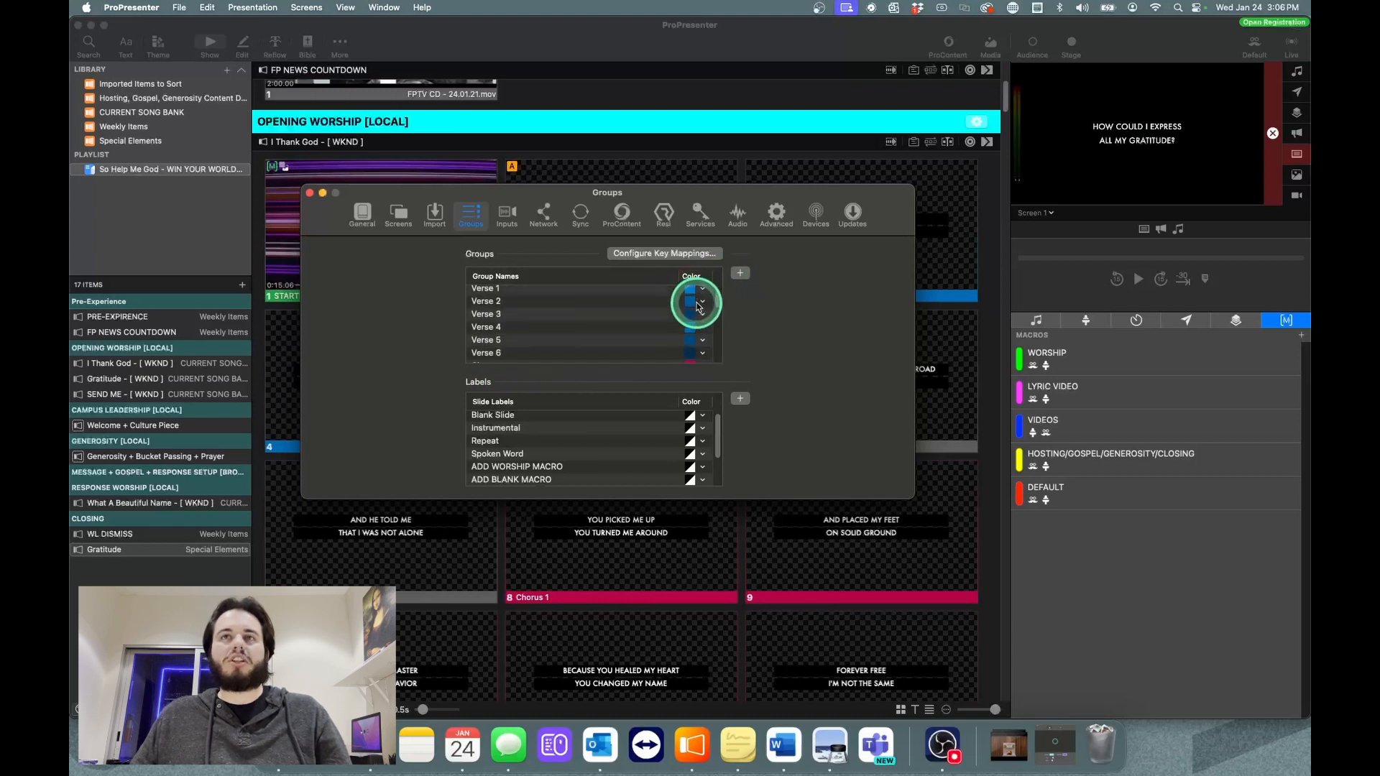
Step: Review the key mappings configured for the groups, and close both the key mappings and the settings
left_click(688, 254)
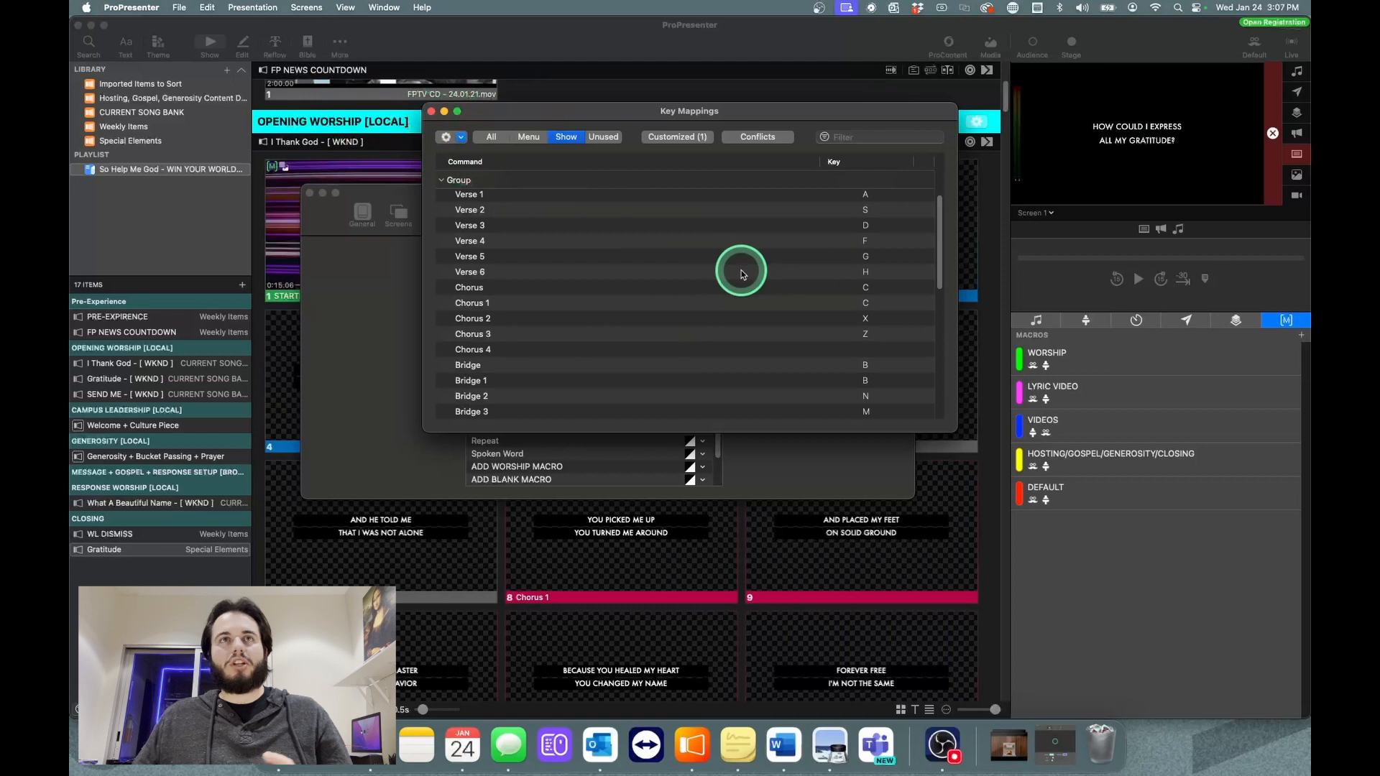
left_click(432, 112)
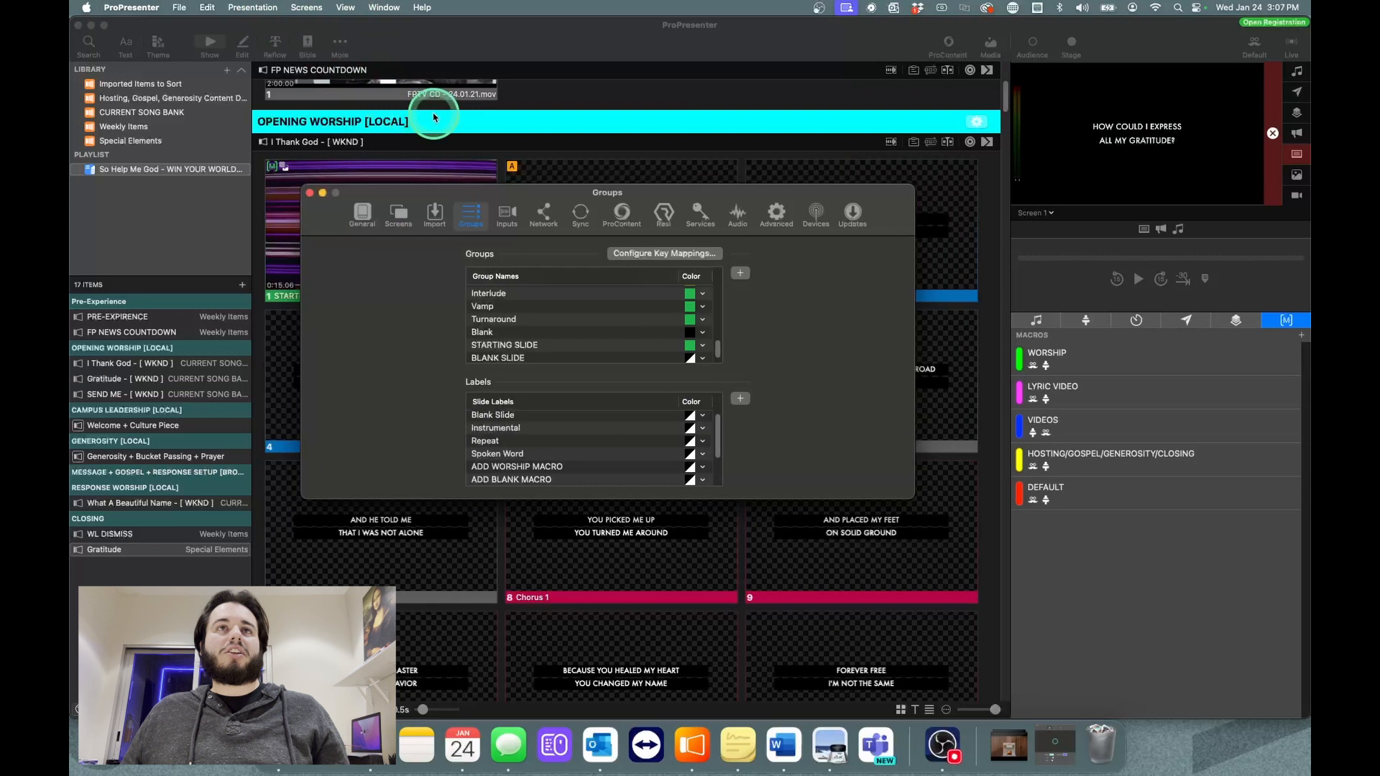
left_click(309, 193)
Step: Look through the grouped slides of "I Thank God - [ WKND ]" and "Gratitude - [ WKND ]" in the opening worship section
scroll(776, 449, "down", 5)
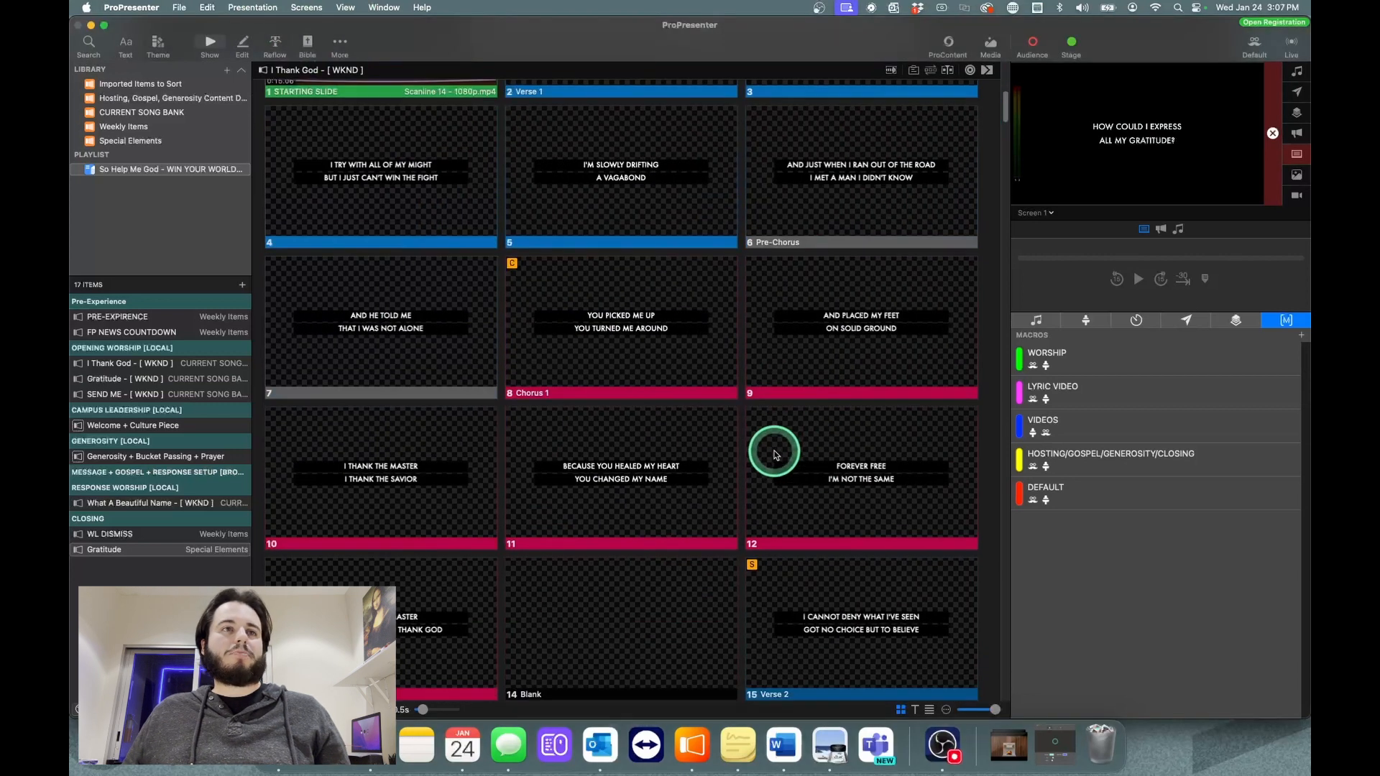
left_click(129, 378)
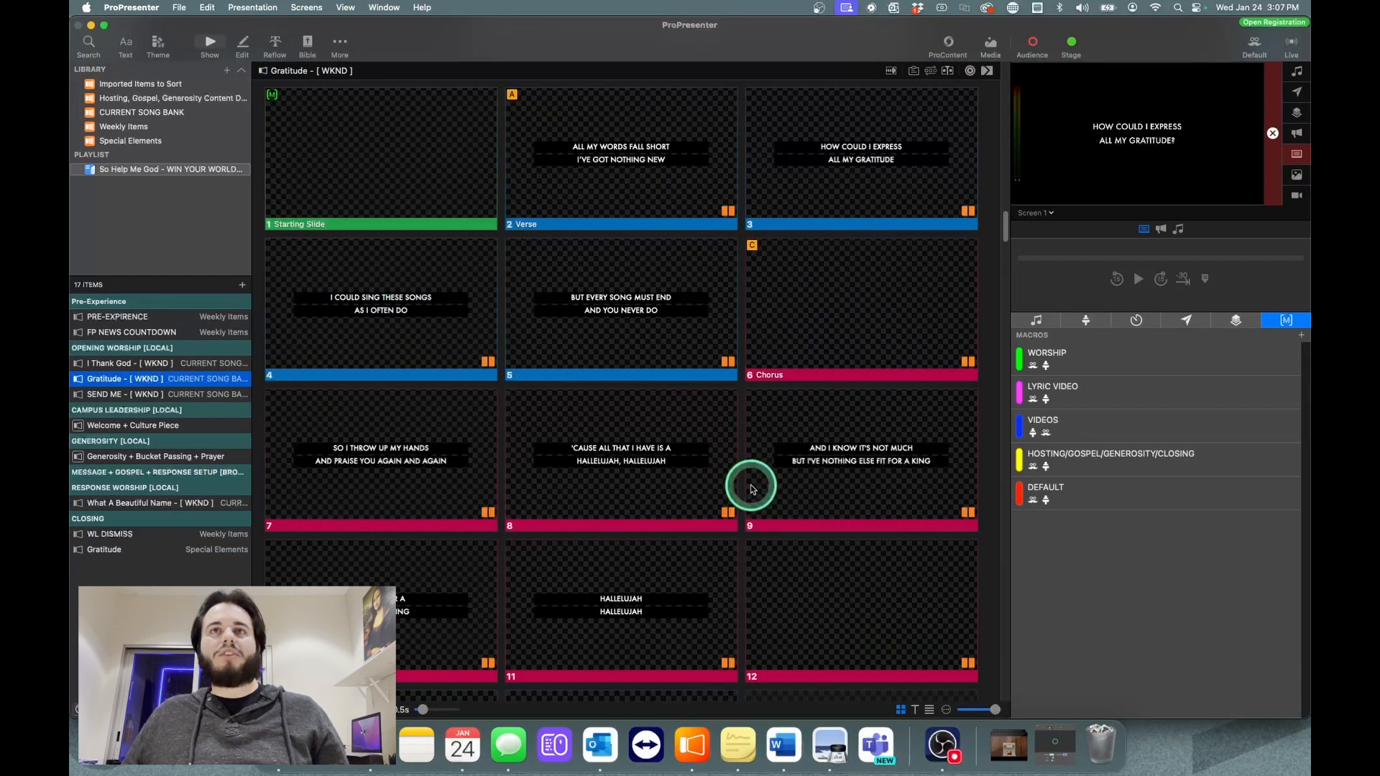
scroll(751, 487, "up", 3)
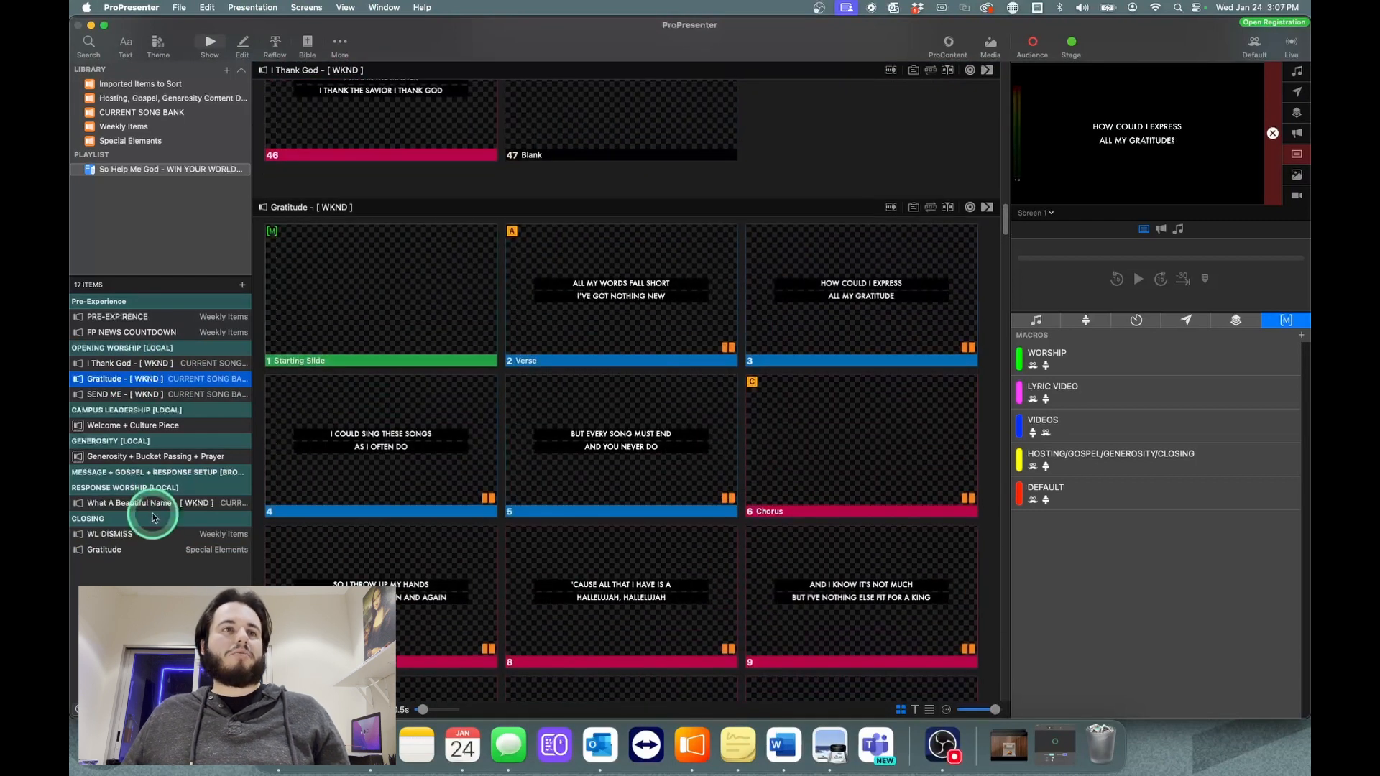
Step: Go to the "Gratitude" presentation in the closing section and examine how all its slides are grouped
left_click(132, 551)
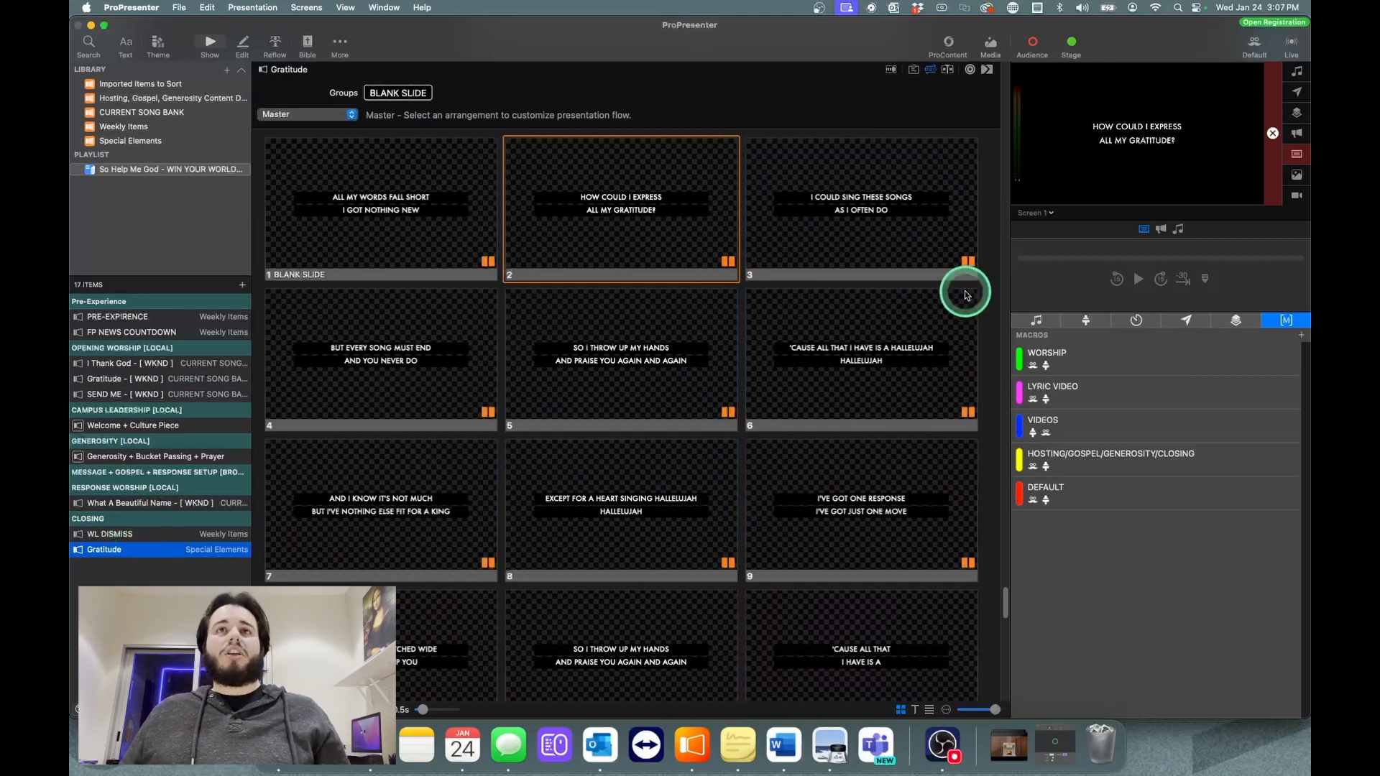
scroll(656, 369, "up", 1)
scroll(657, 368, "up", 1)
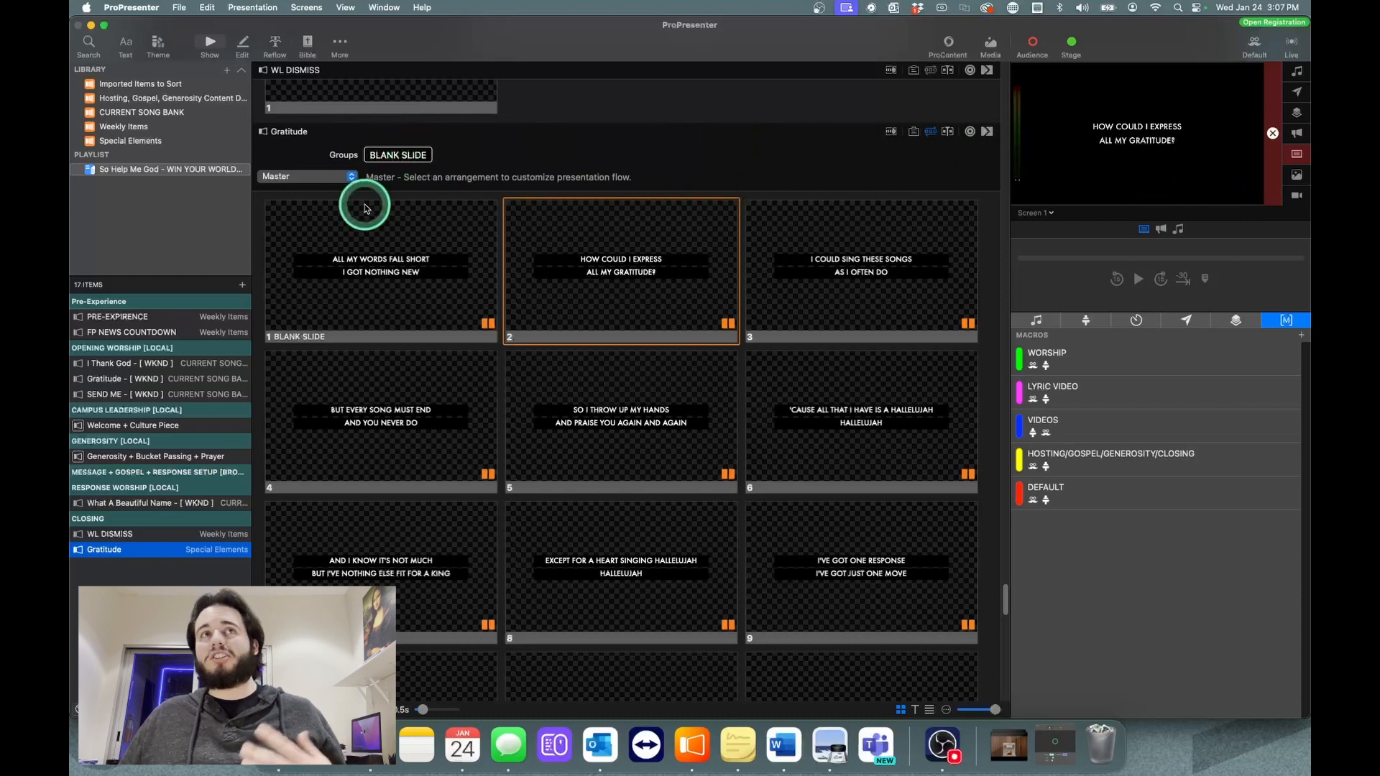
scroll(628, 463, "down", 15)
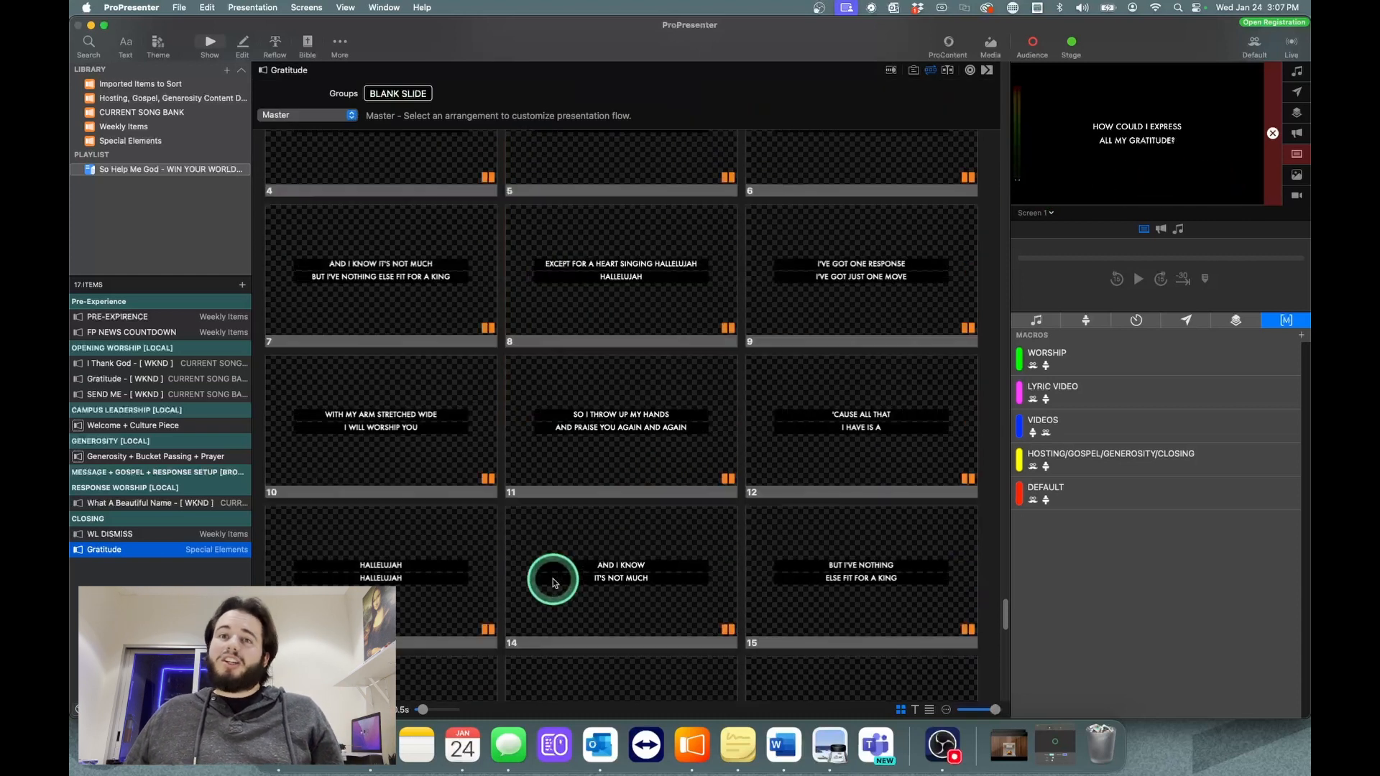
scroll(561, 573, "down", 2)
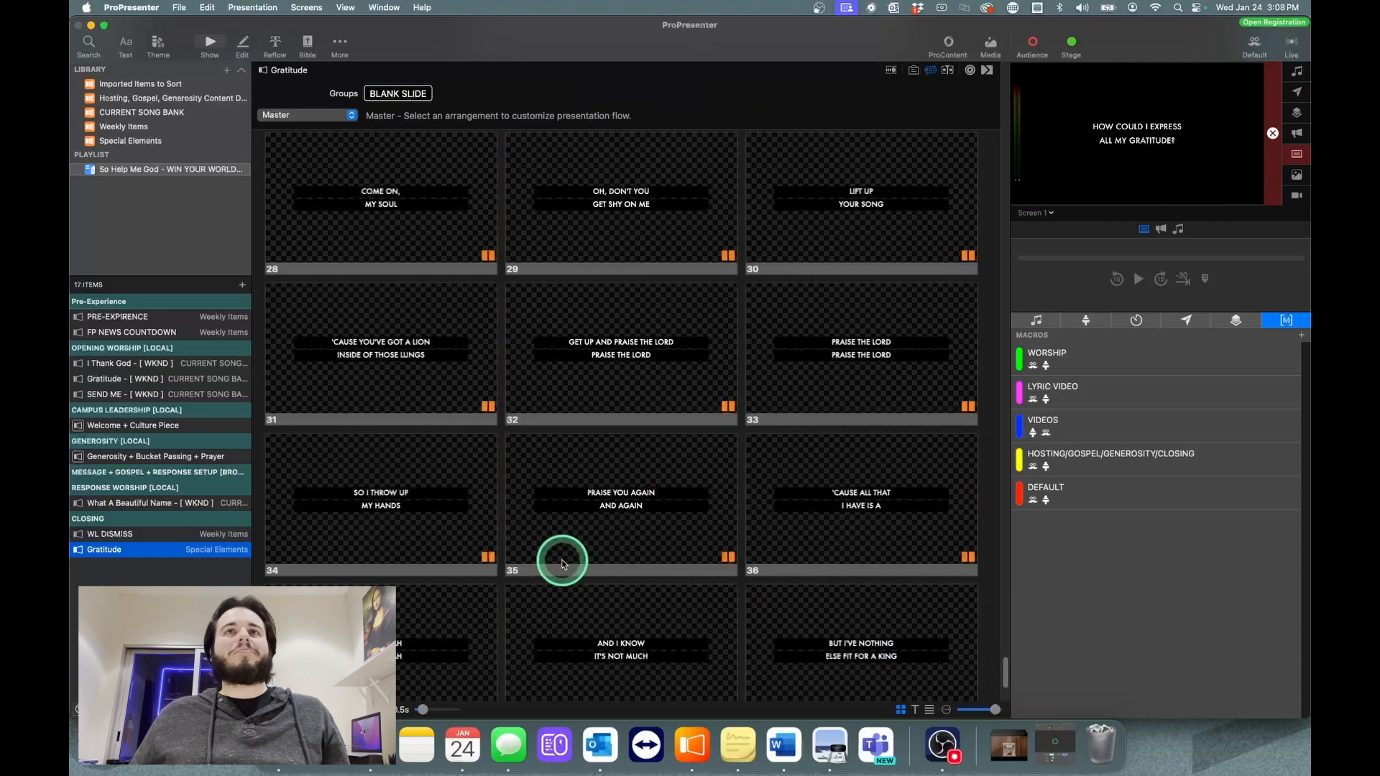
scroll(568, 568, "up", 15)
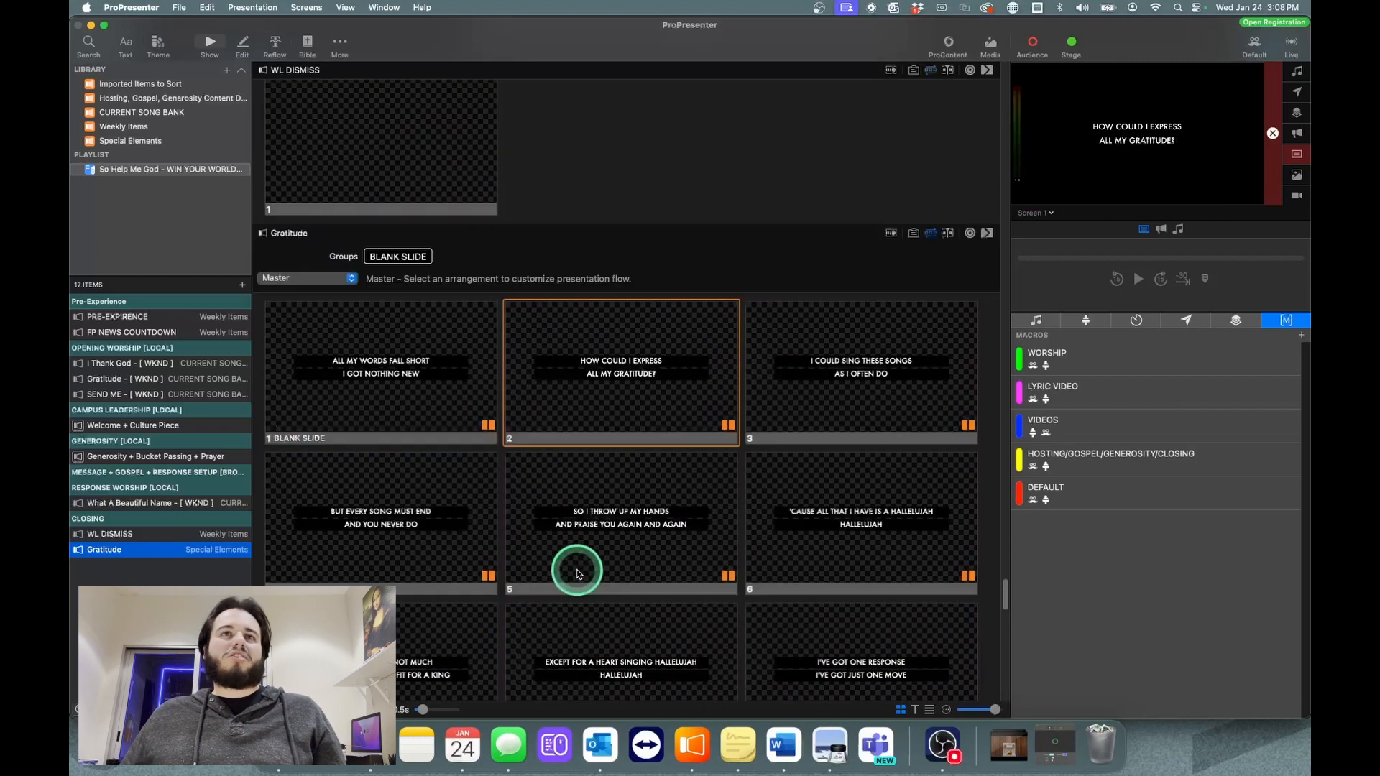
scroll(577, 573, "up", 2)
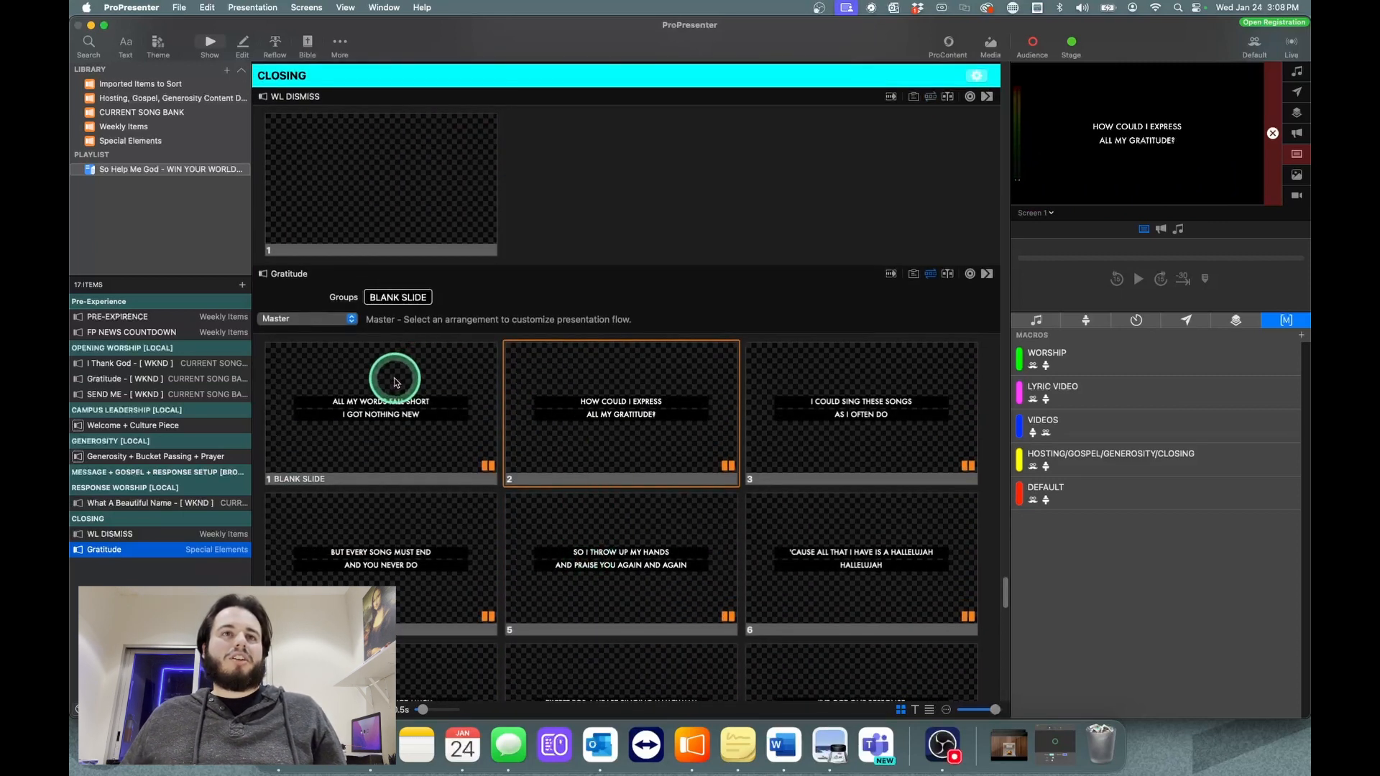
Step: Show slide 1 of the closing "Gratitude" presentation live and assign it to the Verse 1 group
left_click(395, 381)
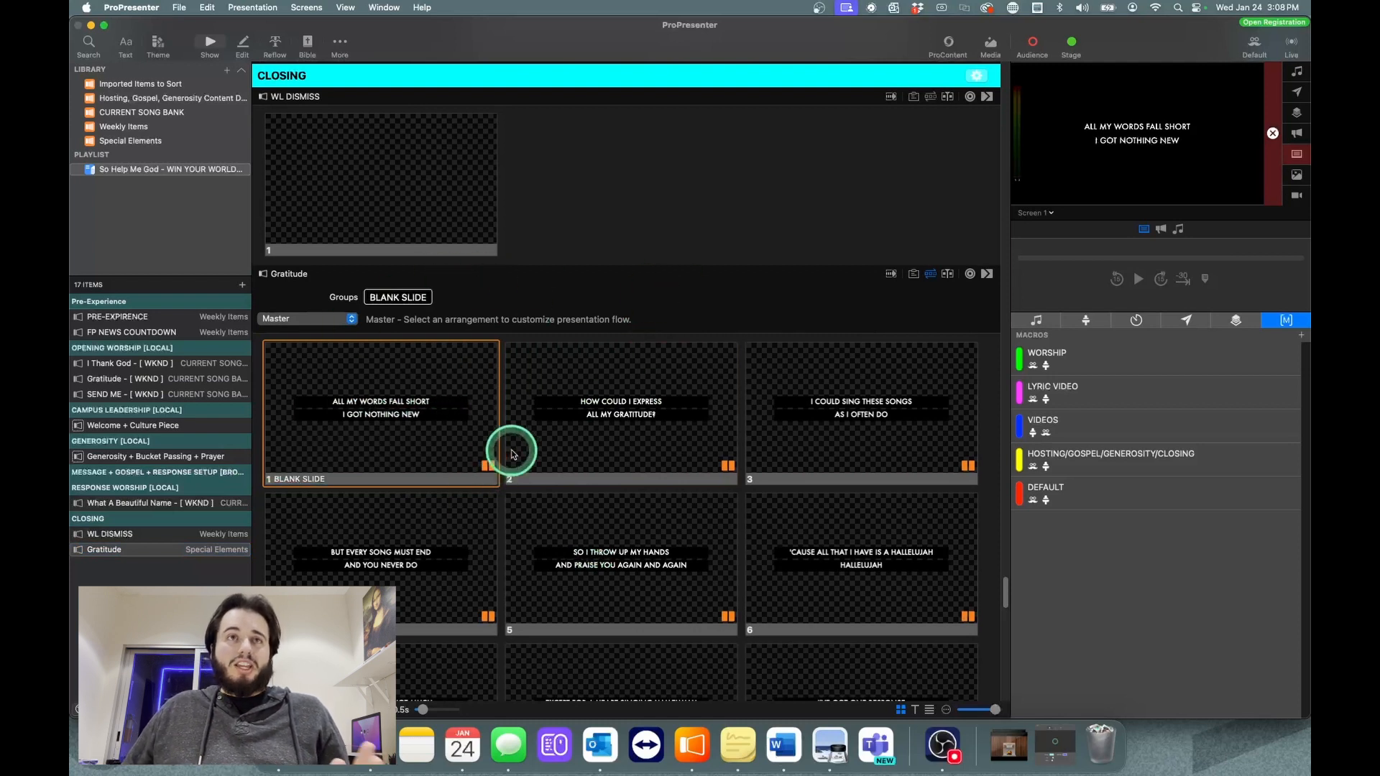
left_click(931, 275)
left_click(932, 275)
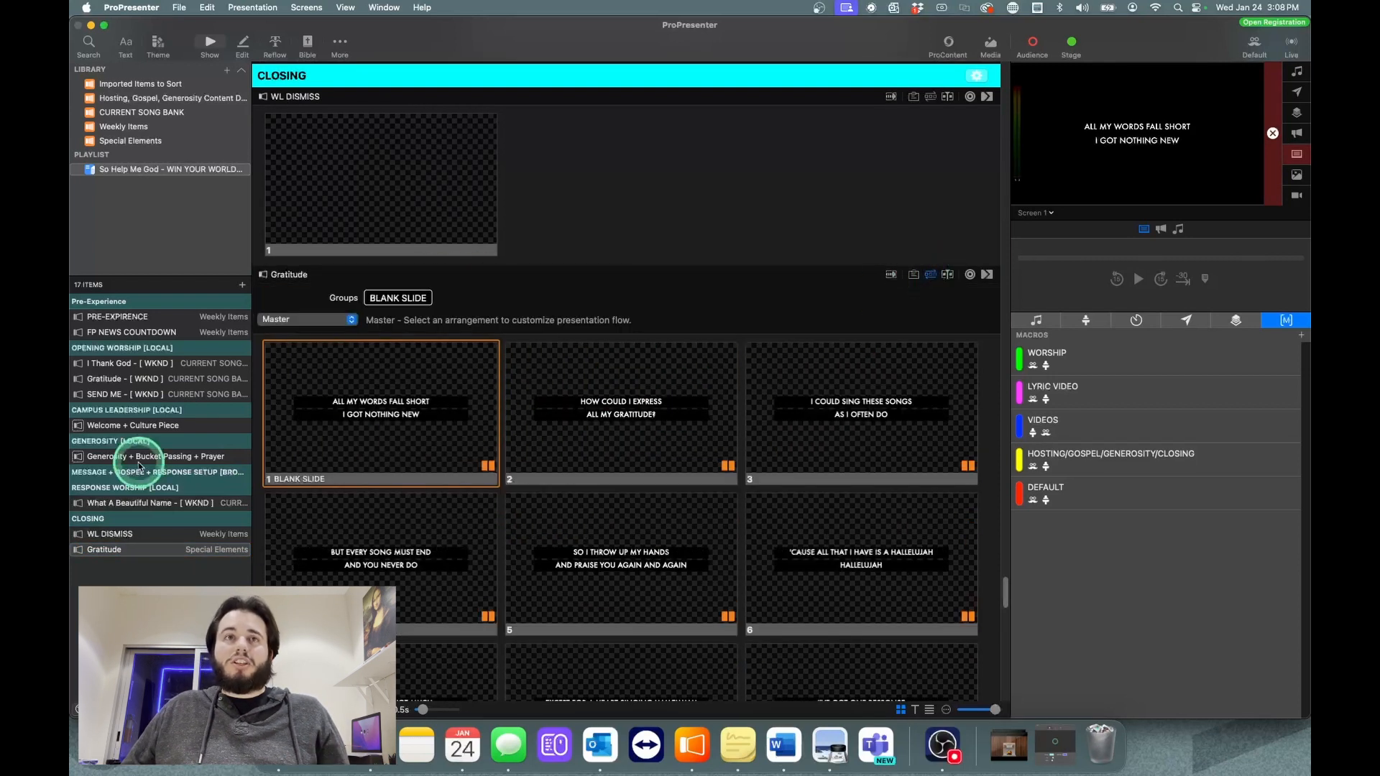
right_click(365, 403)
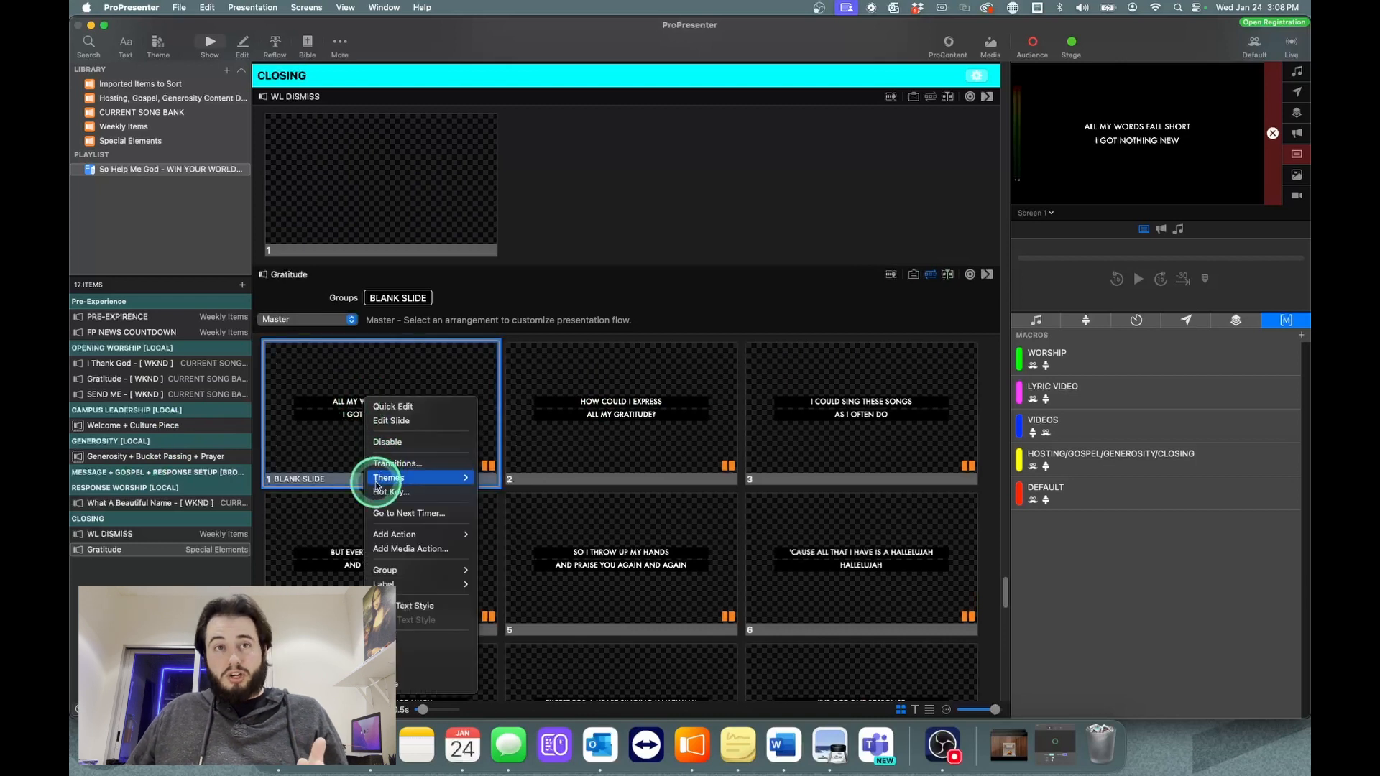
mouse_move(384, 477)
mouse_move(435, 573)
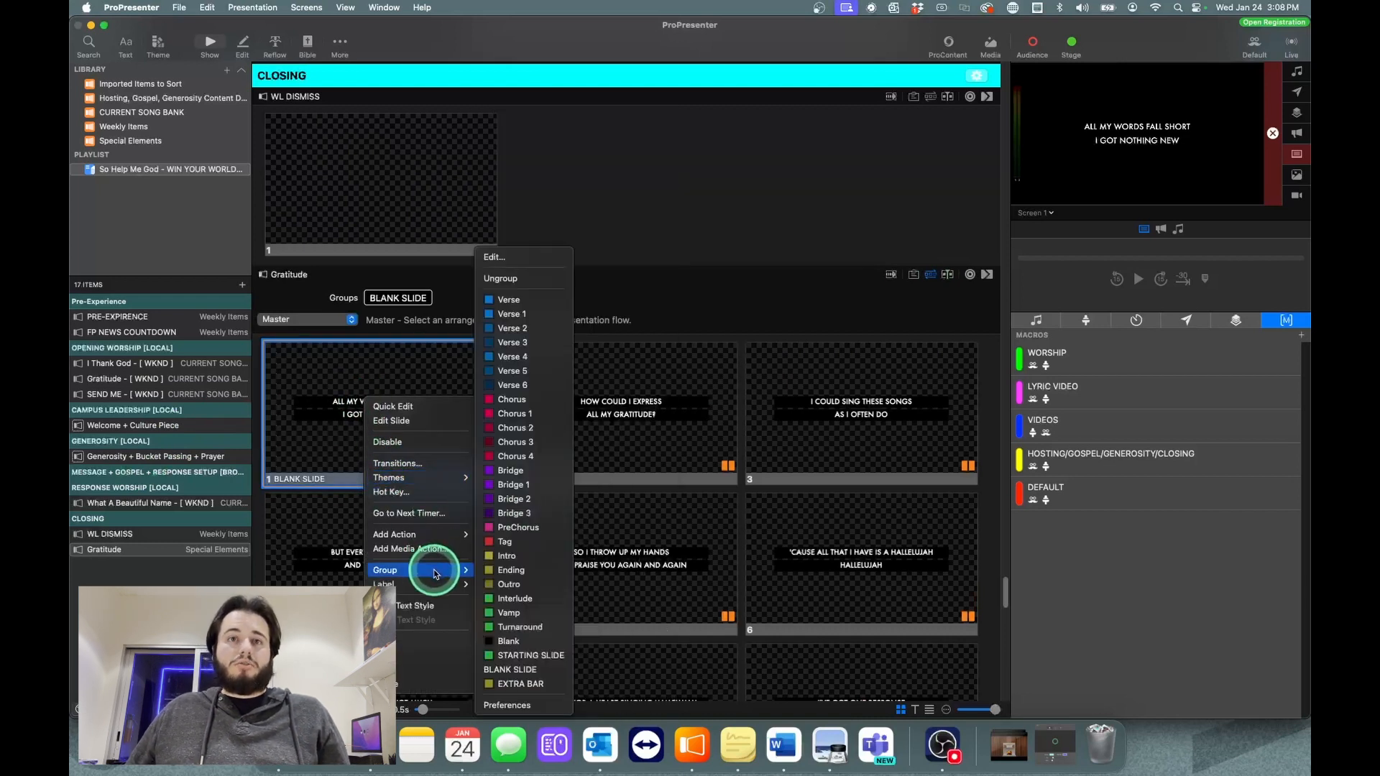
left_click(518, 316)
Step: Examine the slides of the closing "Gratitude" presentation to find where the chorus starts
scroll(632, 498, "down", 10)
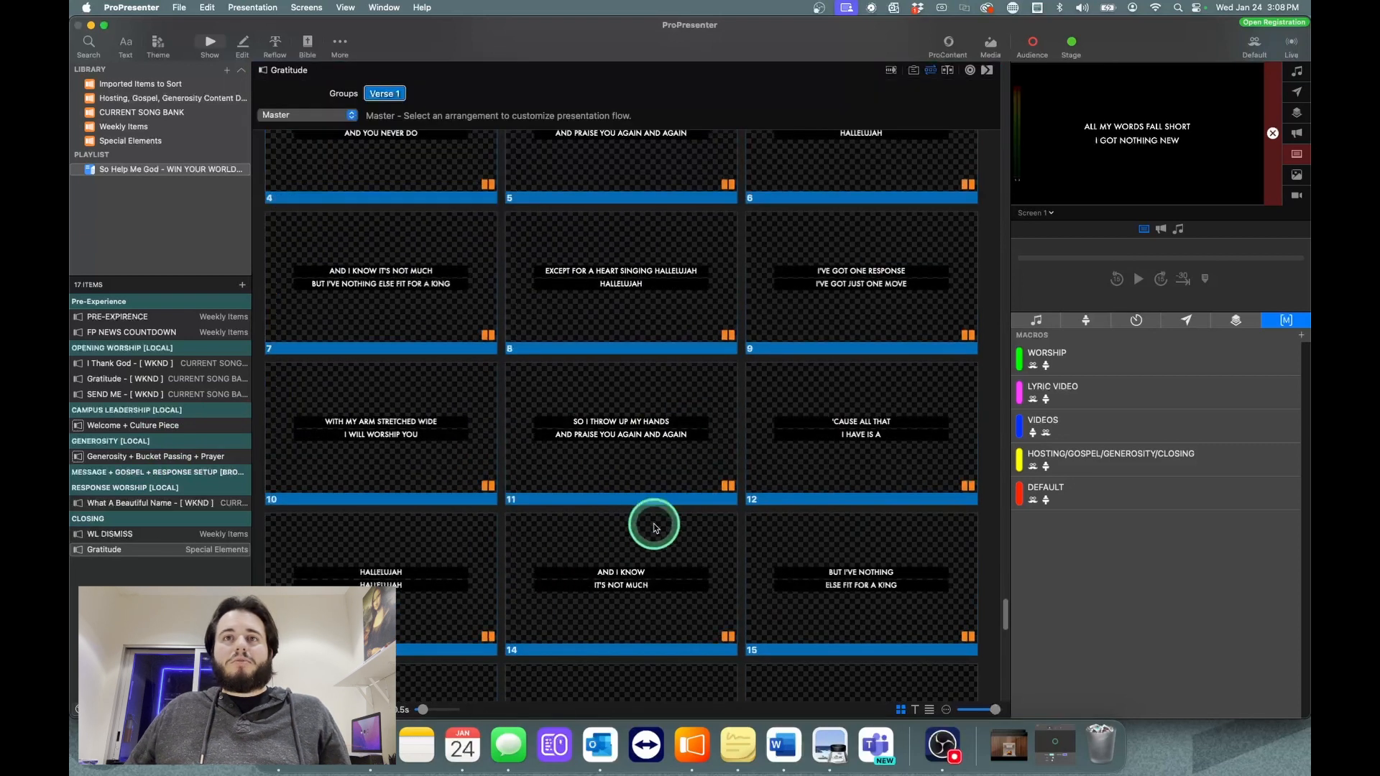
scroll(657, 524, "up", 15)
scroll(657, 530, "up", 5)
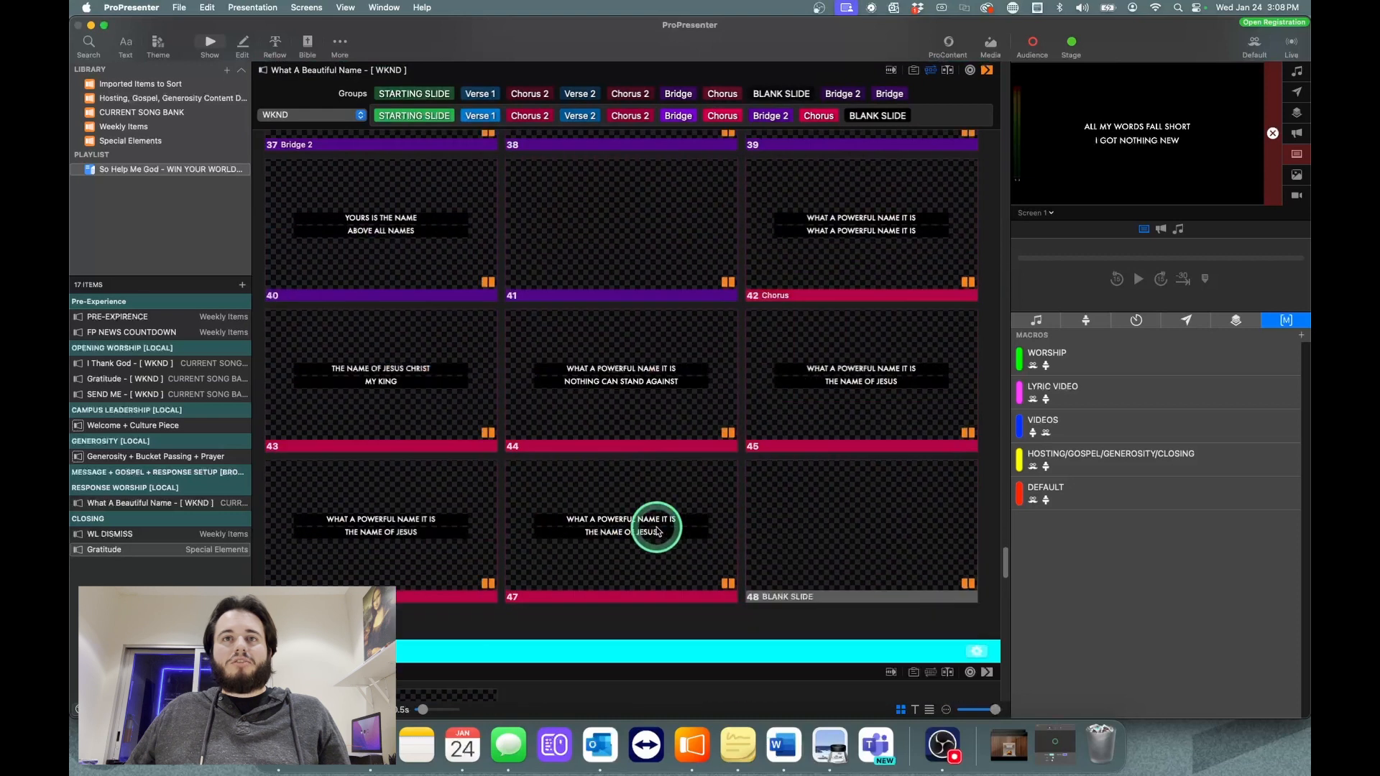
scroll(657, 529, "down", 10)
scroll(655, 543, "down", 5)
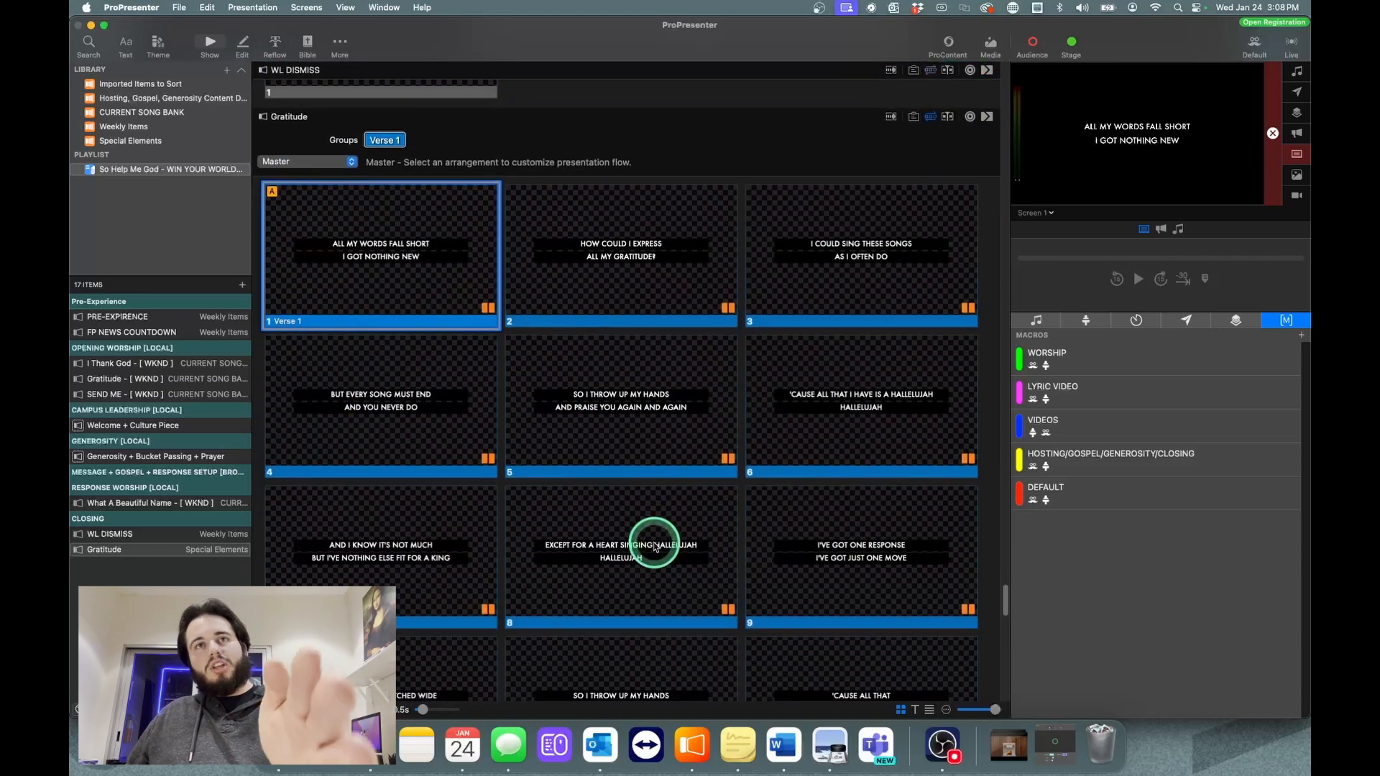
scroll(654, 550, "up", 2)
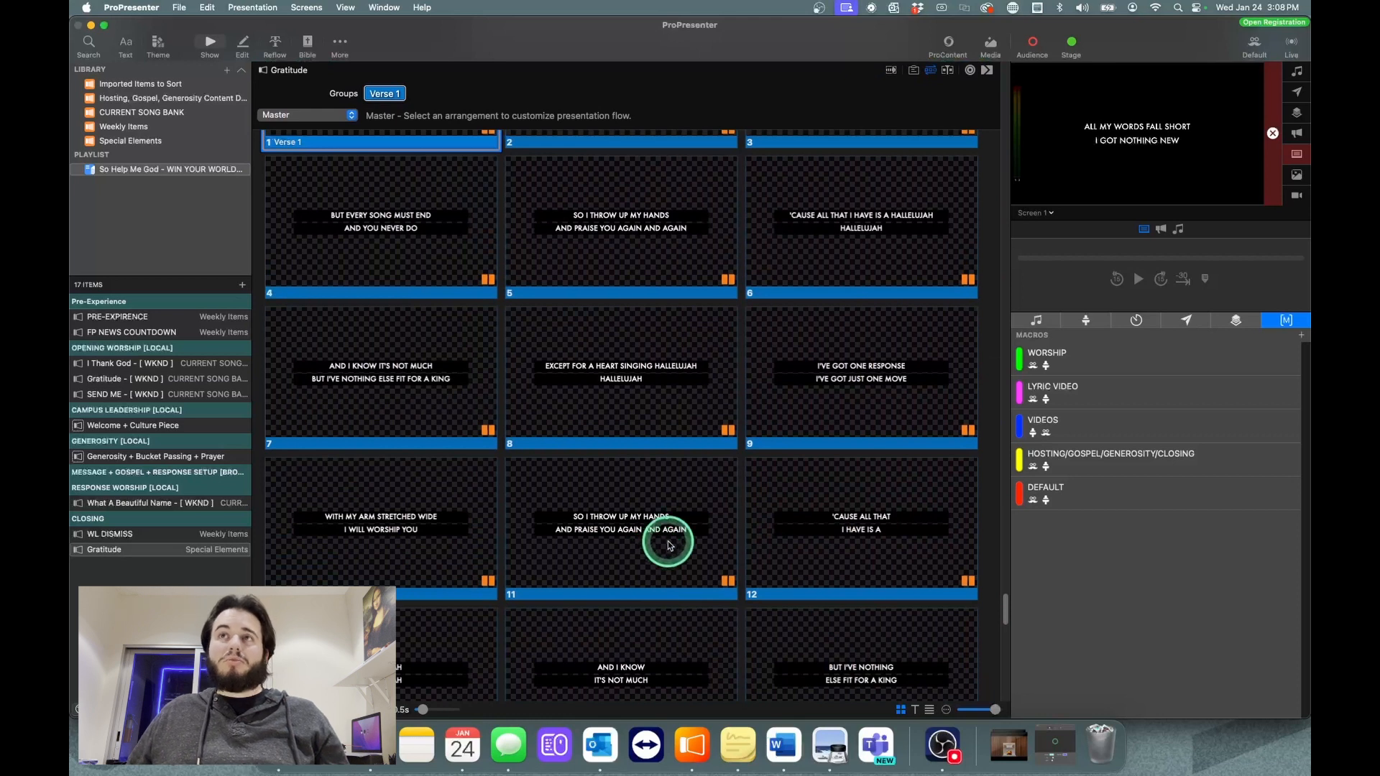
scroll(797, 403, "up", 2)
scroll(796, 404, "up", 4)
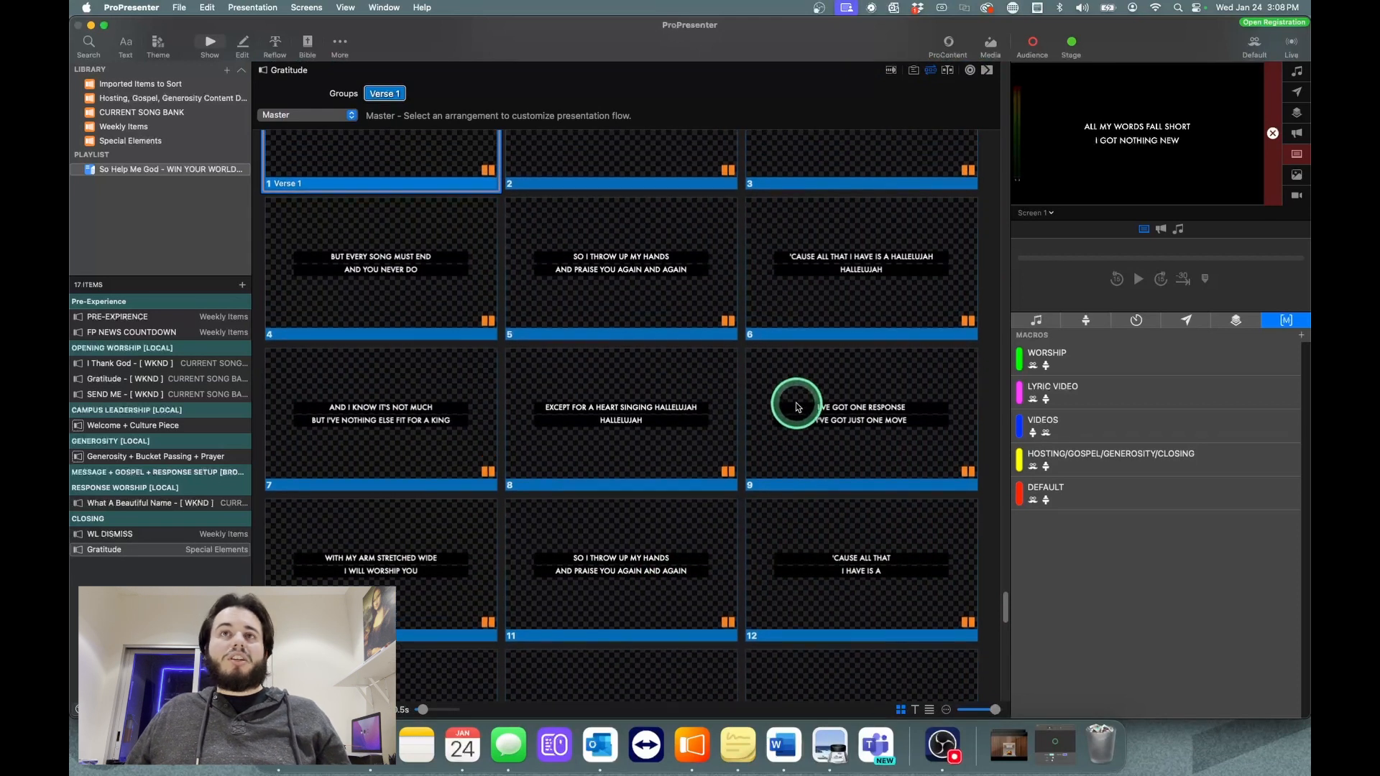
scroll(789, 430, "up", 2)
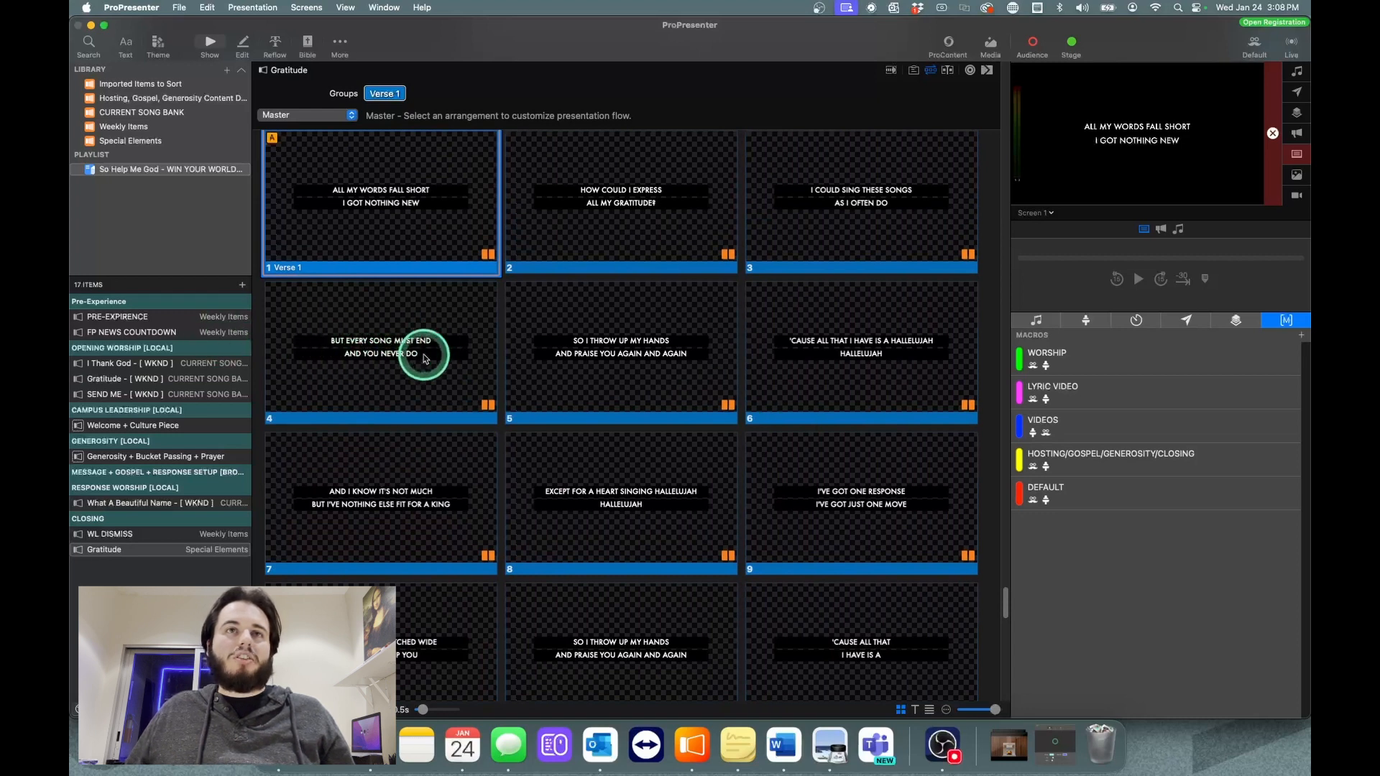
Step: Show slide 5 ("So I throw up my hands") of the closing "Gratitude" presentation live and assign it to the Chorus group
left_click(594, 380)
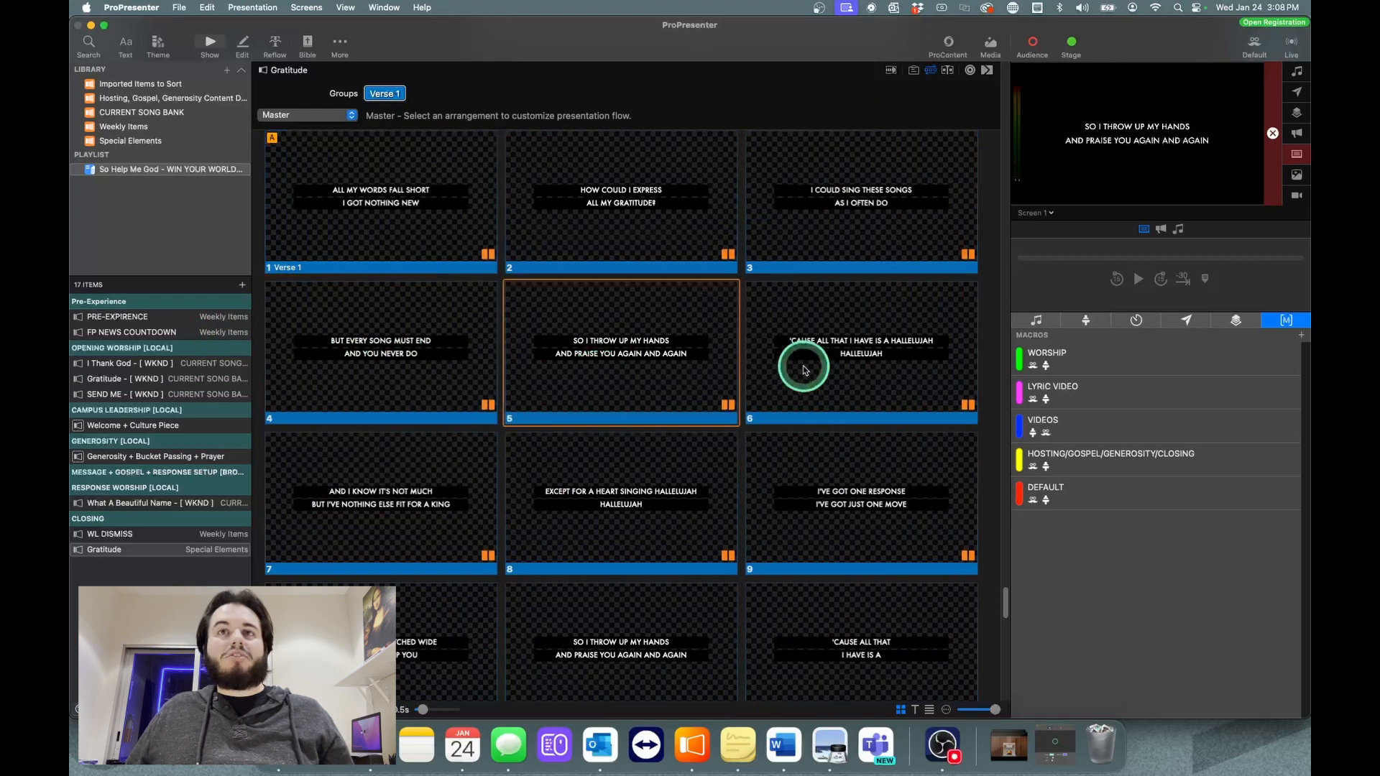
right_click(654, 367)
mouse_move(708, 533)
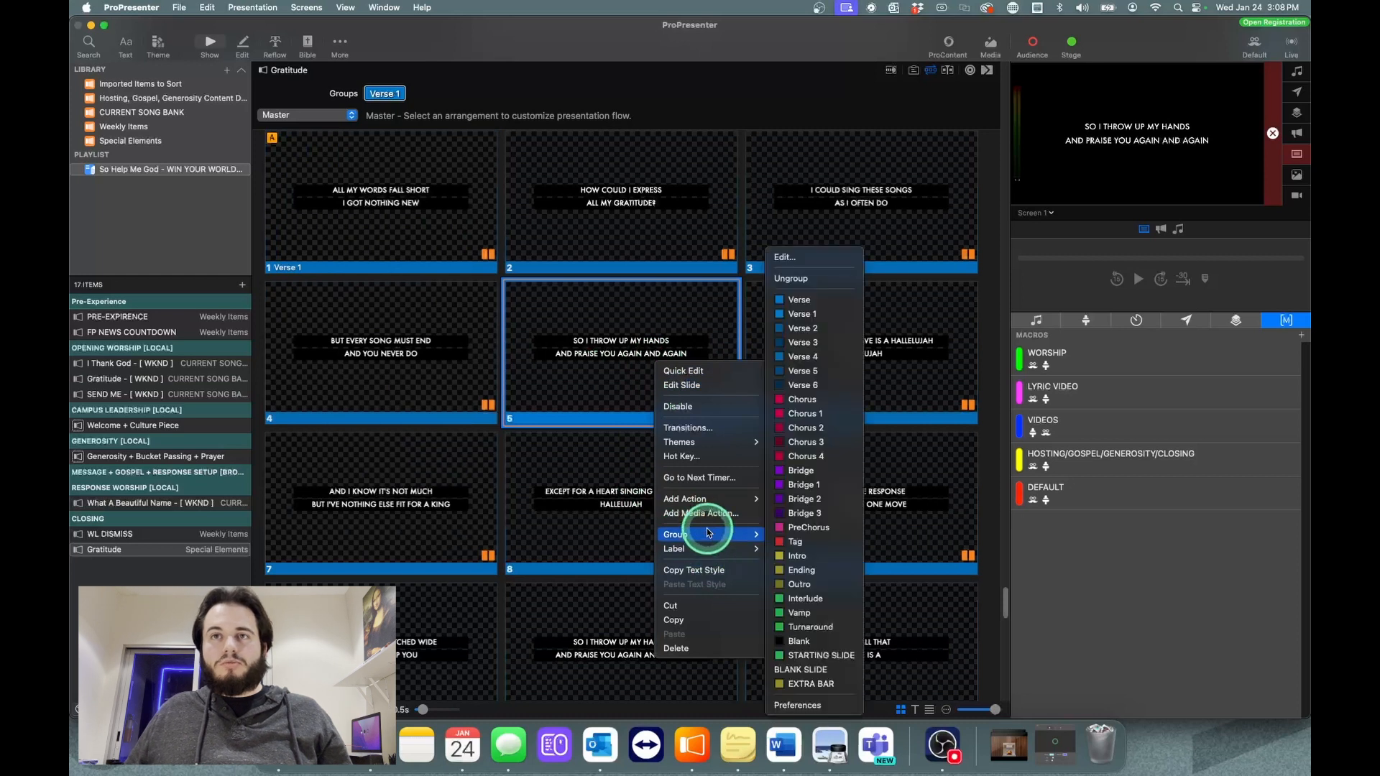
left_click(814, 401)
Step: Find where the bridge begins and assign slide 18 ("So come on, my soul") to the Bridge group
scroll(791, 474, "down", 3)
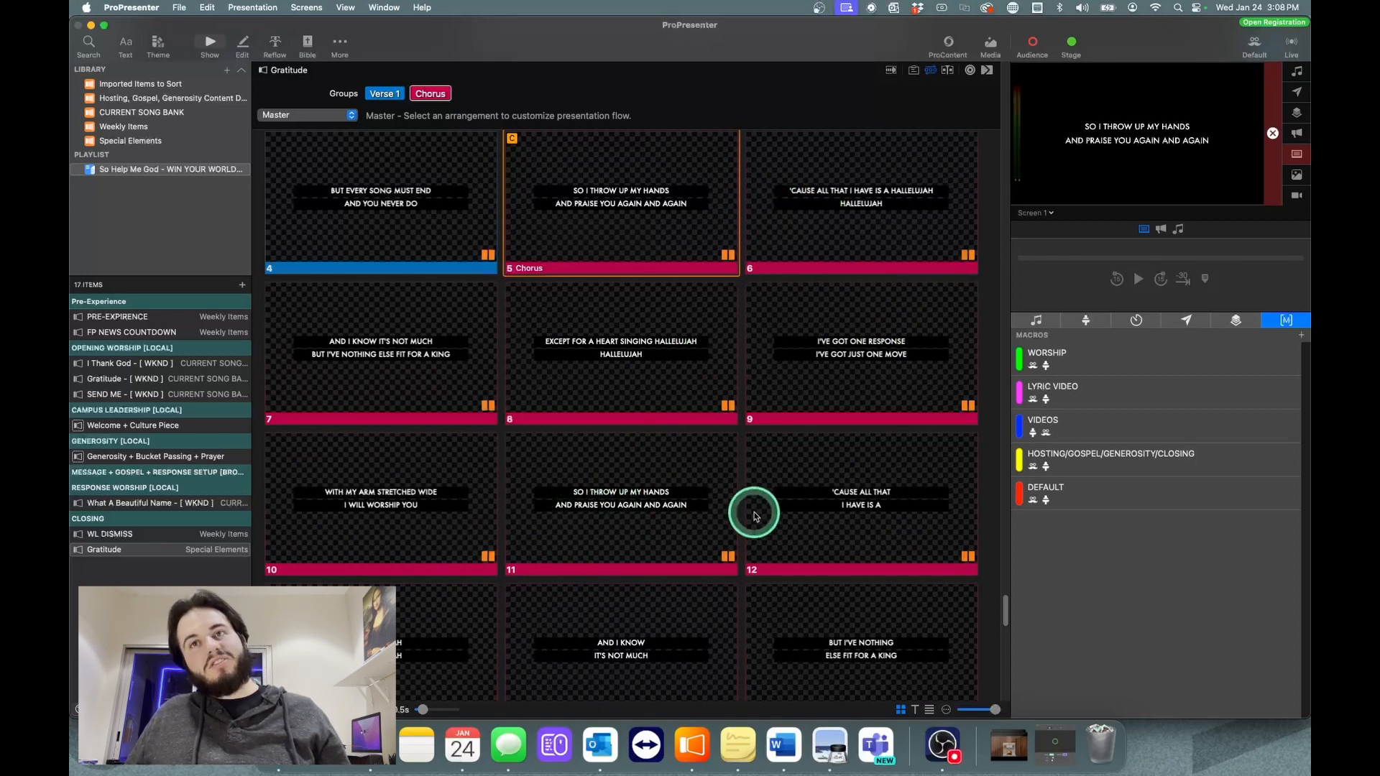
scroll(793, 483, "down", 2)
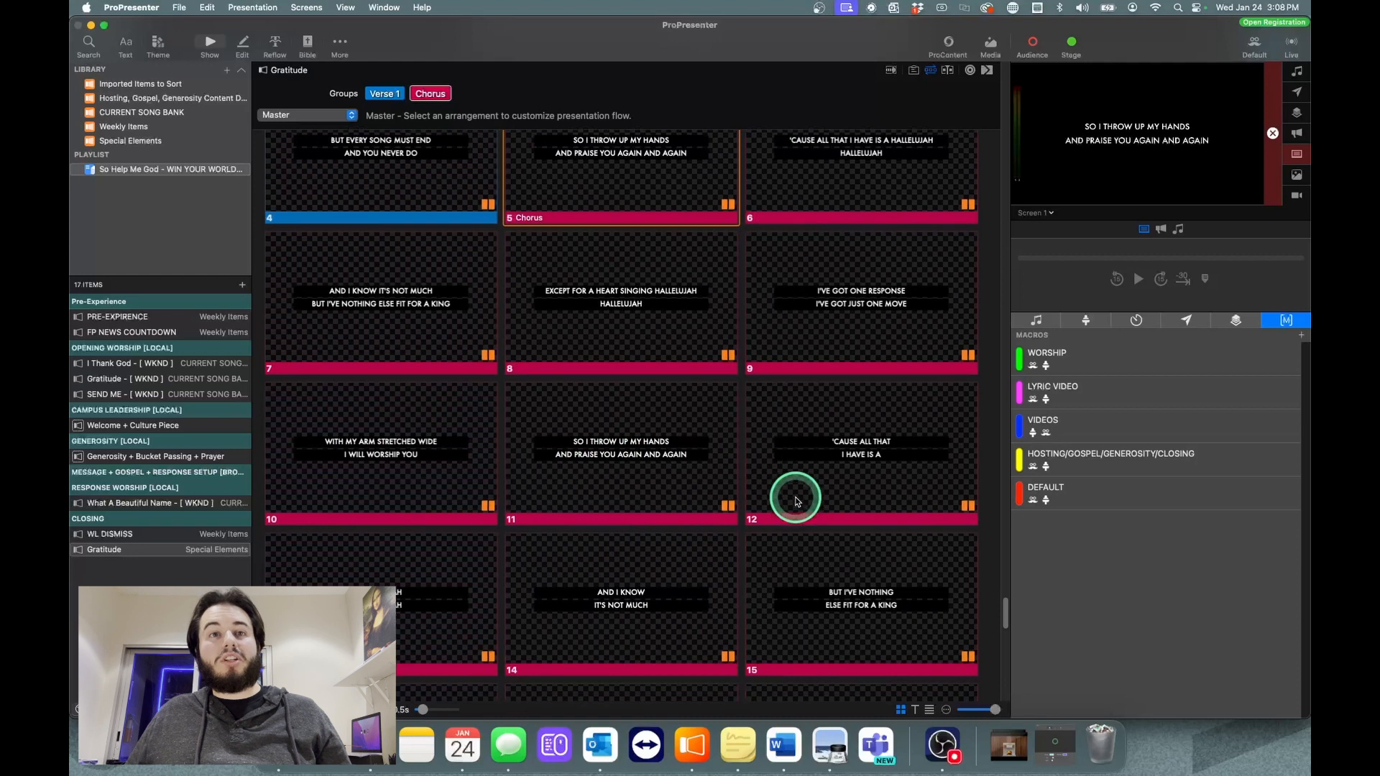
scroll(795, 497, "down", 1)
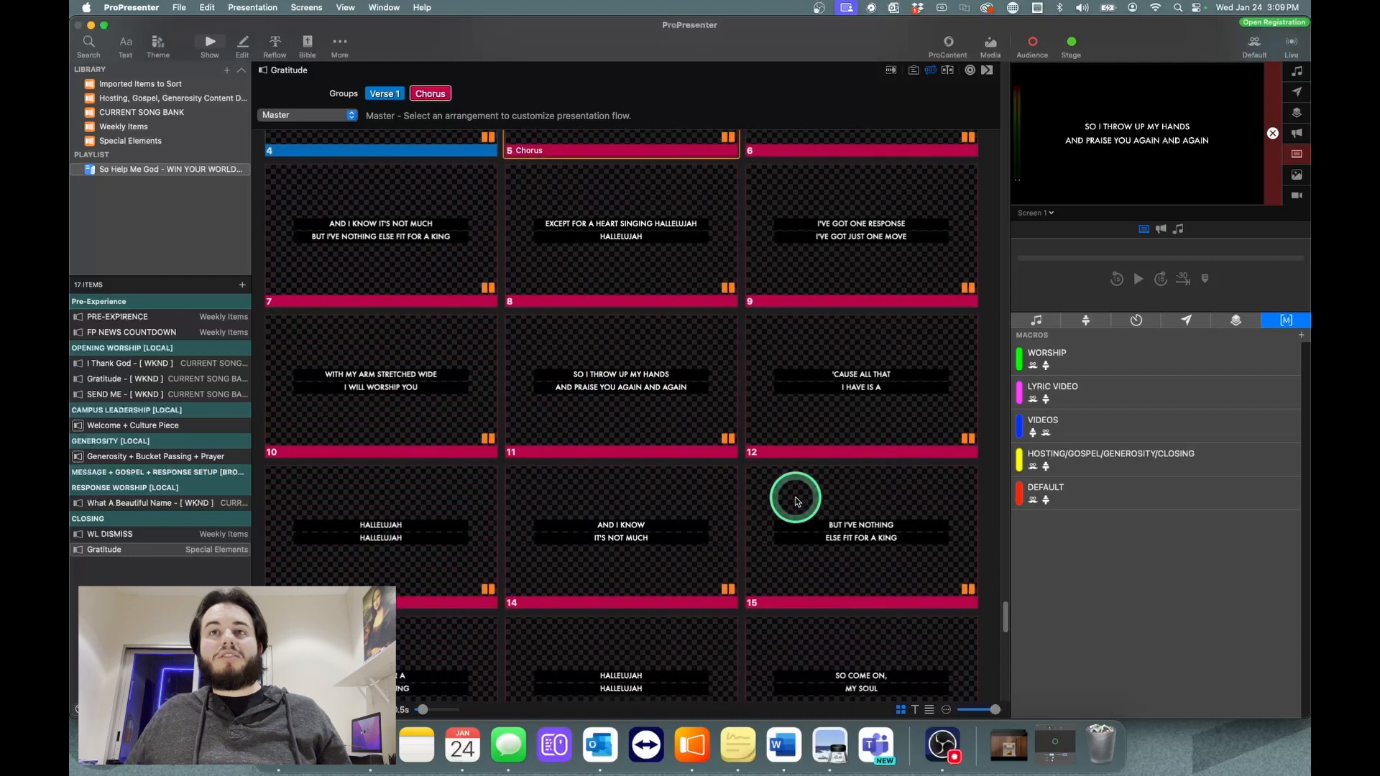
scroll(795, 499, "up", 1)
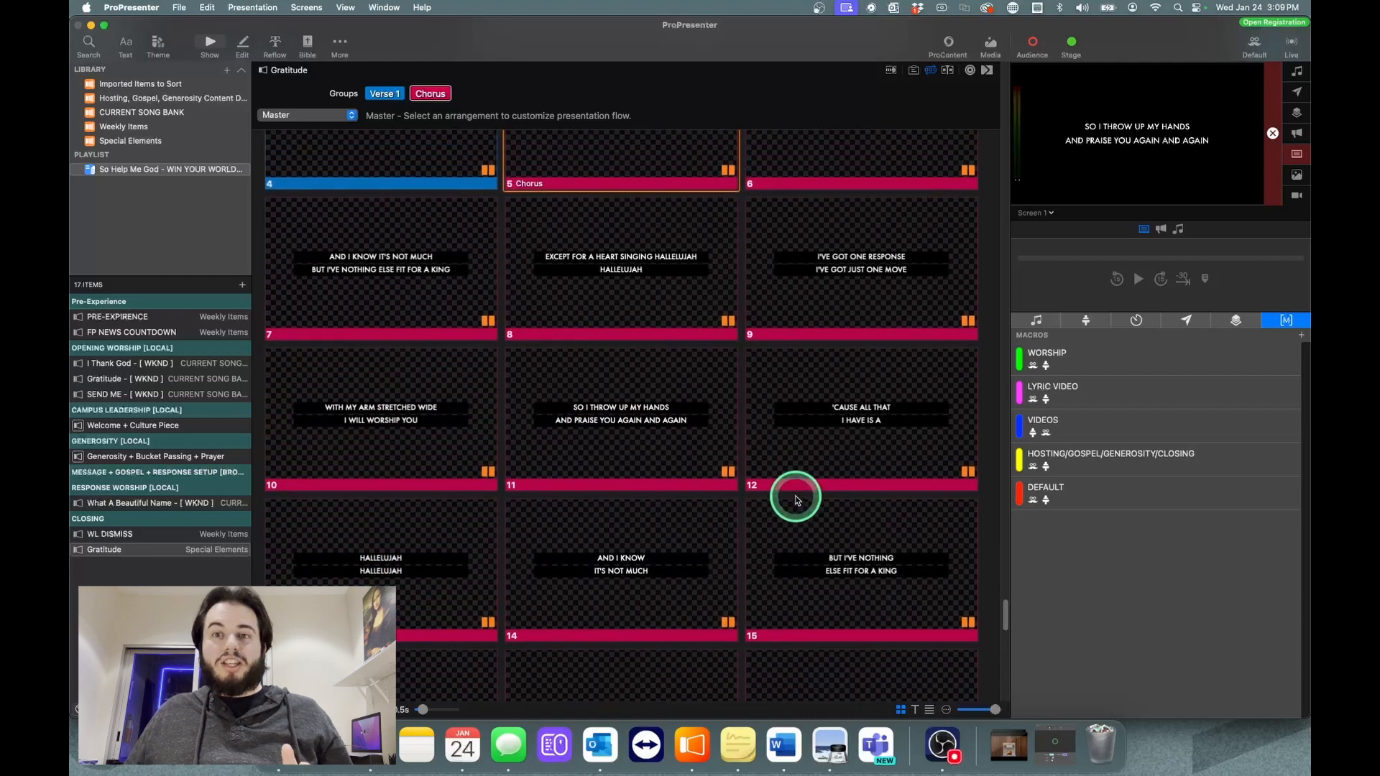
scroll(795, 497, "down", 3)
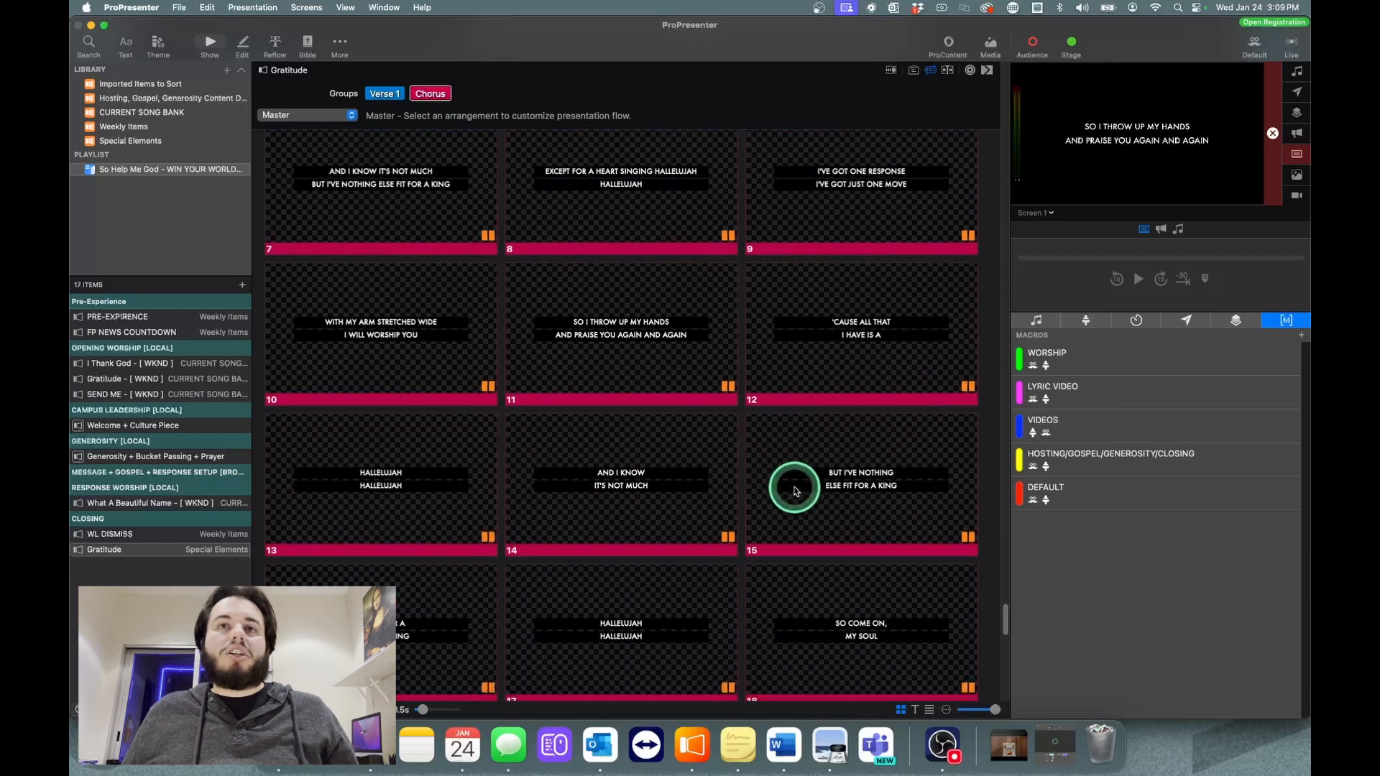
scroll(795, 491, "down", 5)
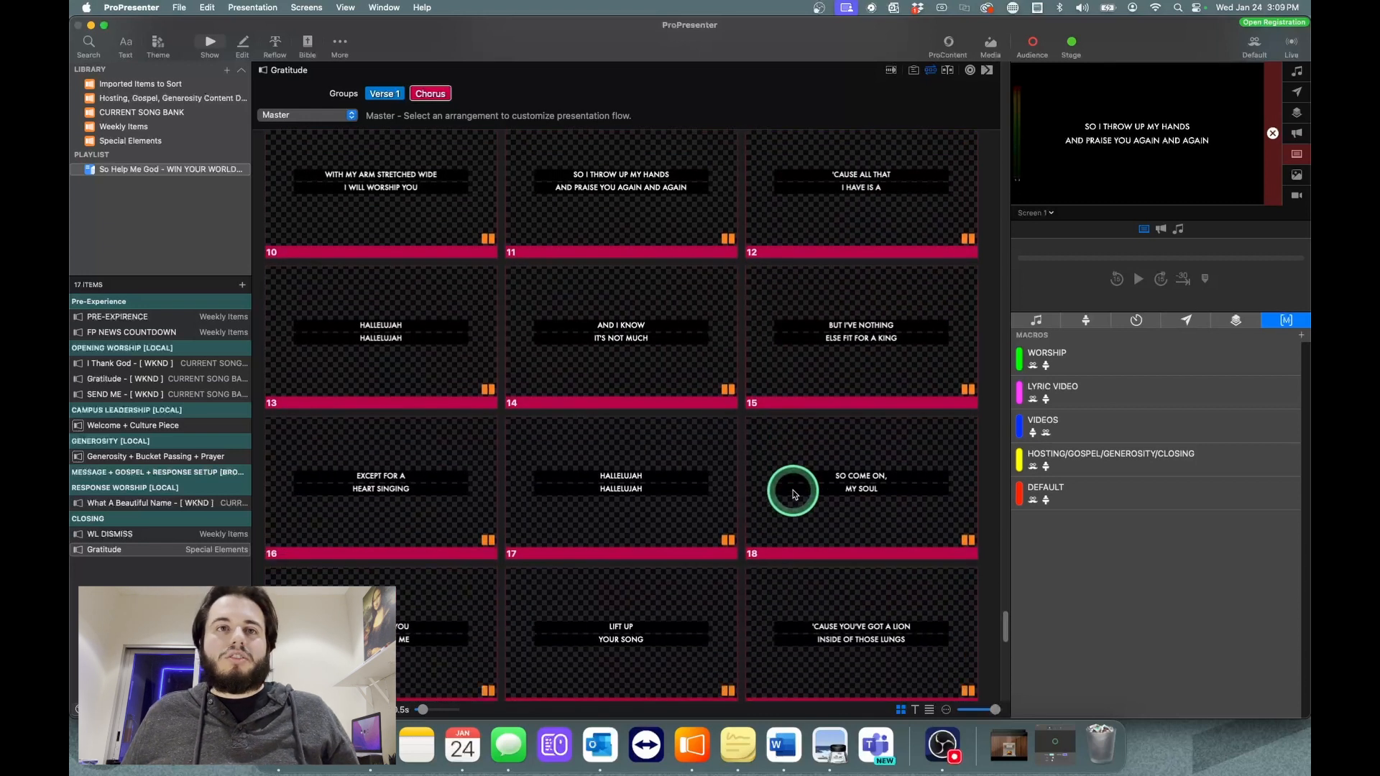
scroll(793, 494, "down", 3)
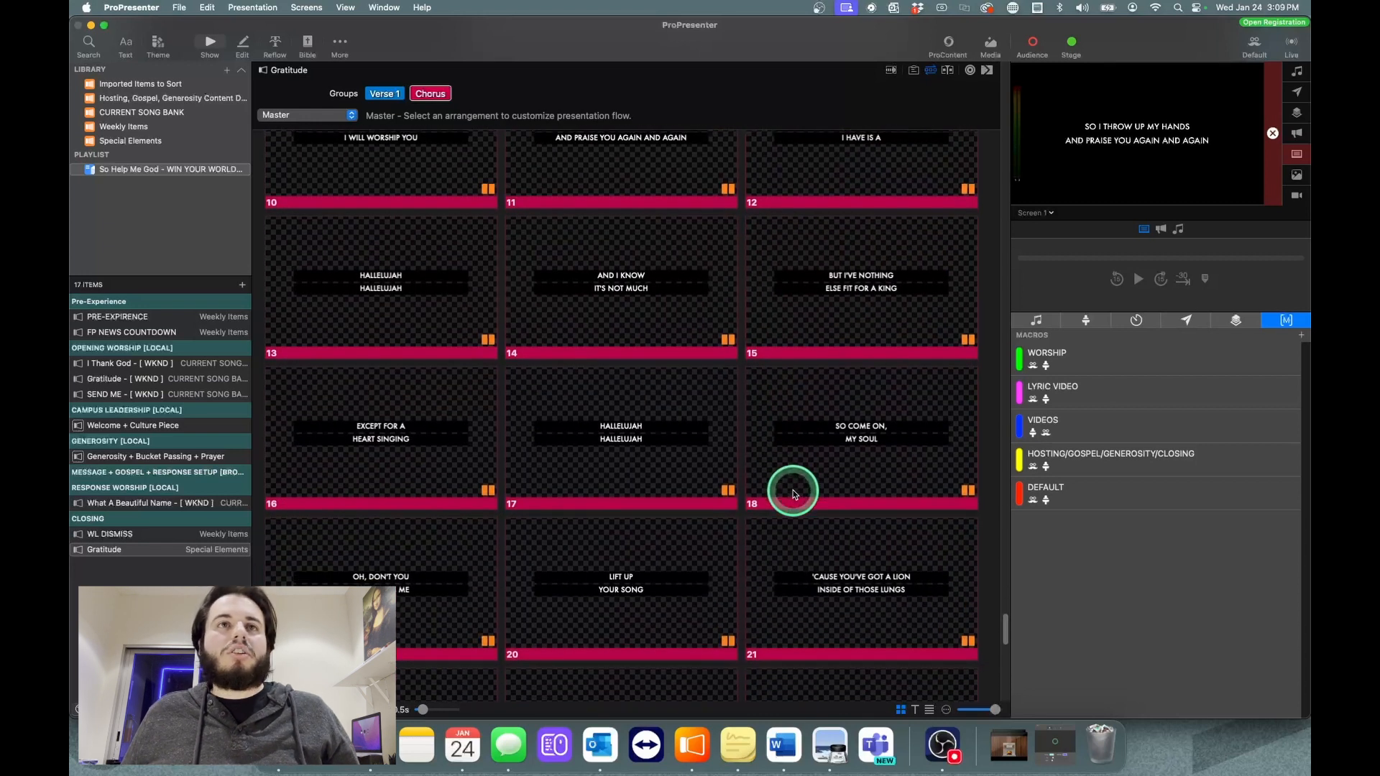
scroll(794, 494, "down", 3)
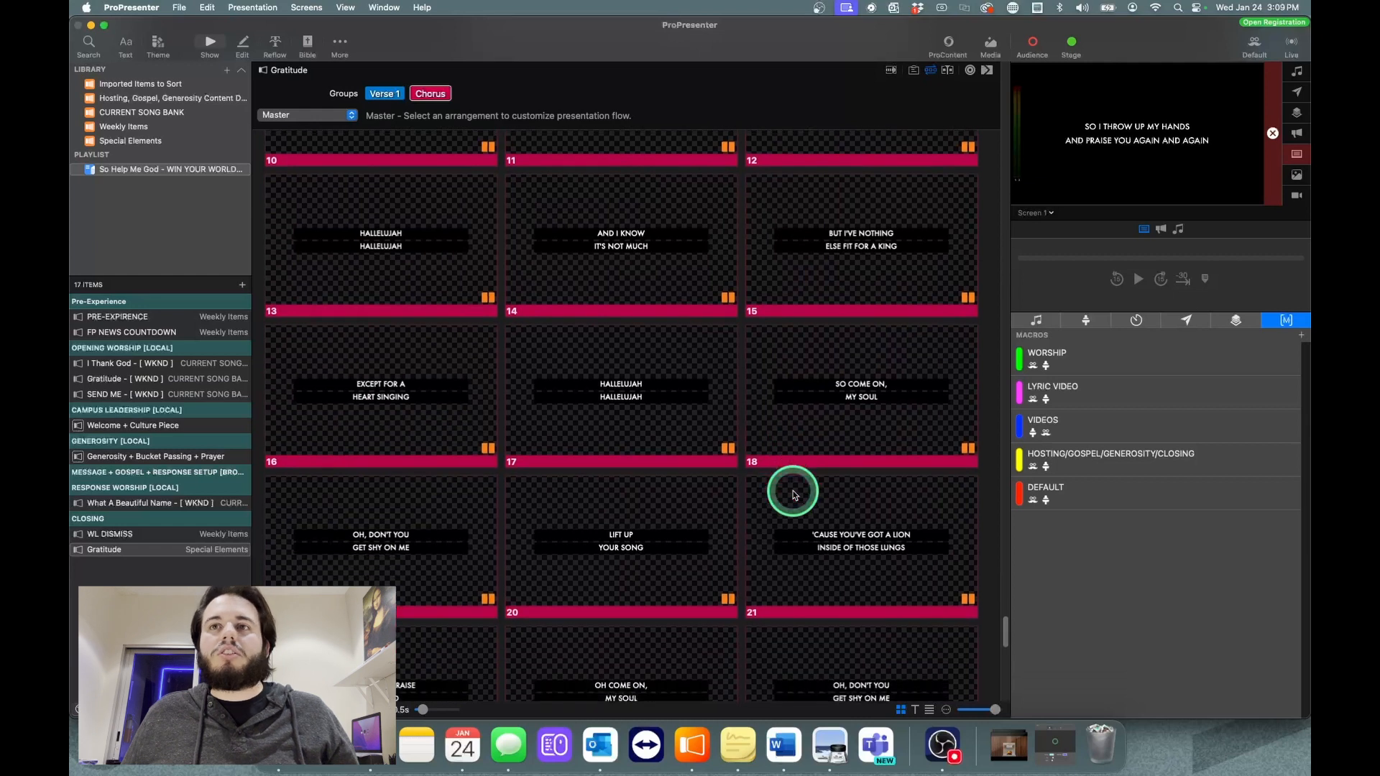
scroll(793, 496, "down", 2)
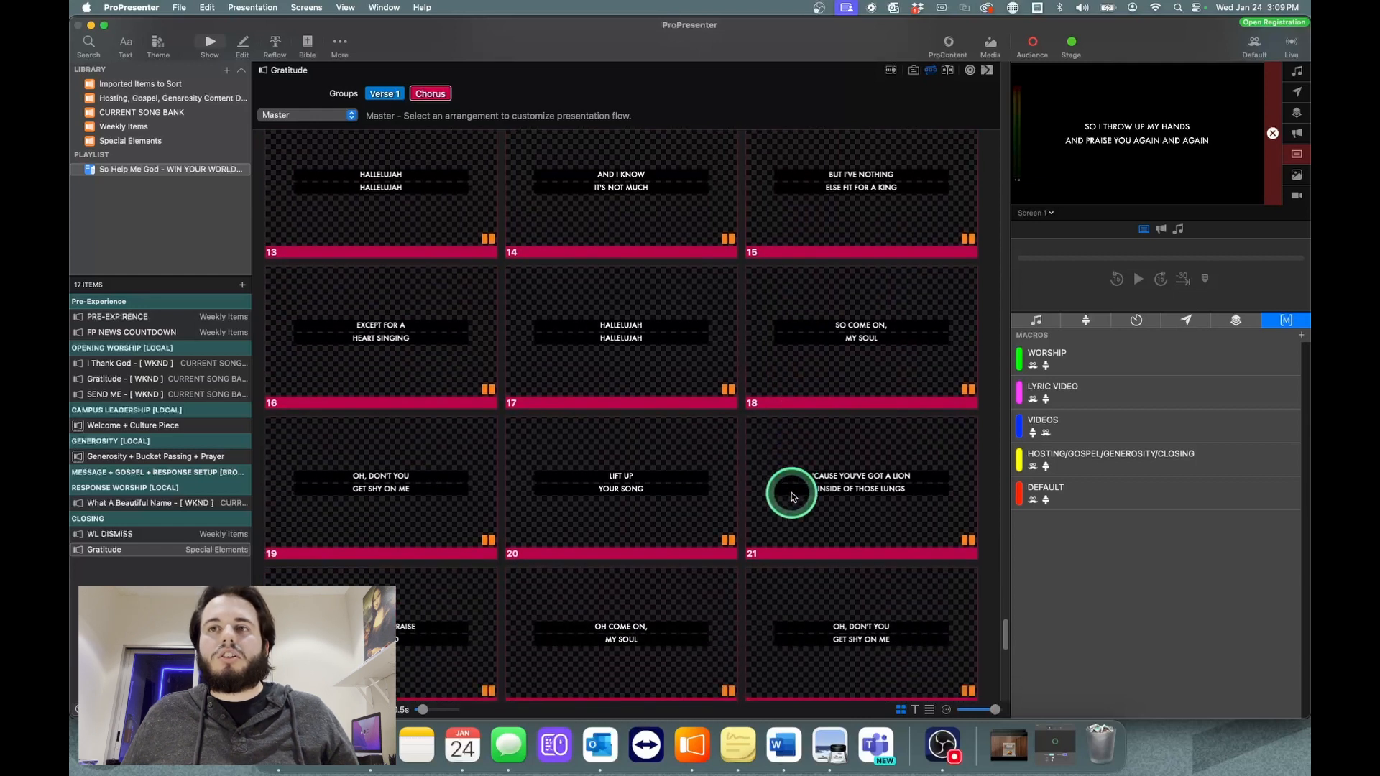
scroll(792, 494, "up", 3)
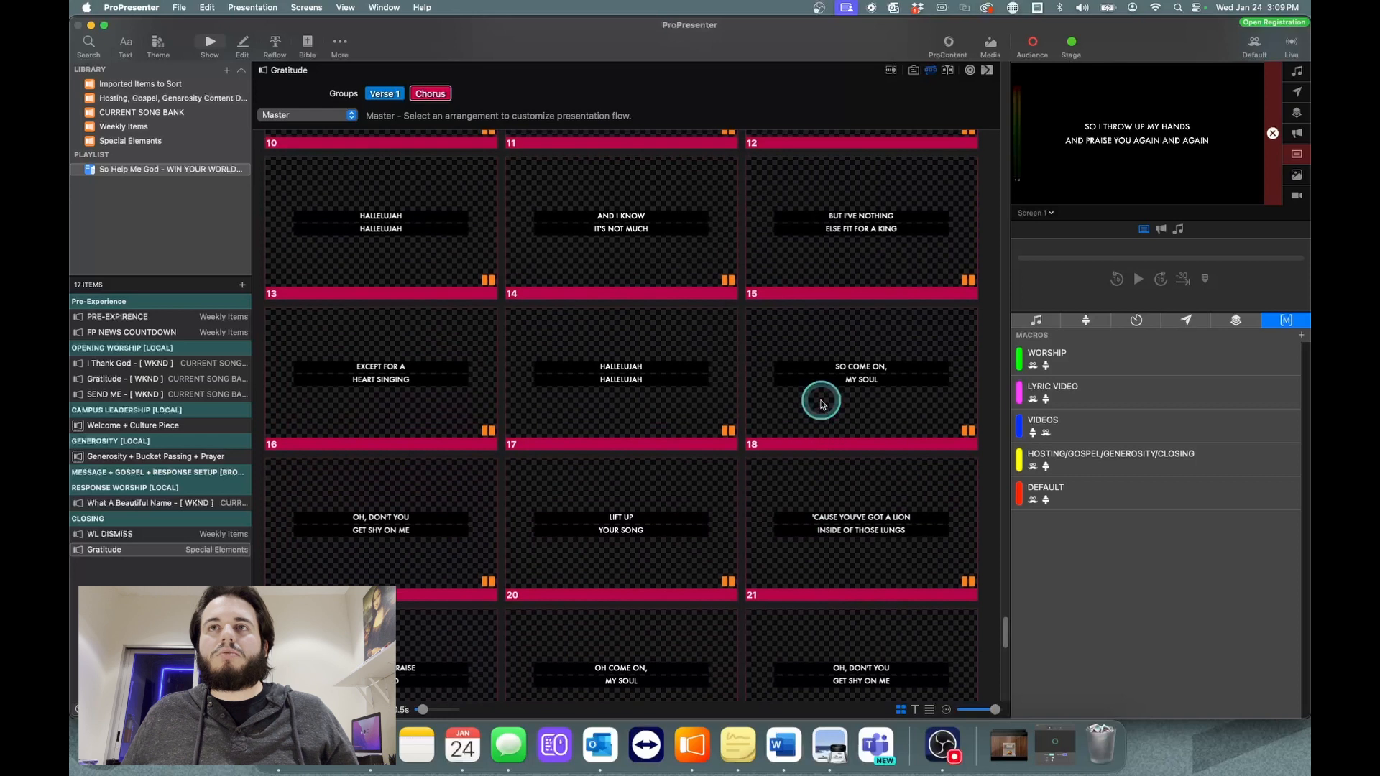
right_click(822, 399)
mouse_move(885, 572)
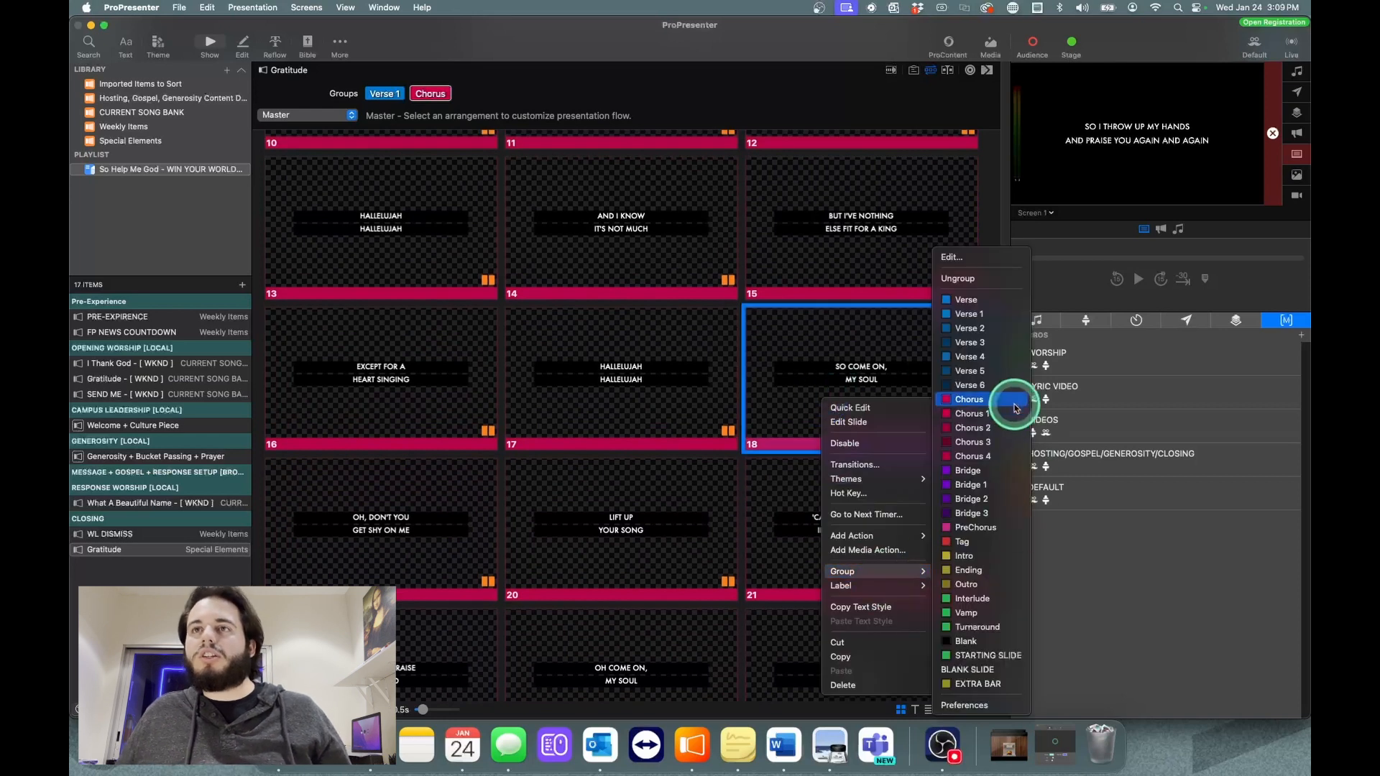
left_click(989, 471)
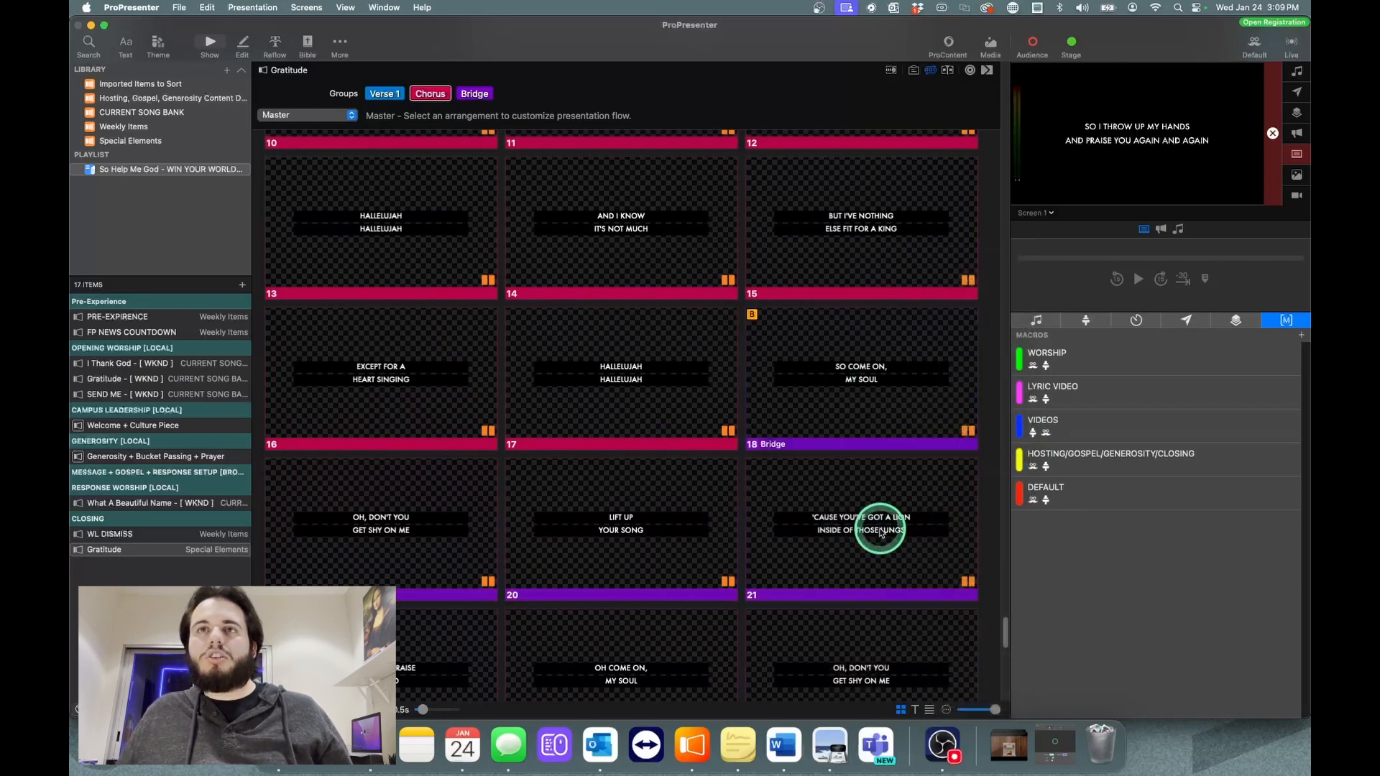
Step: Examine the slides following slide 18 through the end of the "Gratitude" presentation for lyrics that are not part of the bridge
scroll(884, 532, "down", 10)
scroll(879, 536, "down", 3)
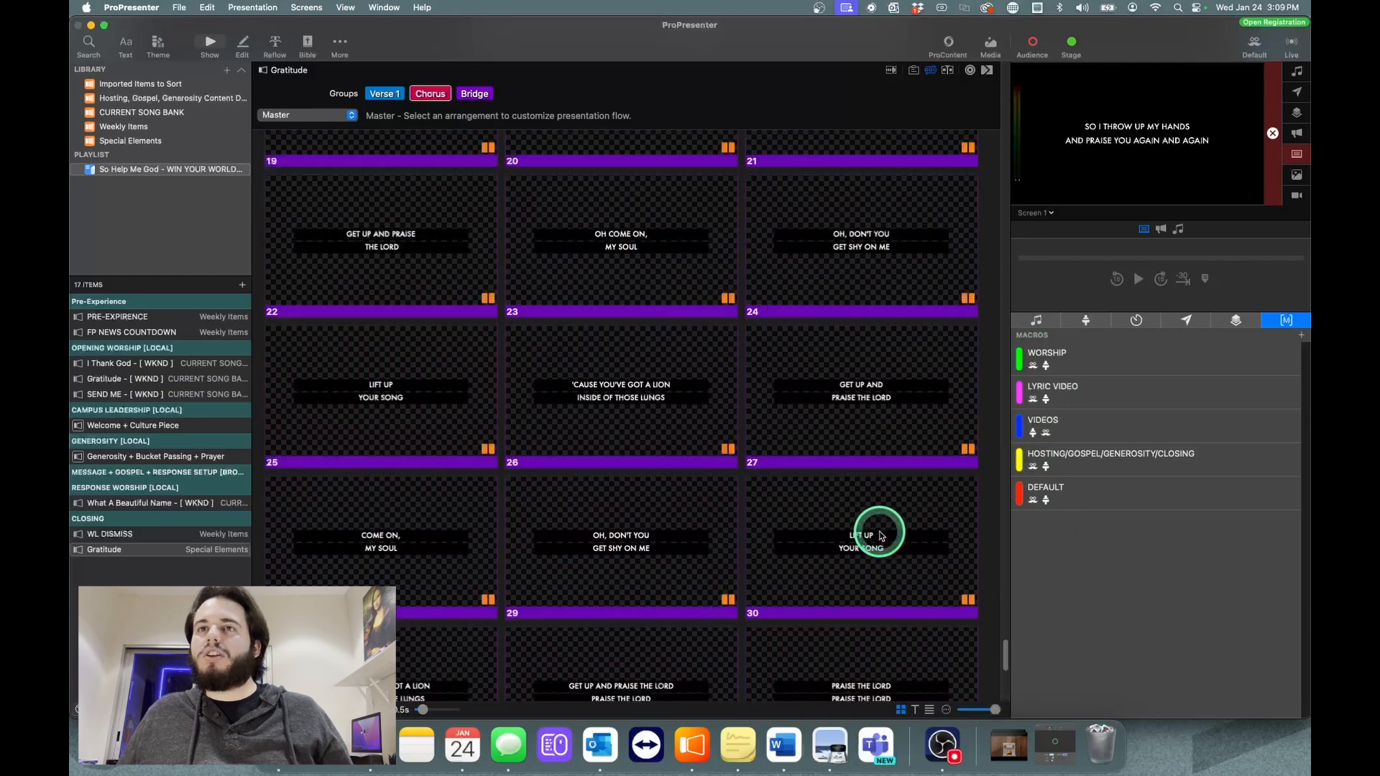
scroll(887, 537, "down", 6)
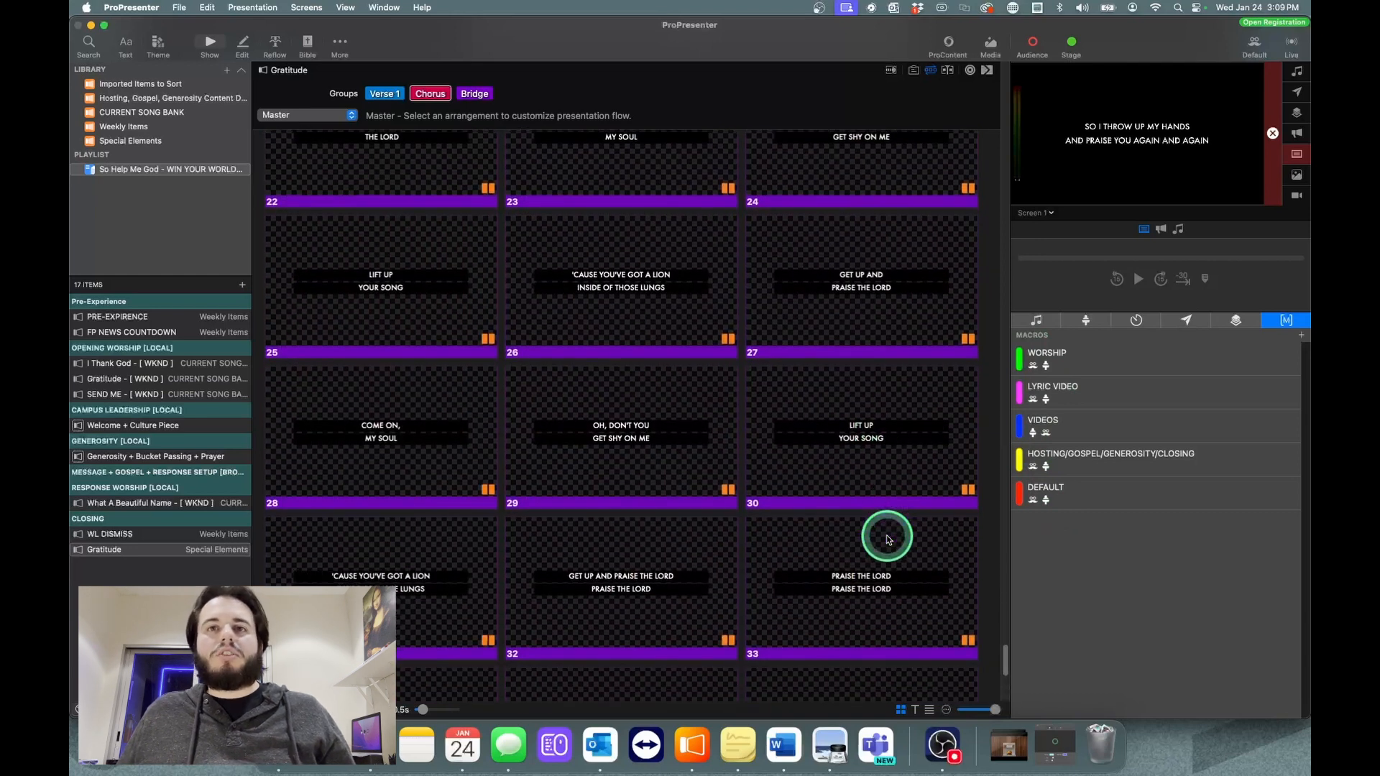
scroll(886, 536, "down", 1)
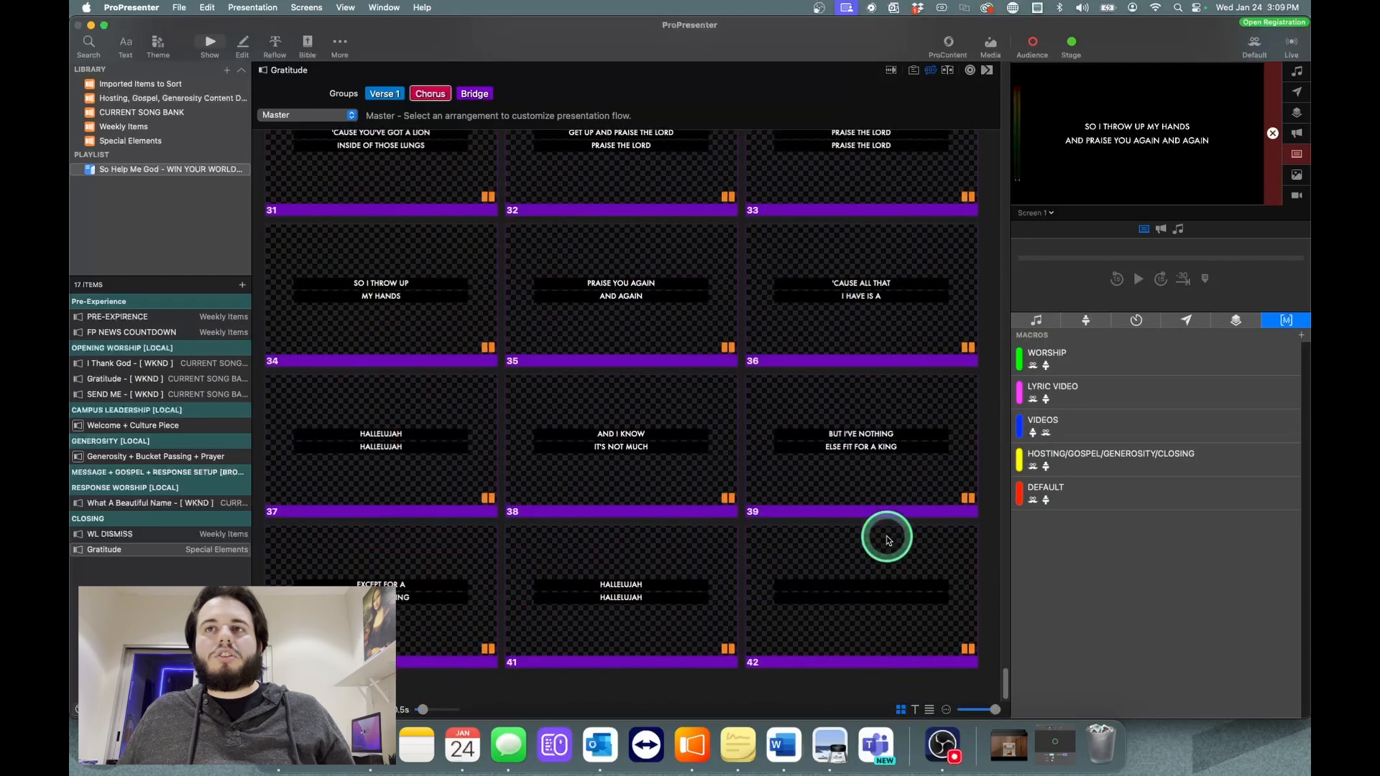
scroll(886, 536, "up", 3)
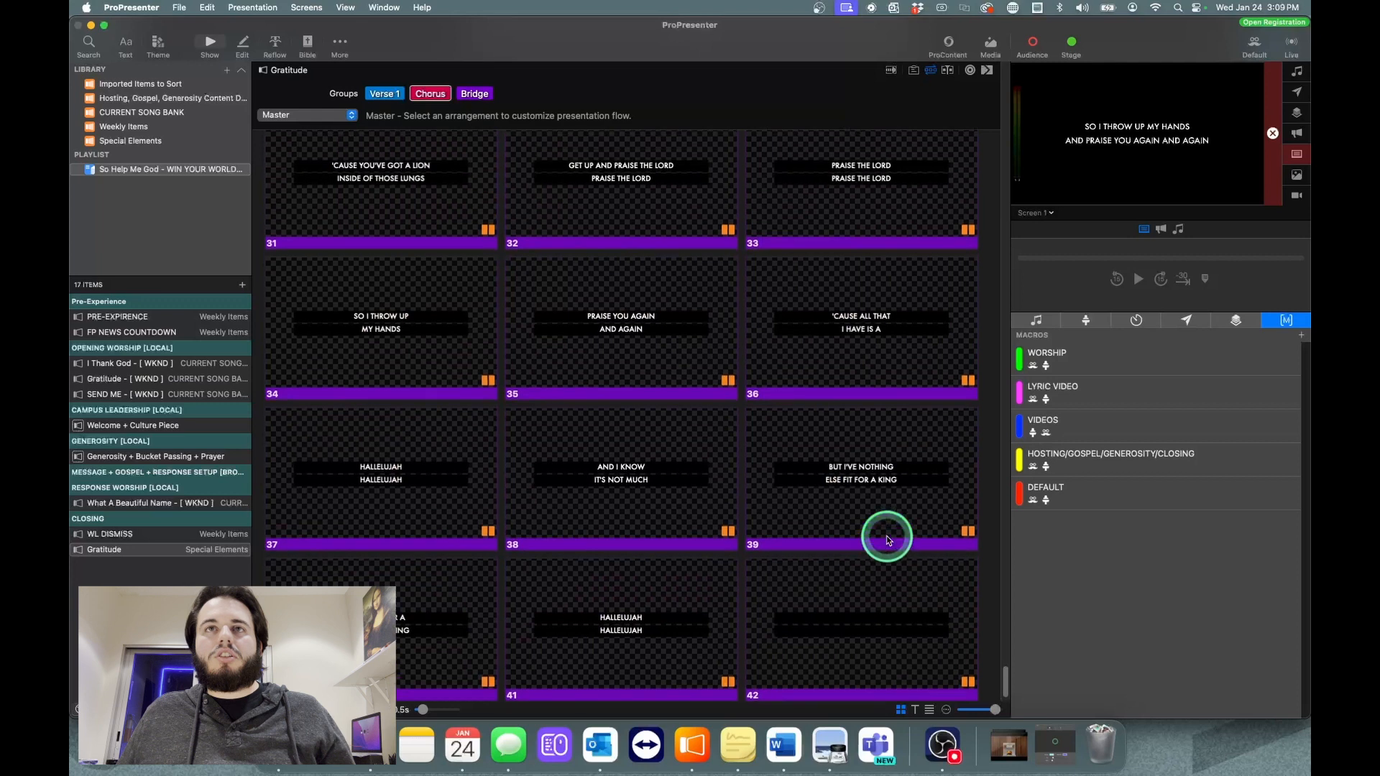
scroll(886, 536, "up", 4)
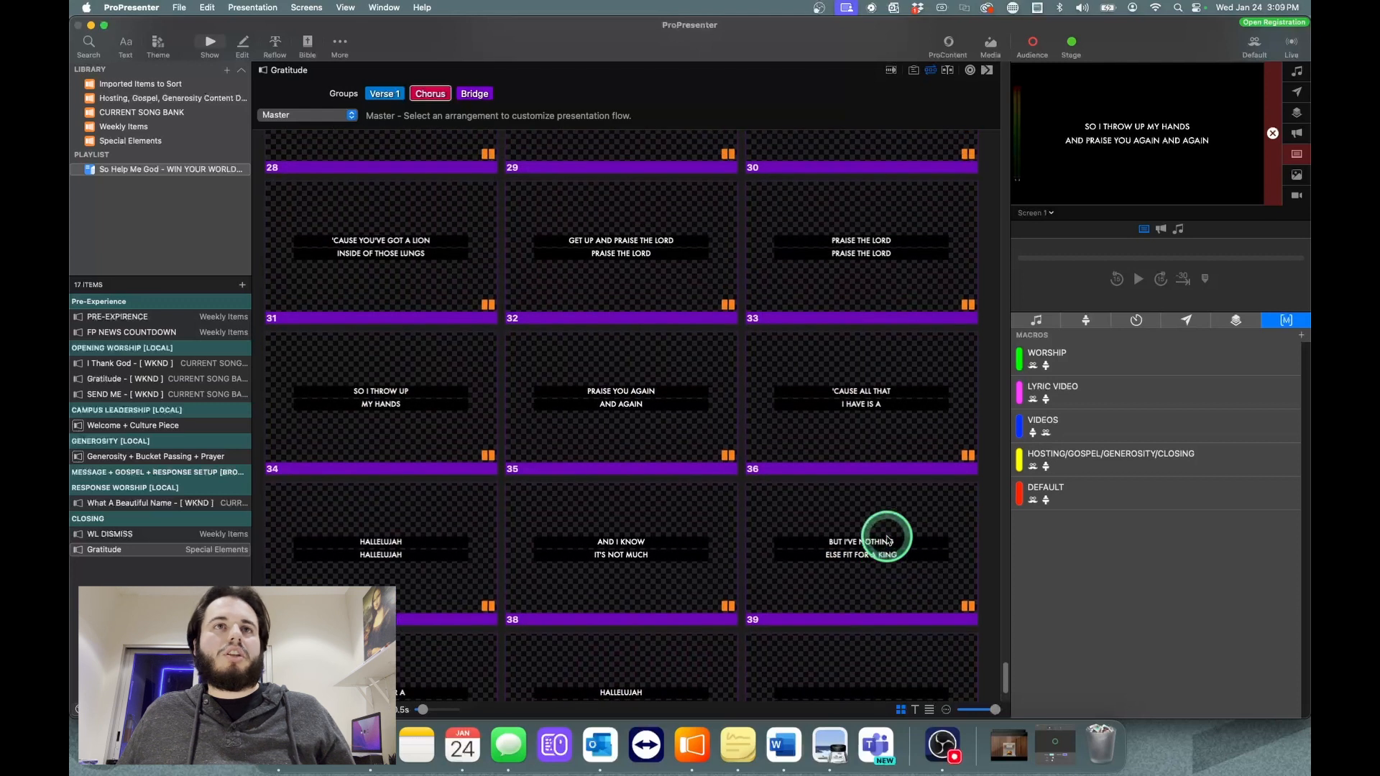
scroll(886, 536, "up", 2)
scroll(886, 539, "up", 2)
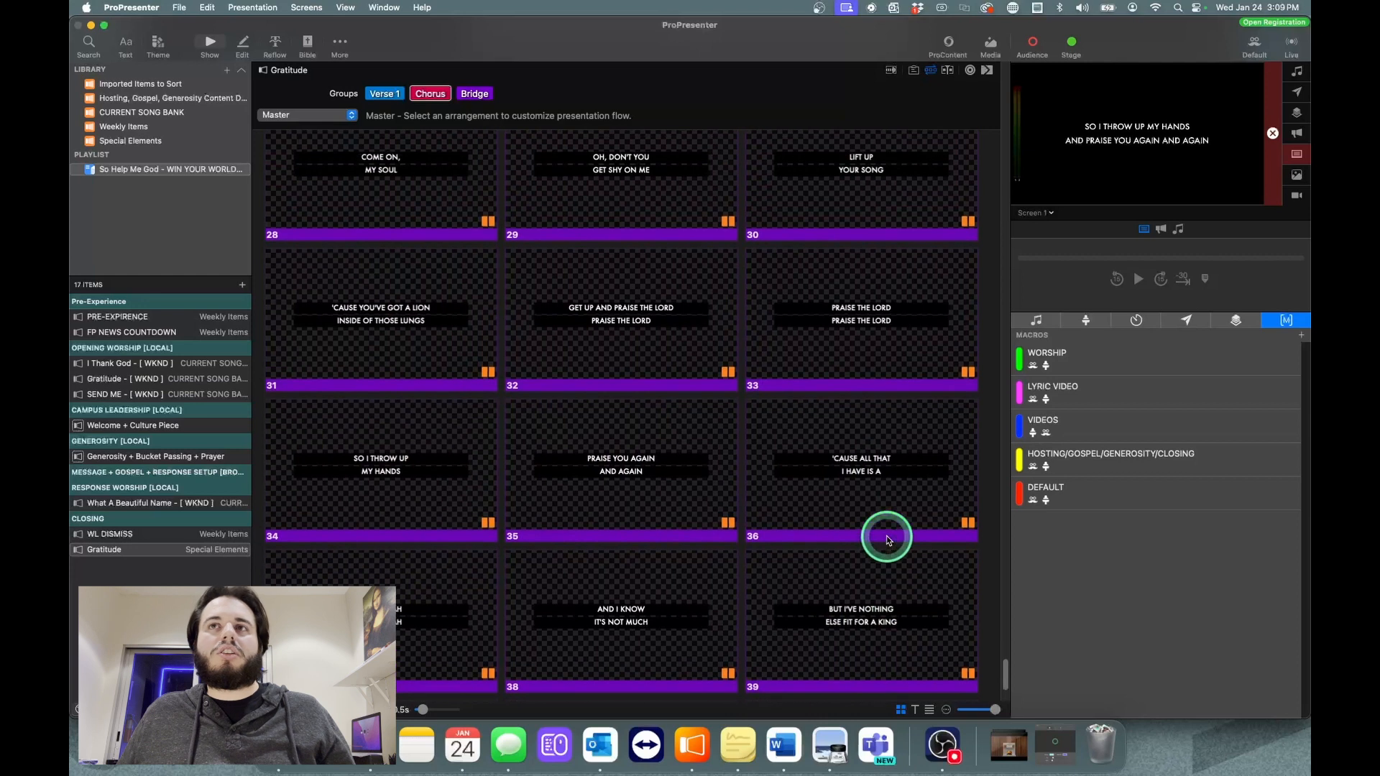
scroll(888, 540, "down", 1)
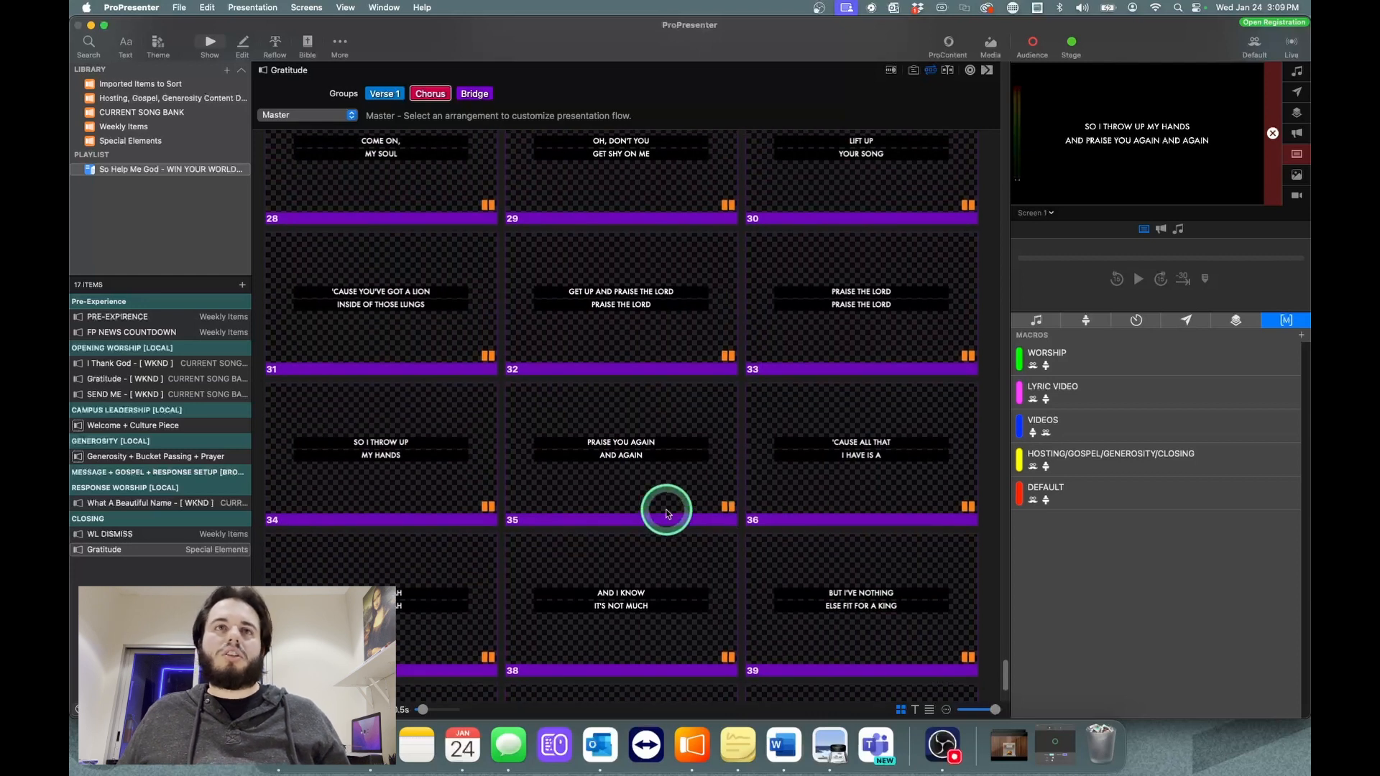
Step: Delete slides 34 to 42, the repeated chorus and blank slide at the end of the "Gratitude" presentation
left_click(322, 454)
left_click(560, 456, "super")
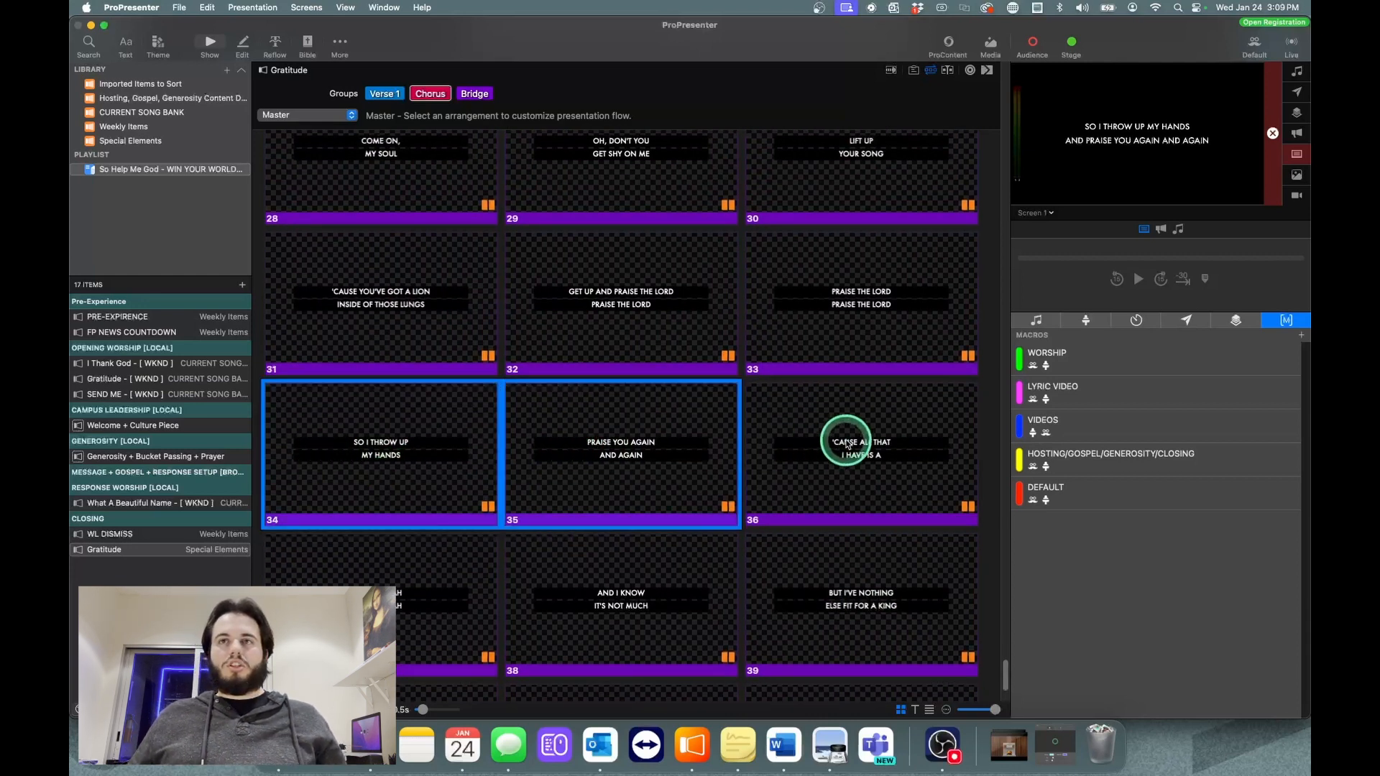
left_click(853, 462, "super")
left_click(434, 580, "super")
left_click(625, 586, "super")
left_click(901, 644, "super")
scroll(902, 647, "down", 5)
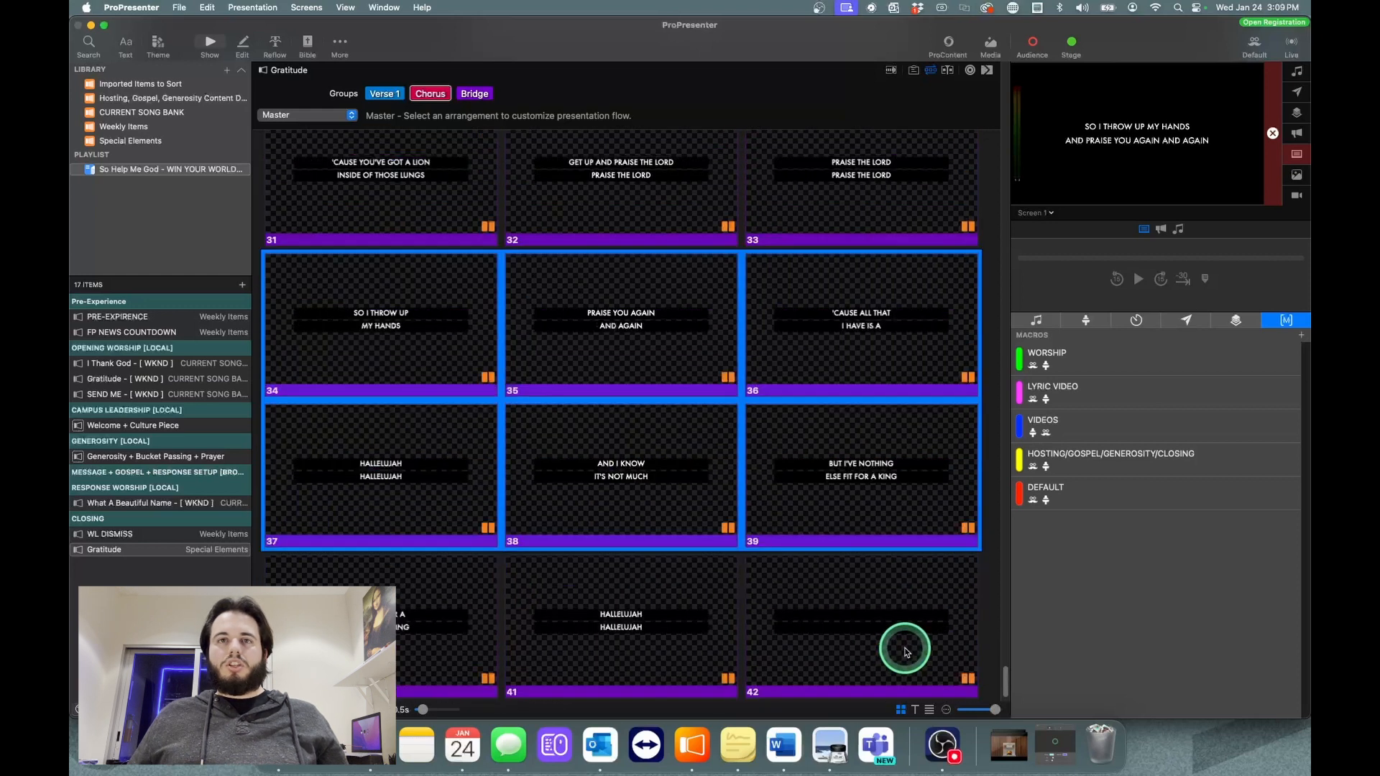
left_click(434, 617, "super")
left_click(596, 610, "super")
left_click(871, 619, "super")
scroll(869, 627, "down", 2)
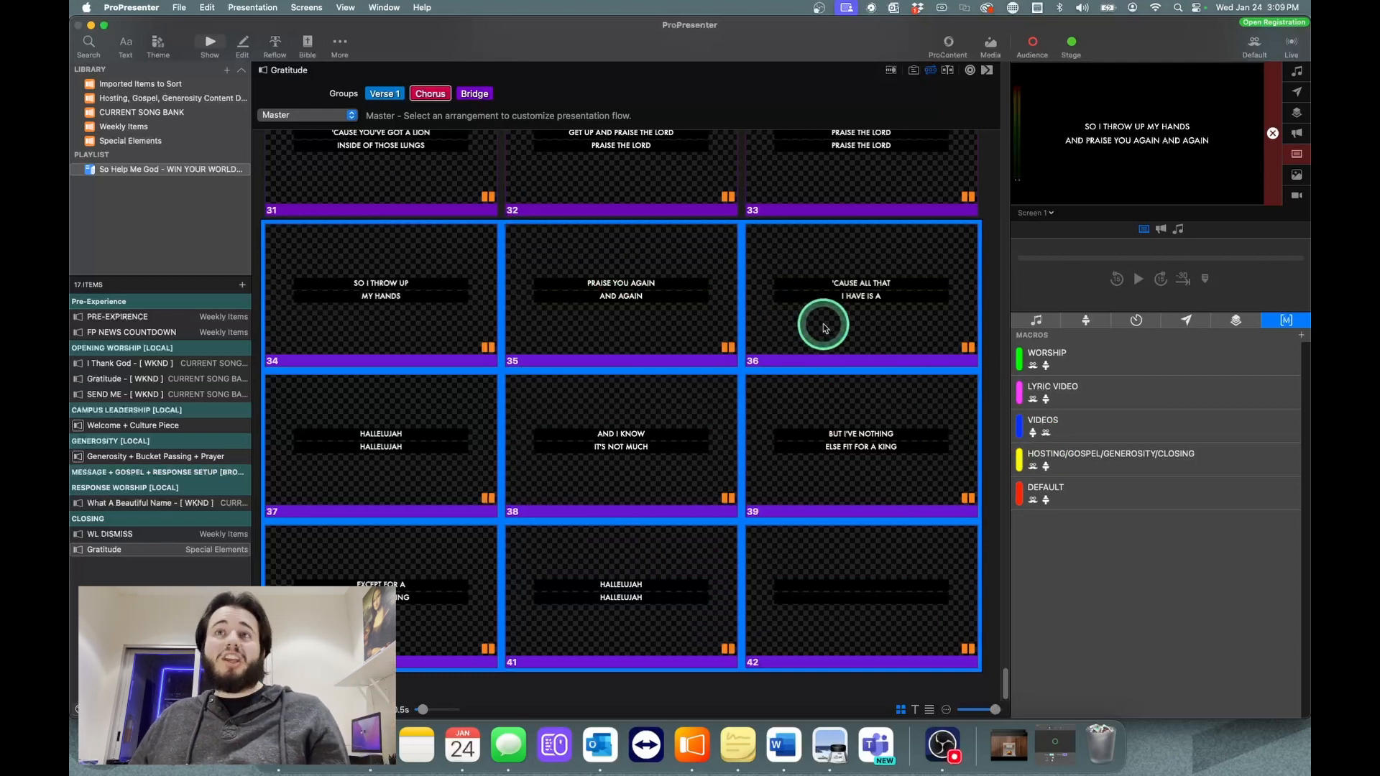
right_click(599, 291)
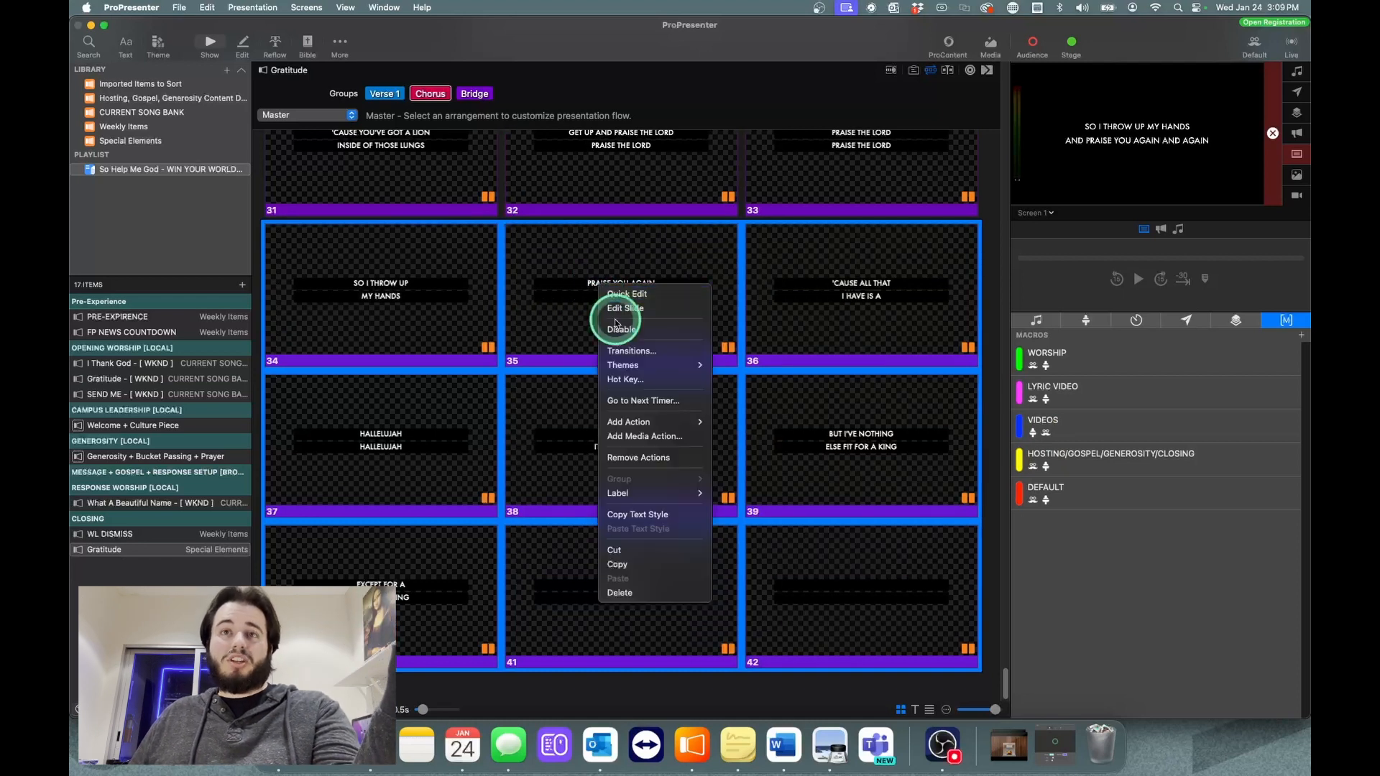
left_click(640, 594)
Step: Edit the text of slide 32 so it reads "Get up and" on the first line and "Praise the Lord" on the second
scroll(692, 493, "up", 3)
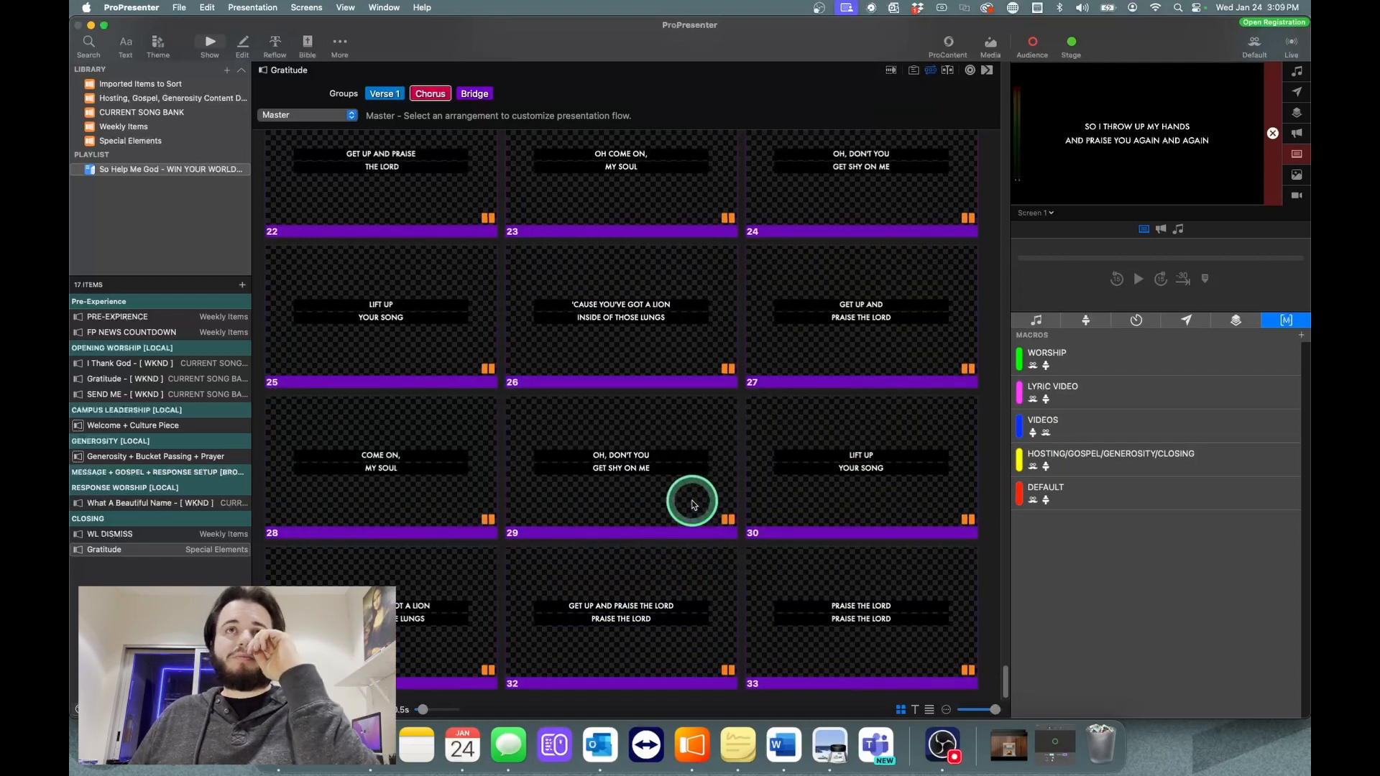
scroll(762, 534, "down", 3)
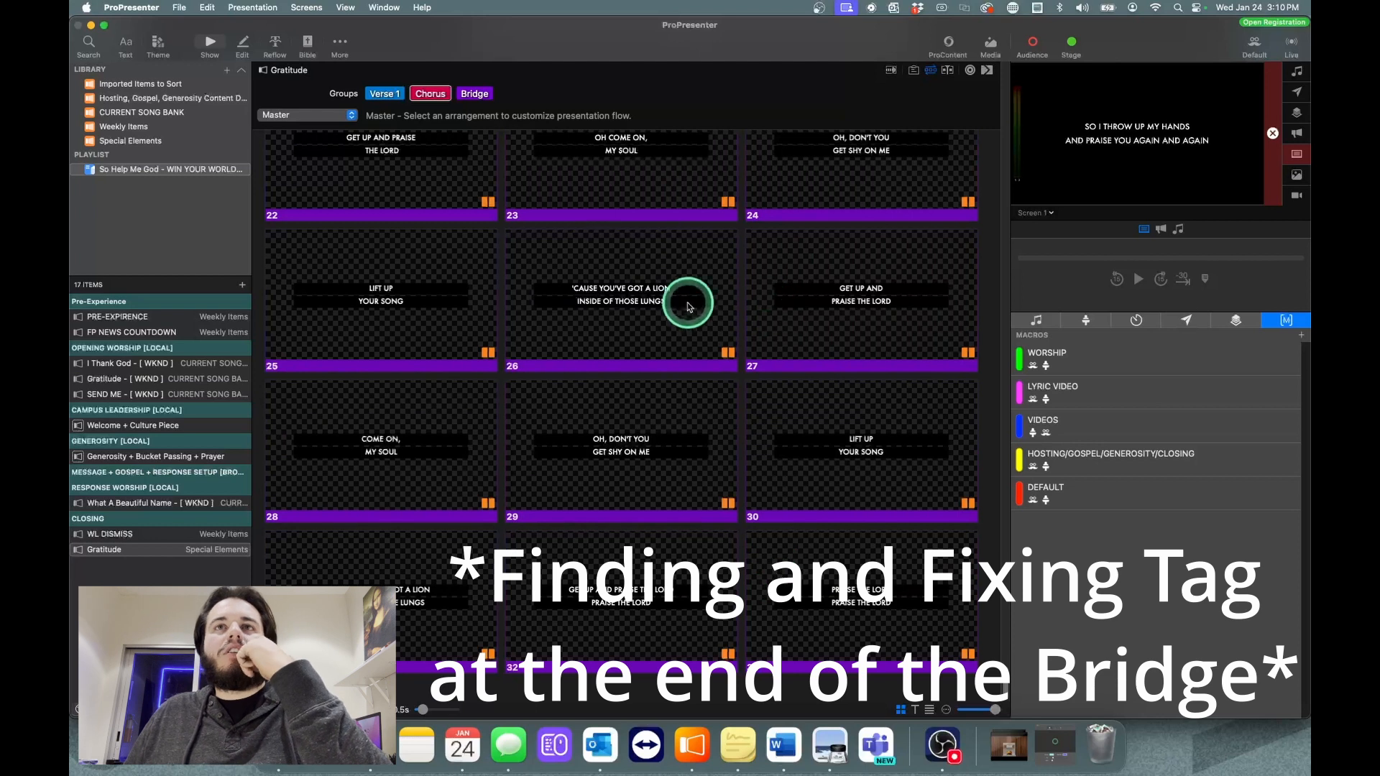
scroll(746, 441, "up", 2)
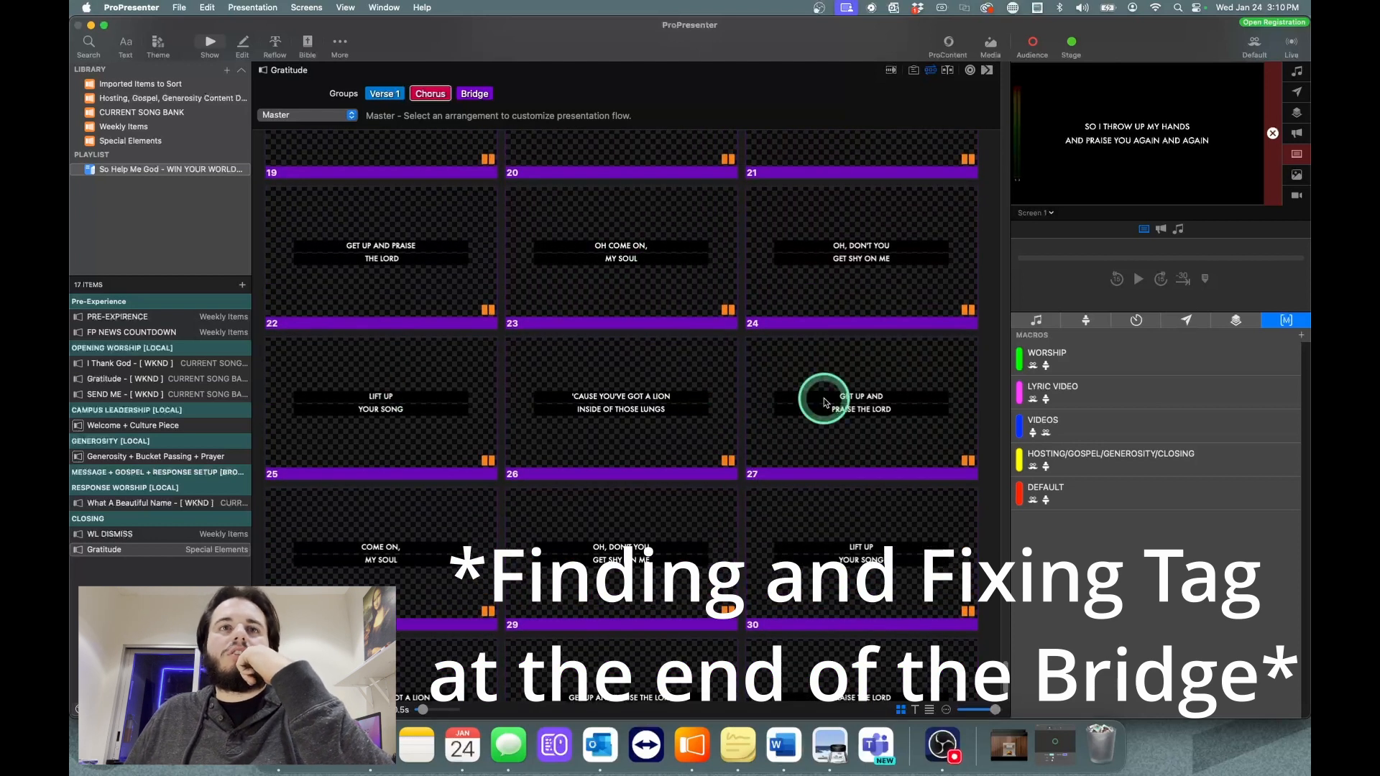
scroll(823, 394, "up", 2)
scroll(626, 596, "down", 3)
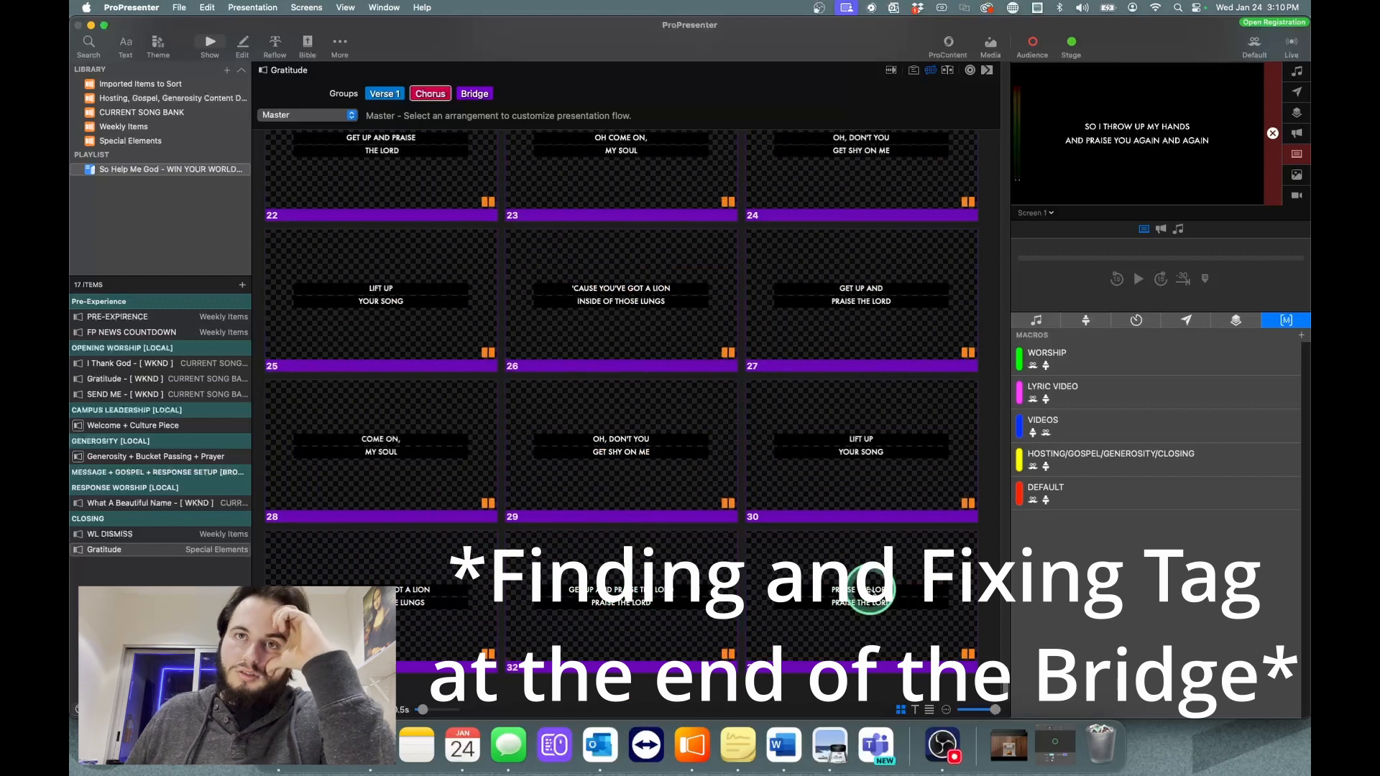
left_click(693, 588)
right_click(687, 586)
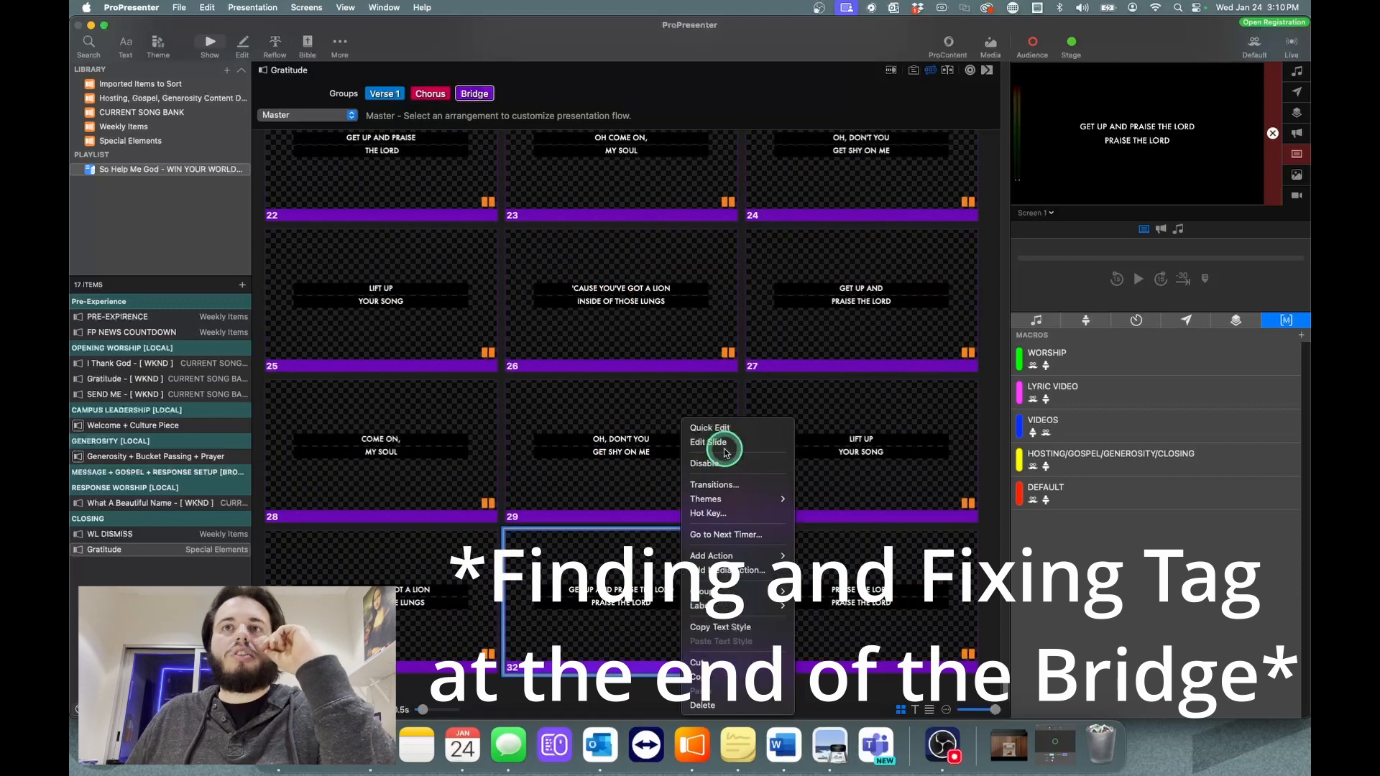
left_click(722, 446)
left_click_drag(785, 414, 523, 417)
key("BackSpace")
key("BackSpace")
left_click(664, 392)
key("Return")
key("super+1")
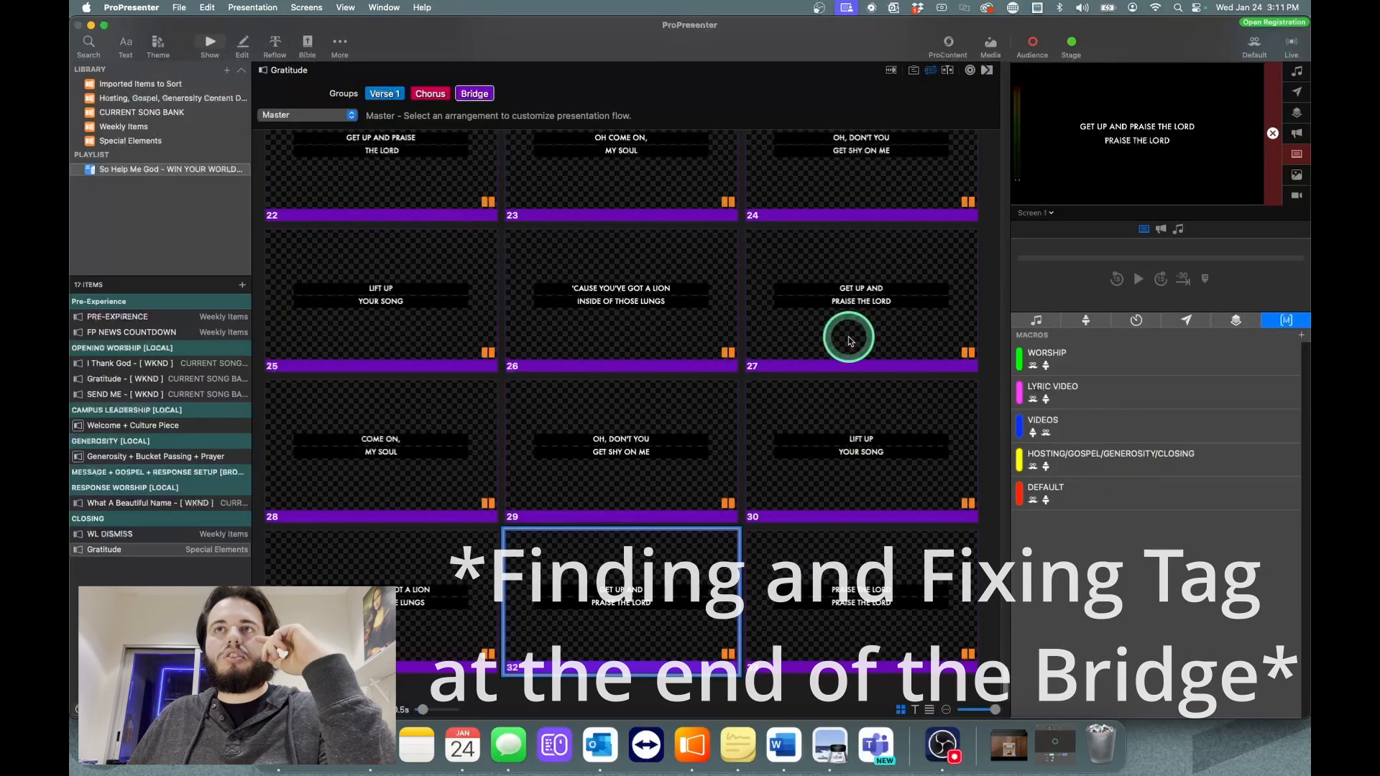
Step: Assign slide 33 ("Praise the Lord, praise the Lord") to the Tag group and show slide 32 live
right_click(842, 583)
mouse_move(907, 591)
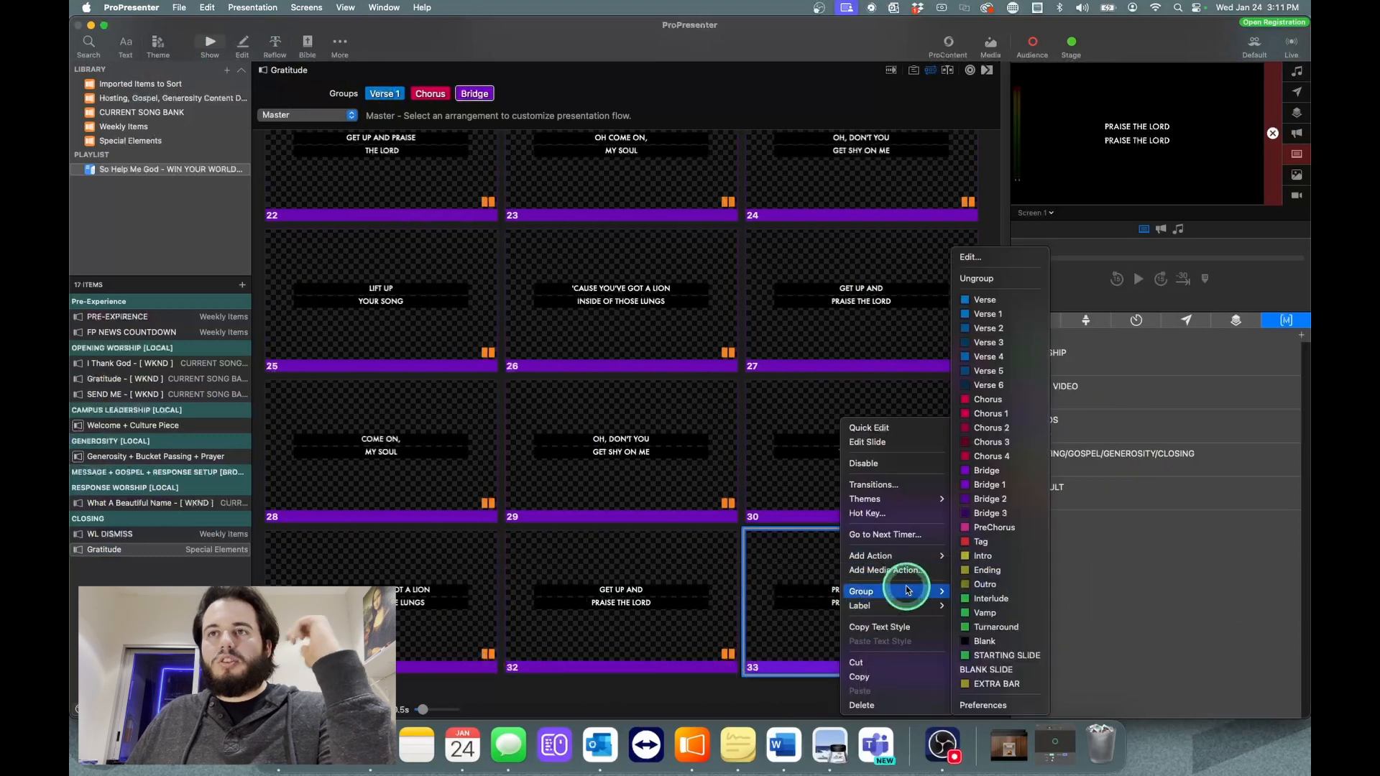
left_click(1001, 542)
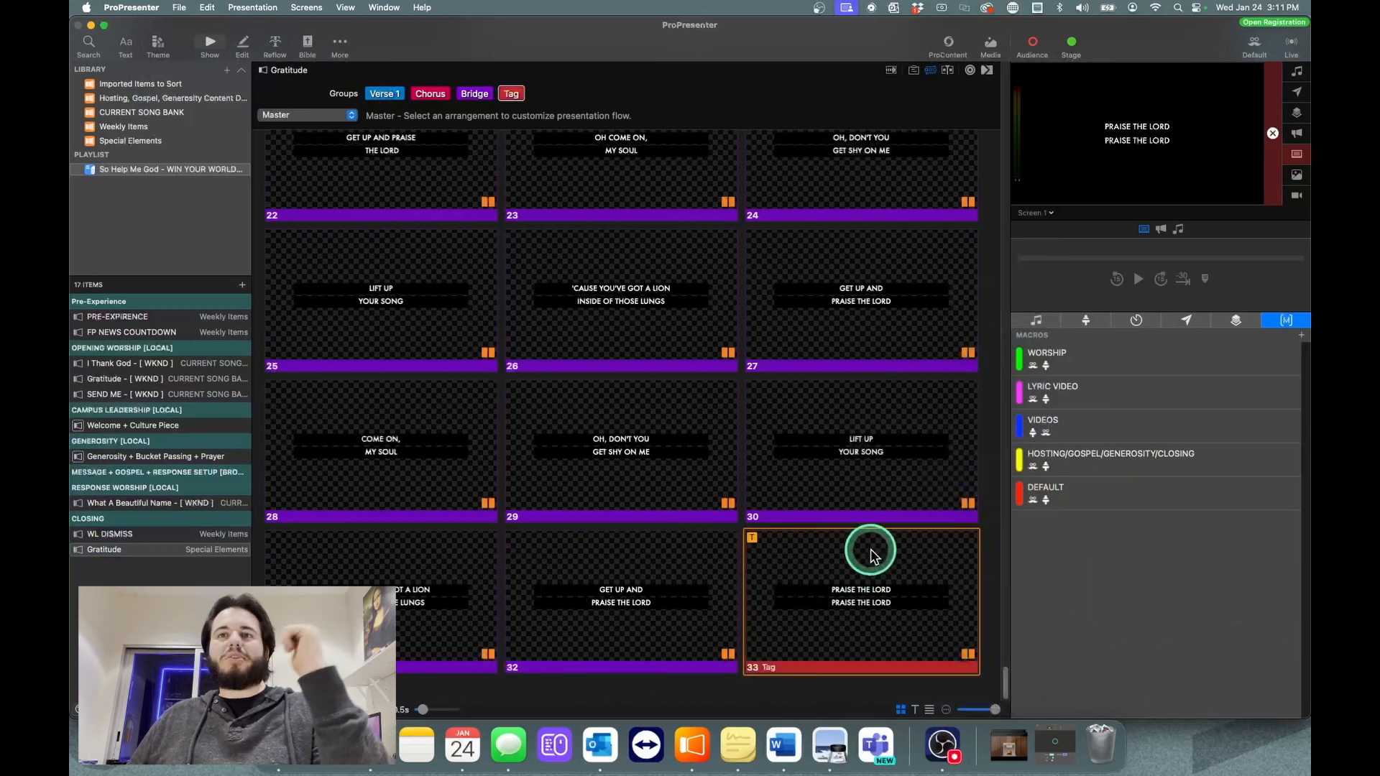
left_click(614, 600)
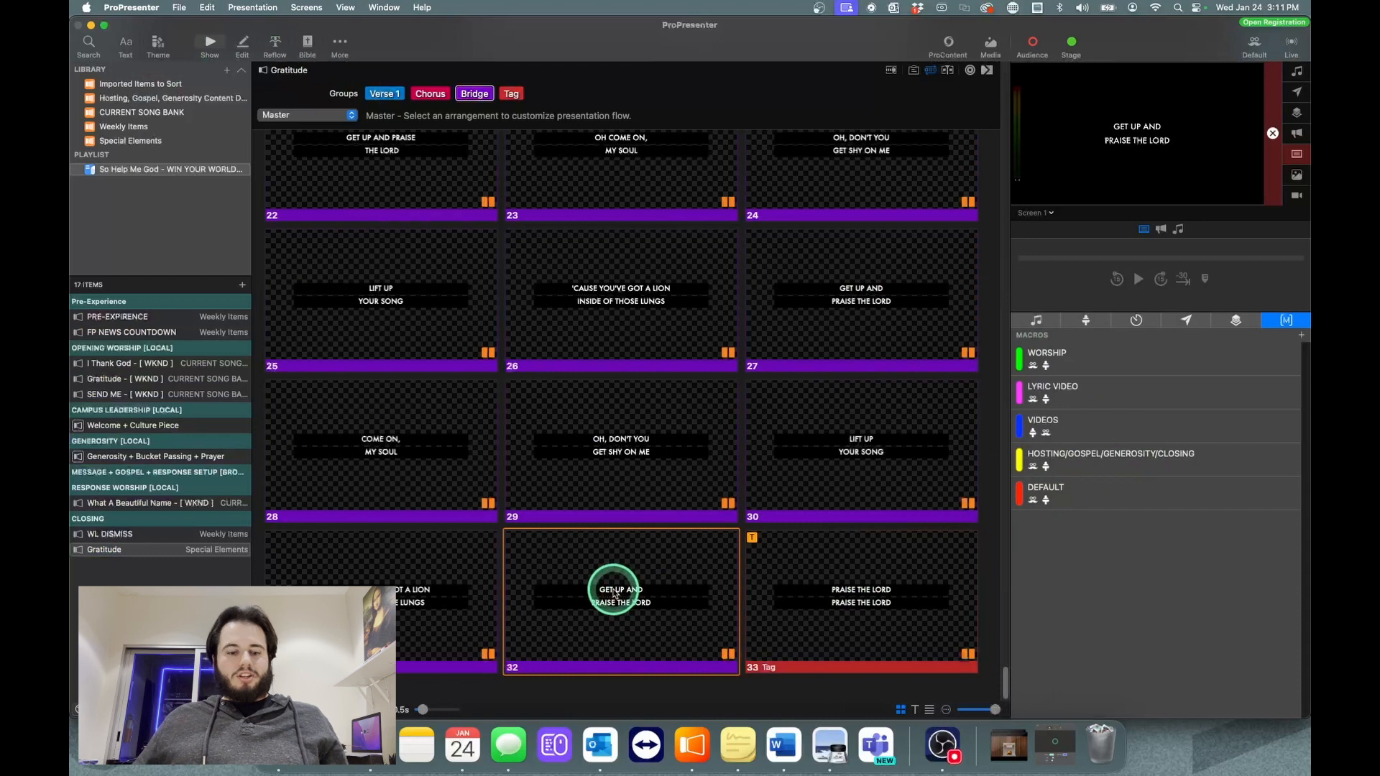
scroll(615, 595, "up", 5)
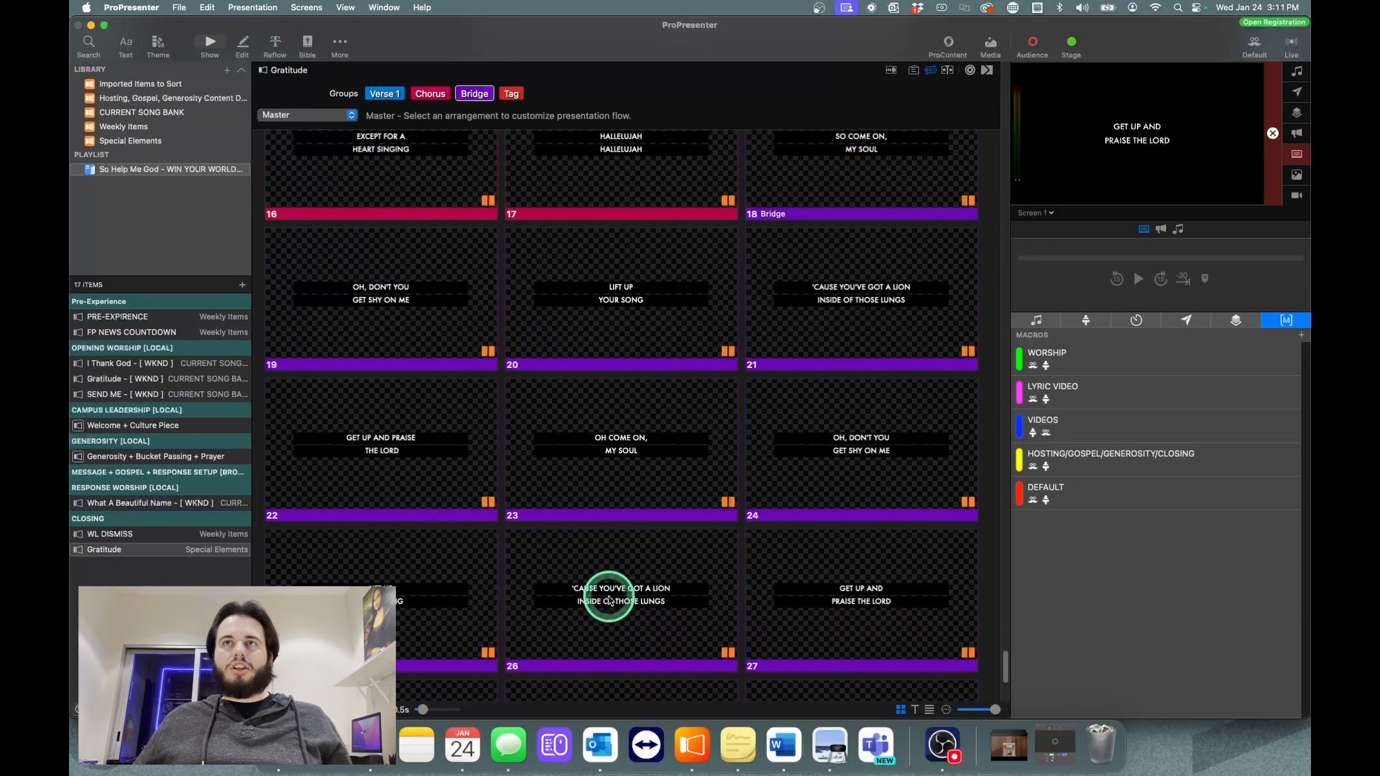
Step: Show bridge slides 19 to 23 live in order and check the slides after them for repeated bridge lyrics
scroll(726, 494, "down", 4)
scroll(909, 283, "up", 2)
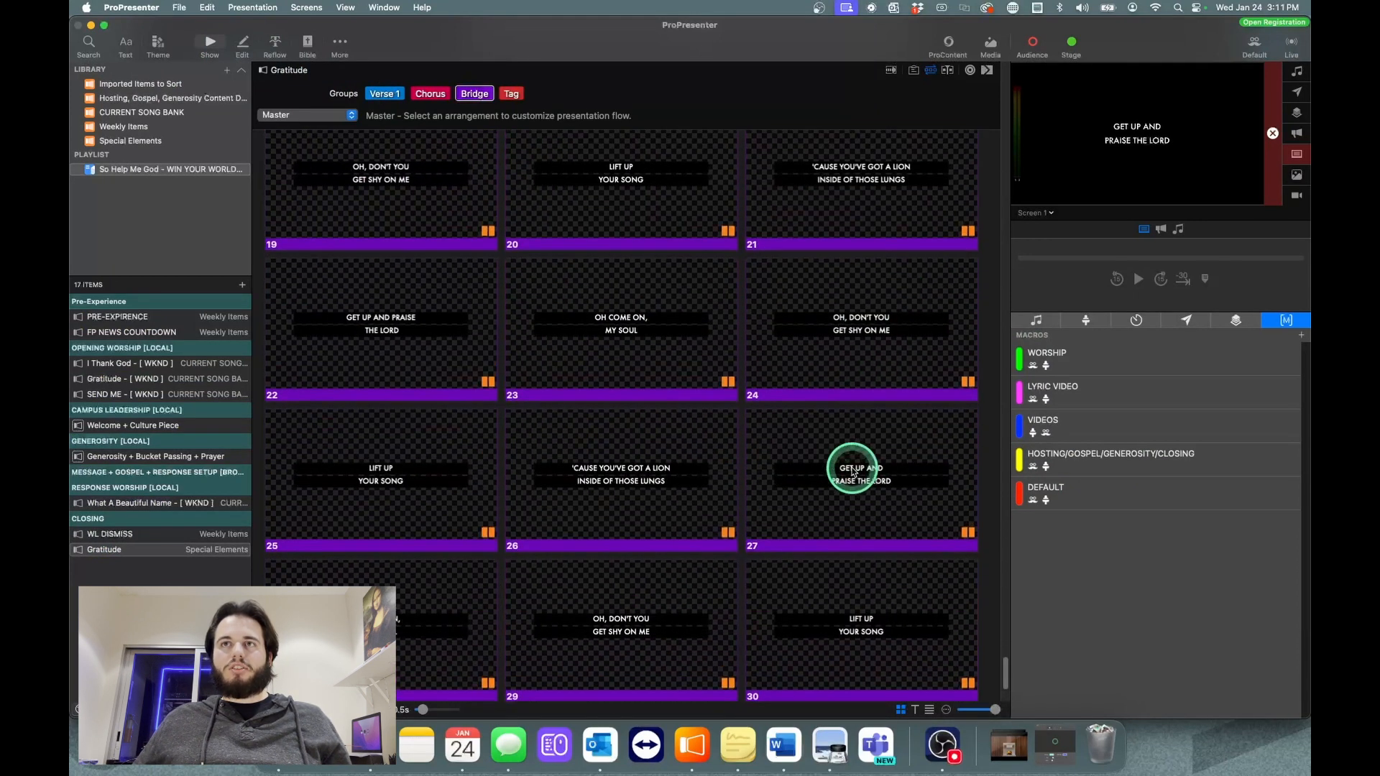
scroll(852, 471, "up", 3)
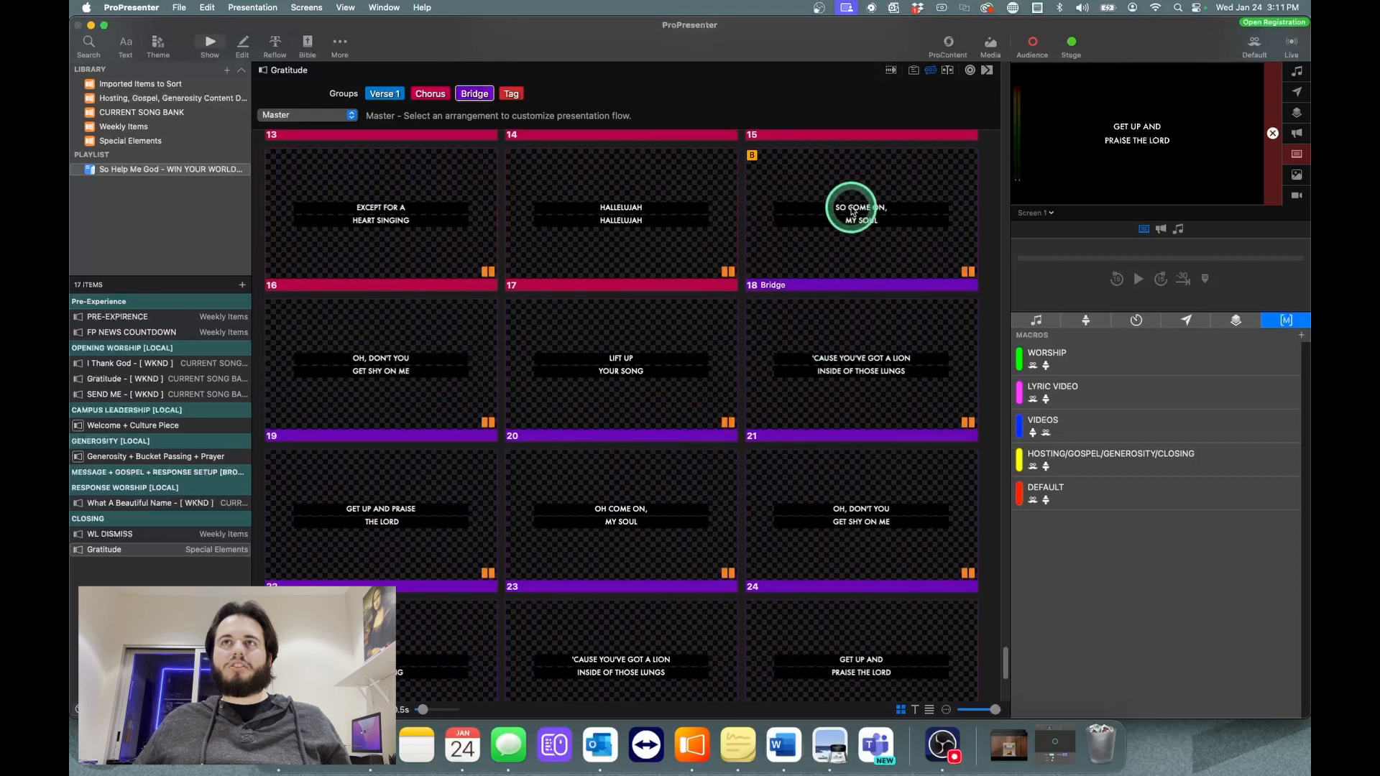
left_click(312, 360)
left_click(625, 373)
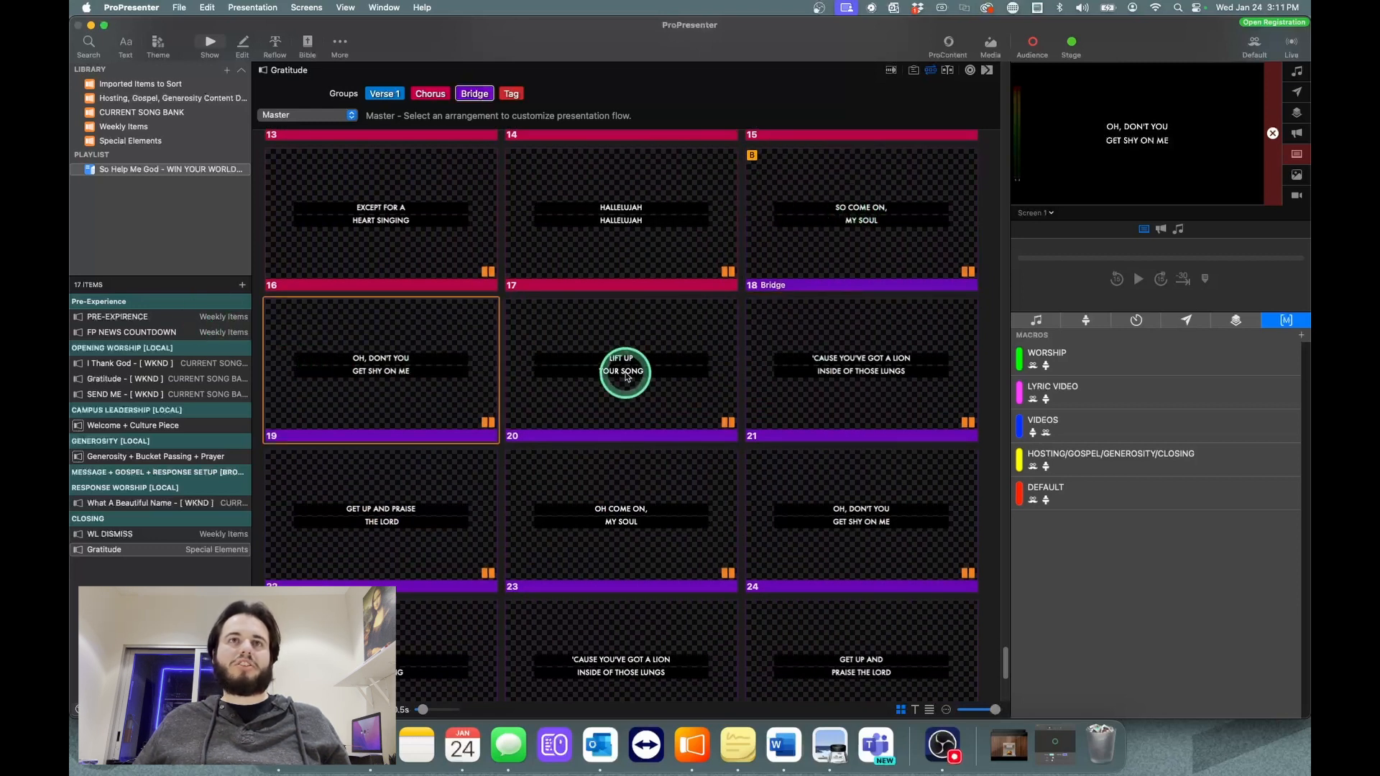
left_click(626, 372)
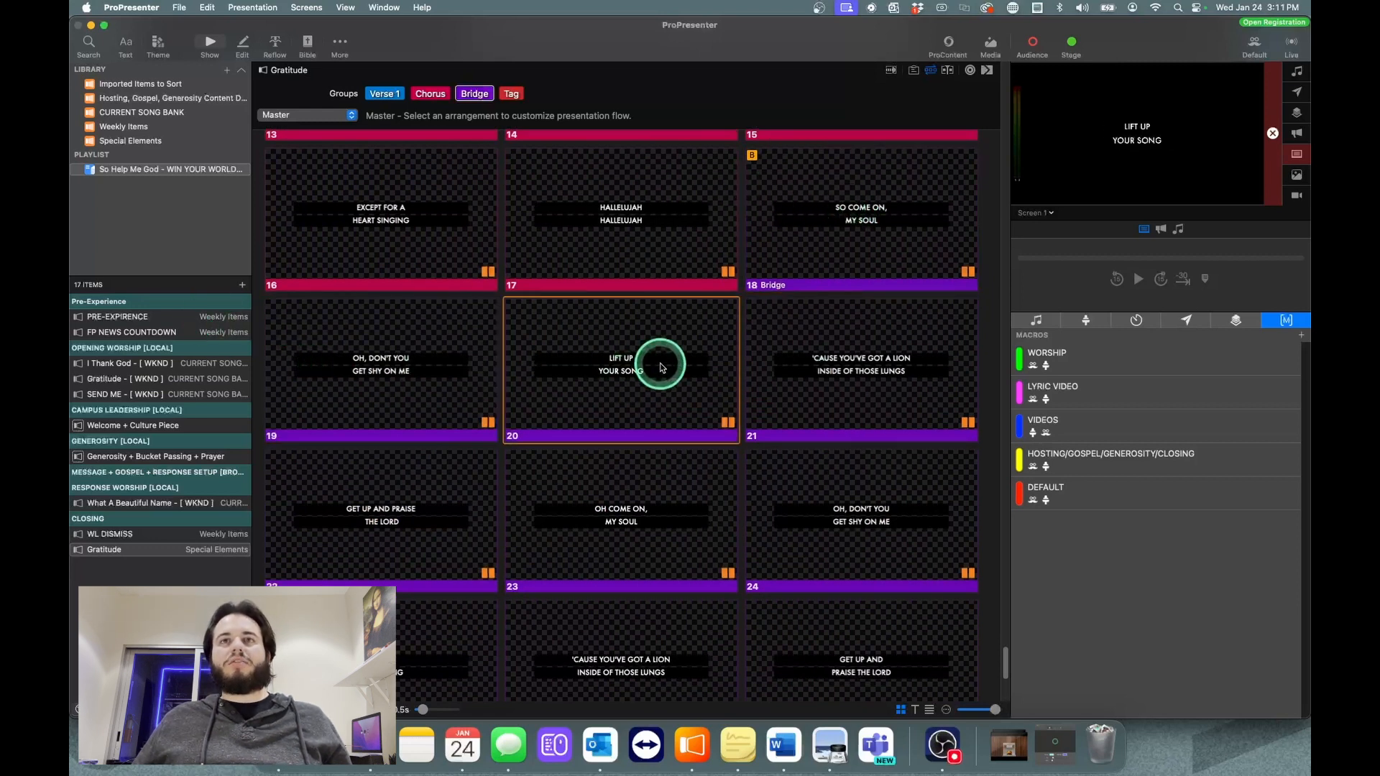
left_click(807, 377)
left_click(394, 512)
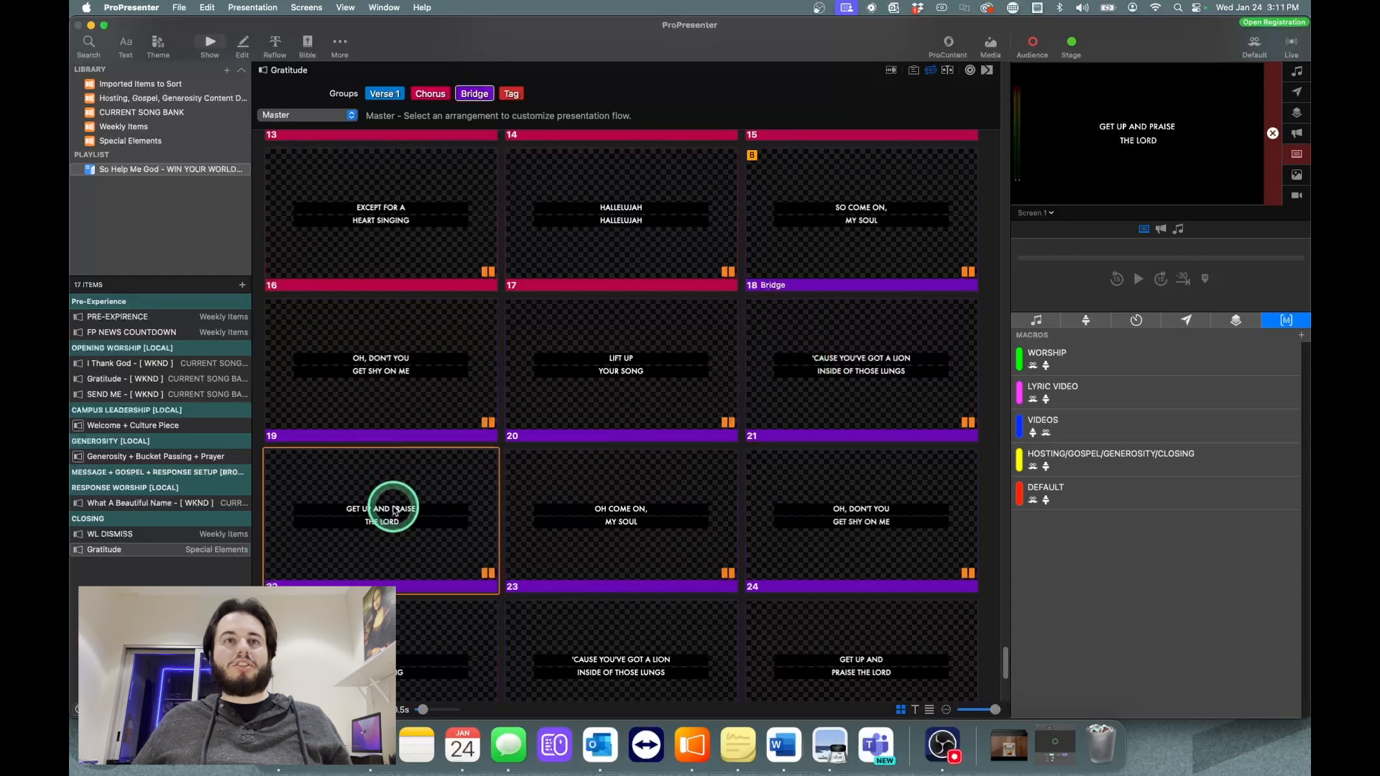
left_click(594, 510)
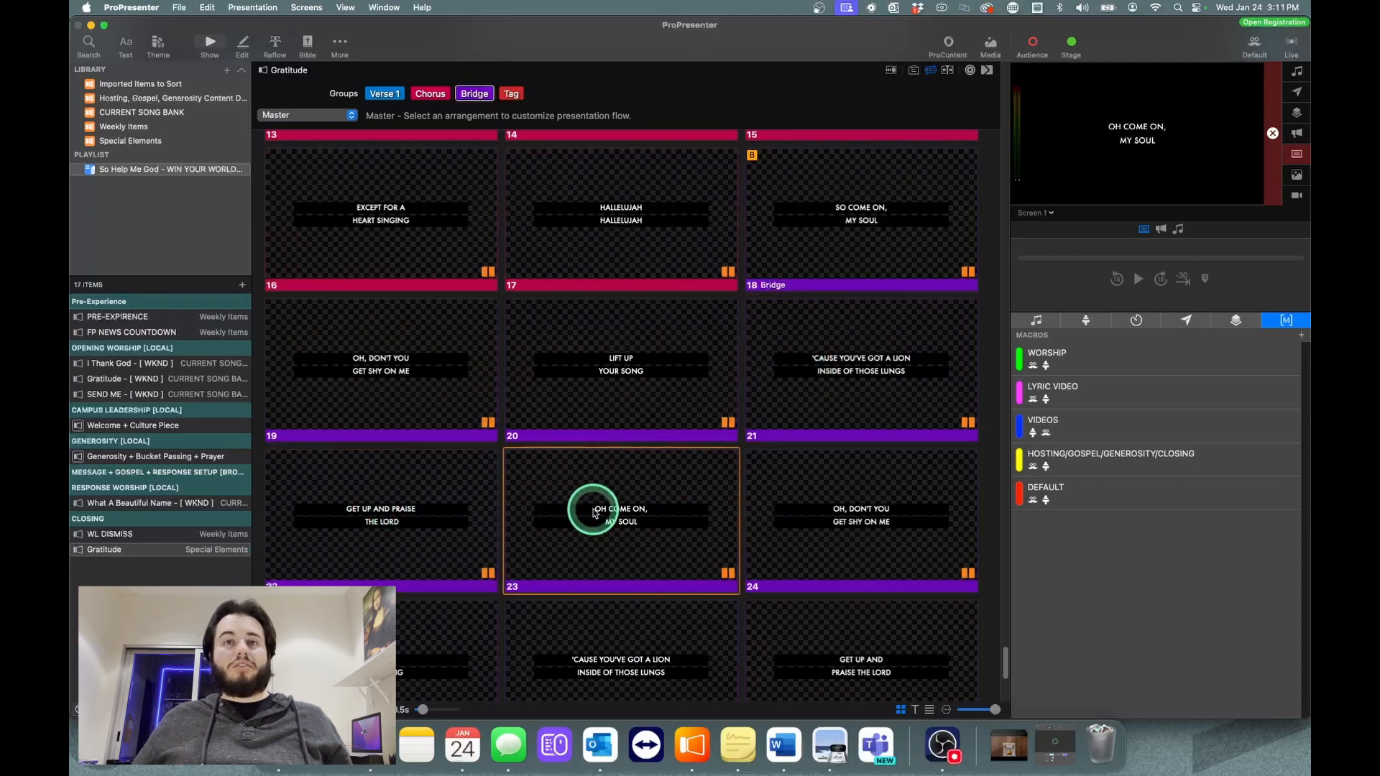
scroll(675, 536, "down", 5)
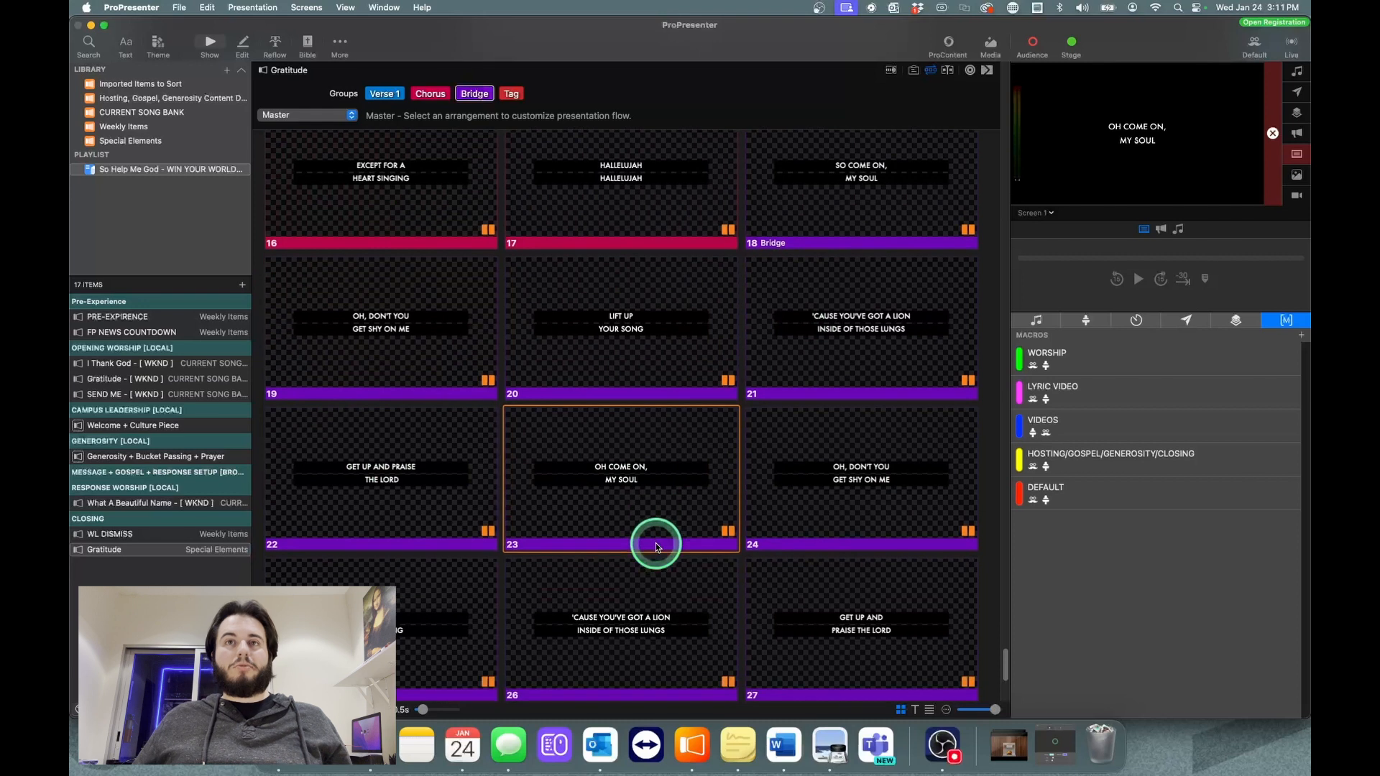
scroll(656, 548, "down", 10)
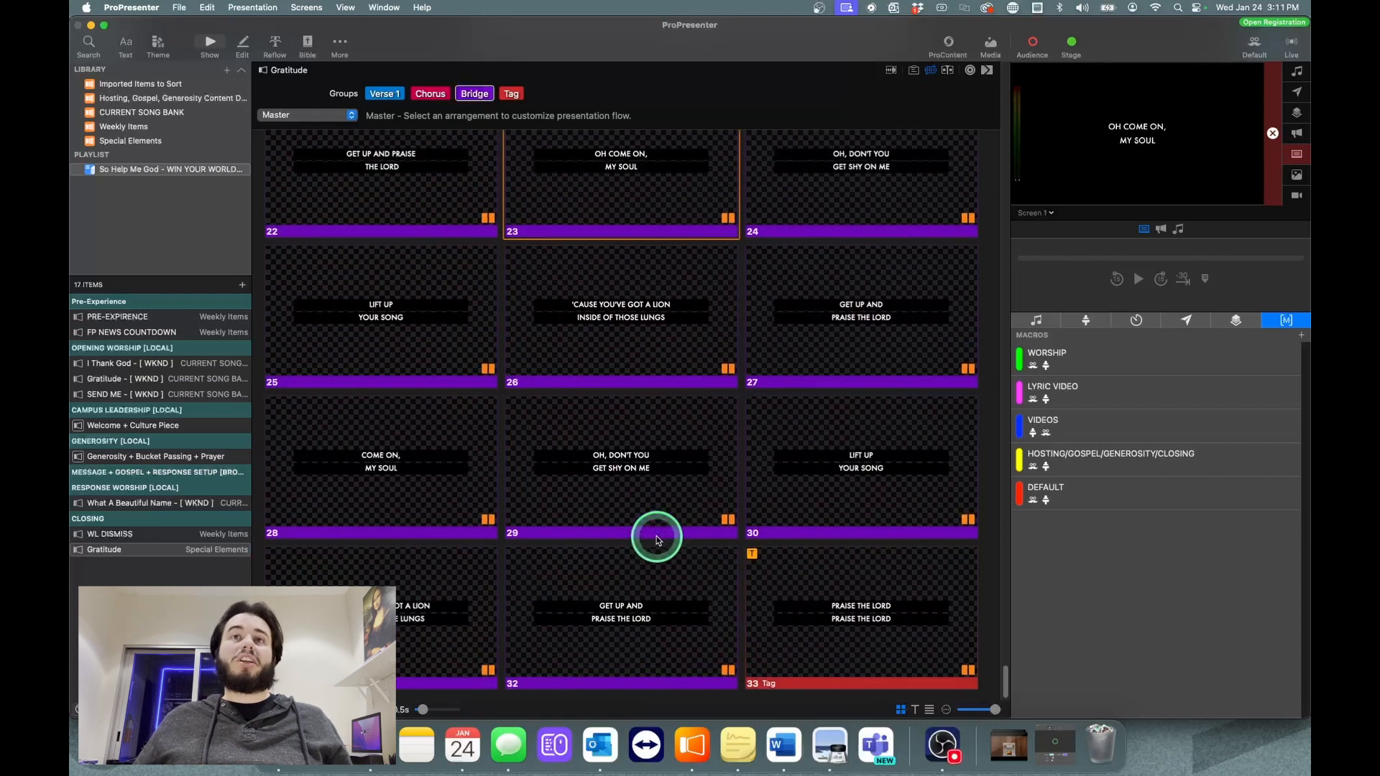
Step: Delete slides 23 to 32, the repeated bridge slides between "Get up and praise the Lord" and the Tag slide
left_click(590, 616, "super")
left_click(430, 590, "super")
left_click(381, 496, "super")
left_click(649, 463, "super")
left_click(837, 458, "super")
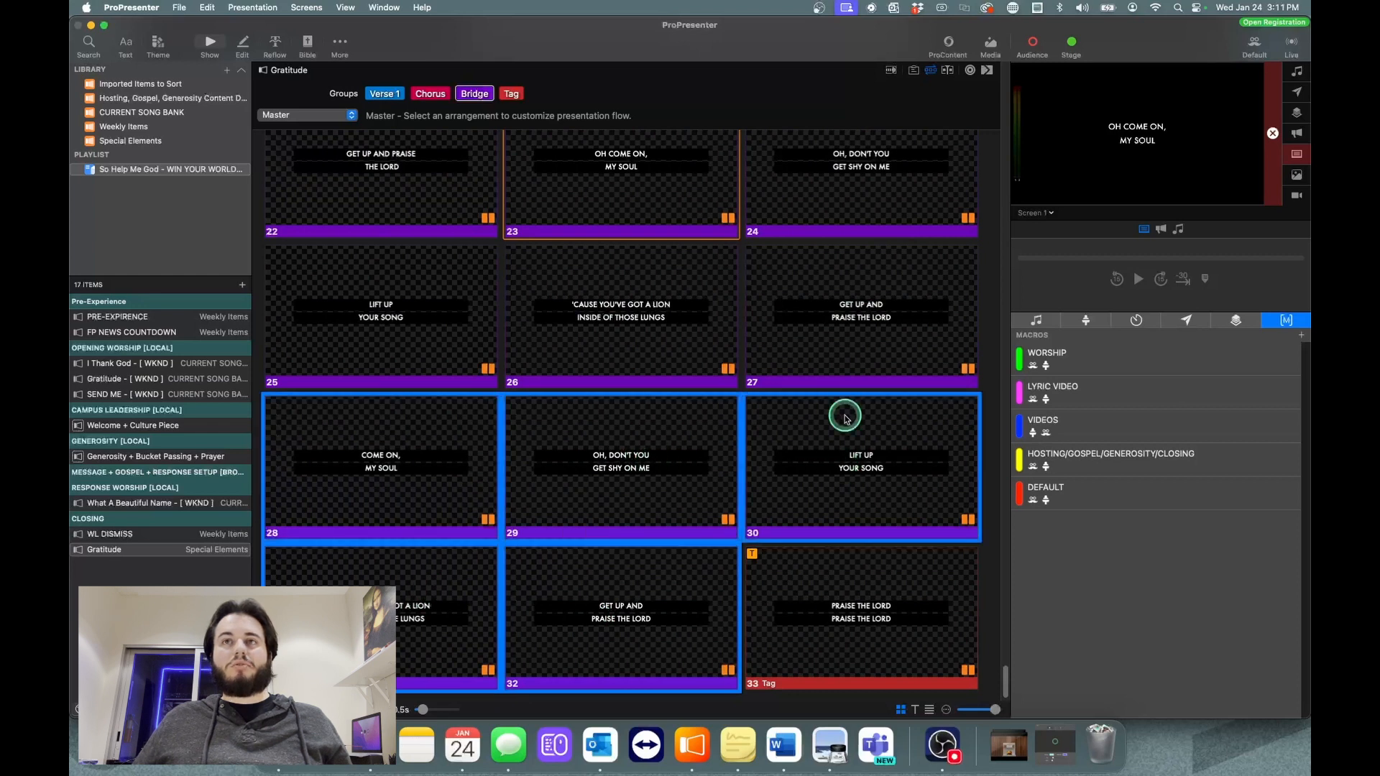
left_click(832, 334, "super")
left_click(400, 344, "super")
left_click(564, 339, "super")
left_click(445, 335, "super")
left_click(613, 221, "super")
left_click(806, 204, "super")
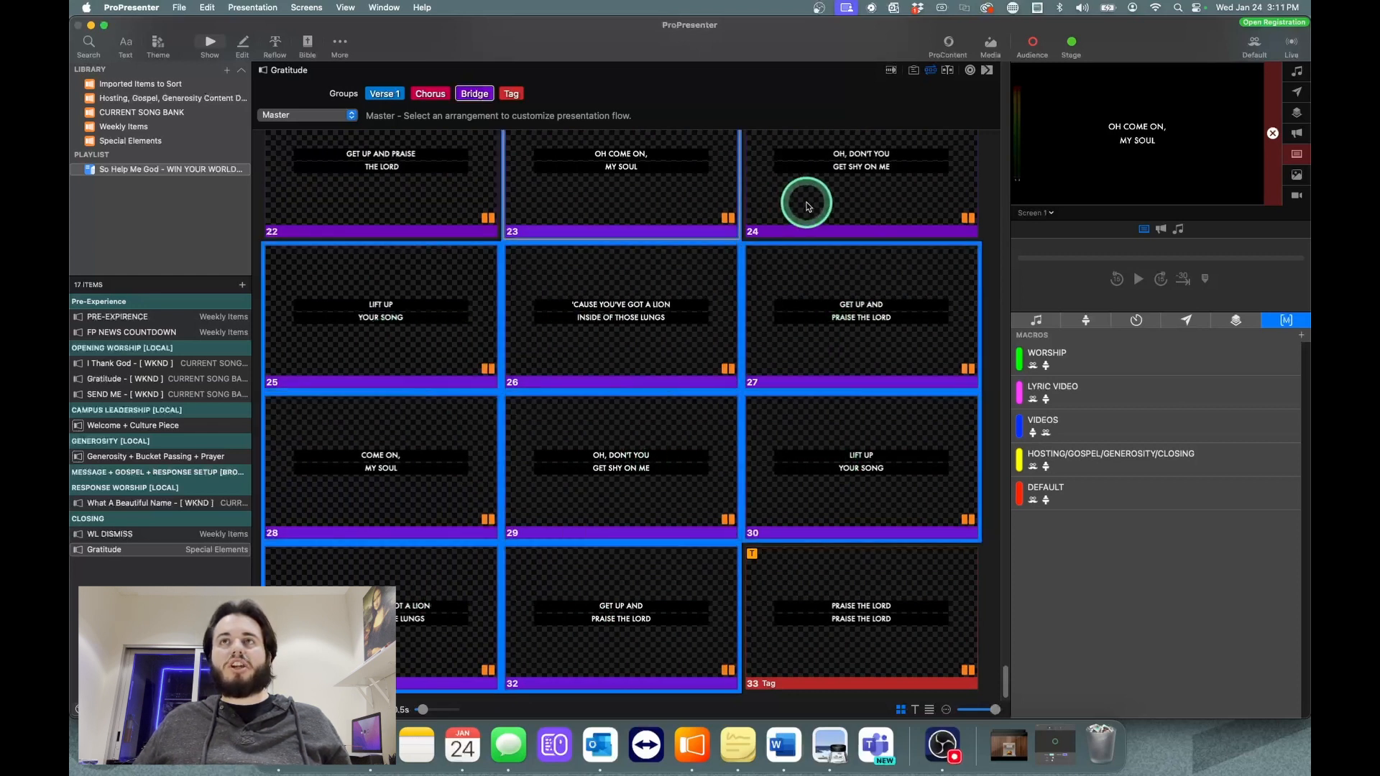
right_click(813, 207)
left_click(835, 509)
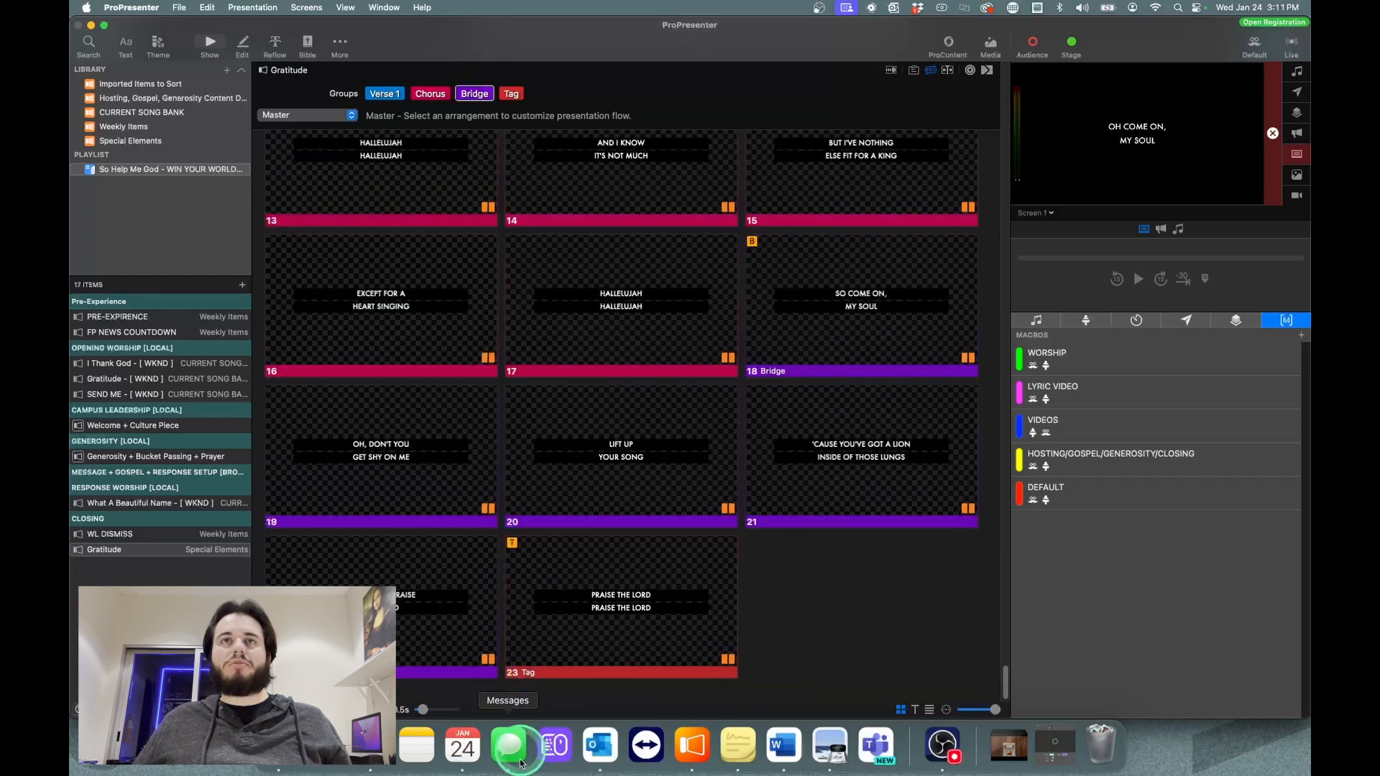
Step: Duplicate slide 23, the "Praise the Lord" Tag slide, placing the copy directly after it
scroll(541, 672, "up", 10)
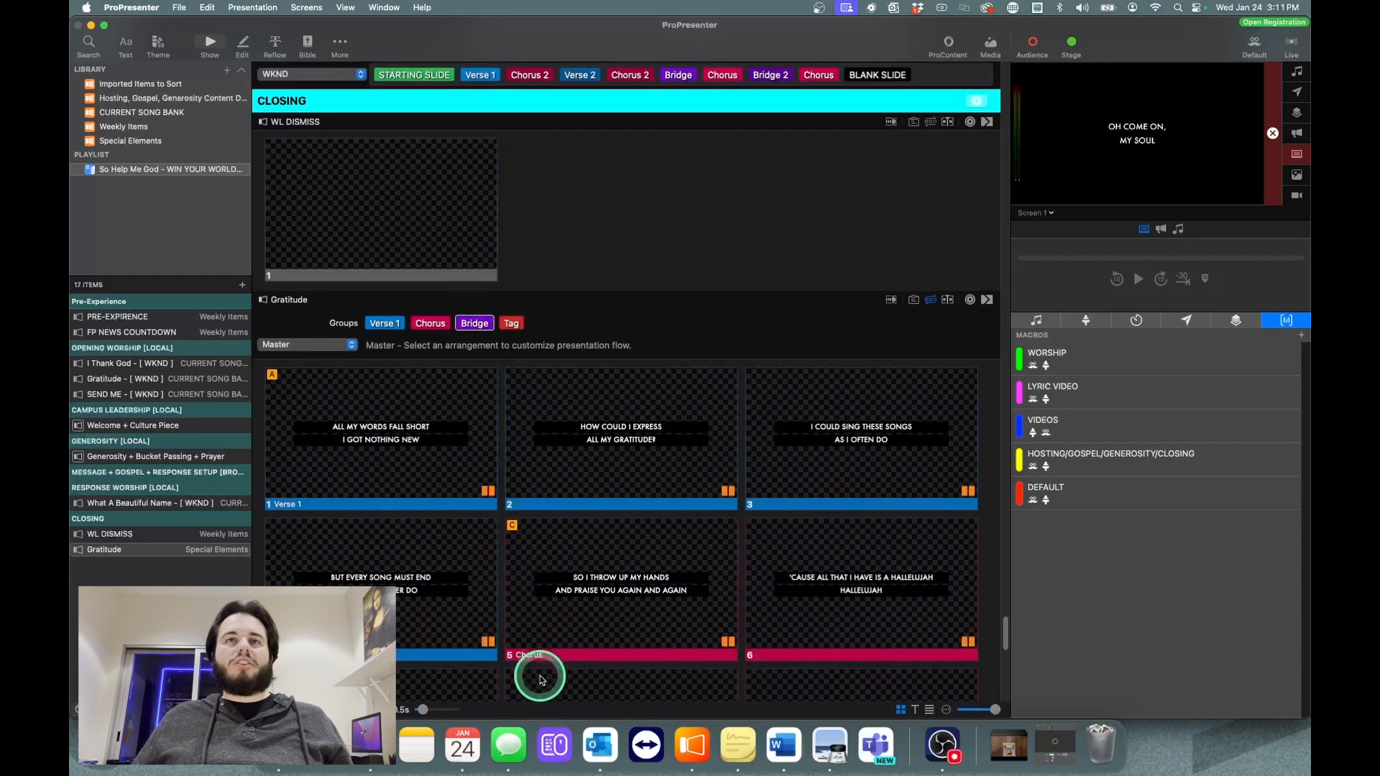
scroll(550, 672, "down", 10)
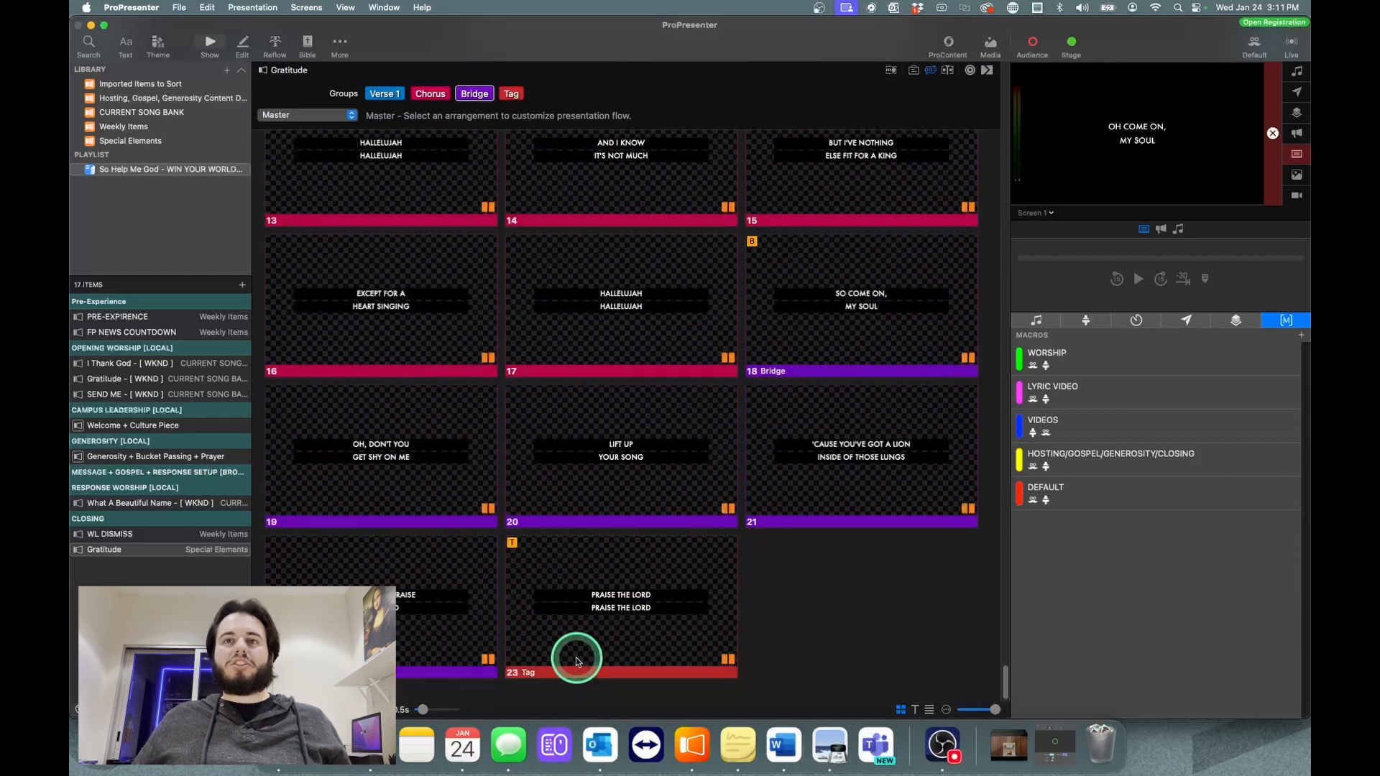
scroll(696, 415, "up", 10)
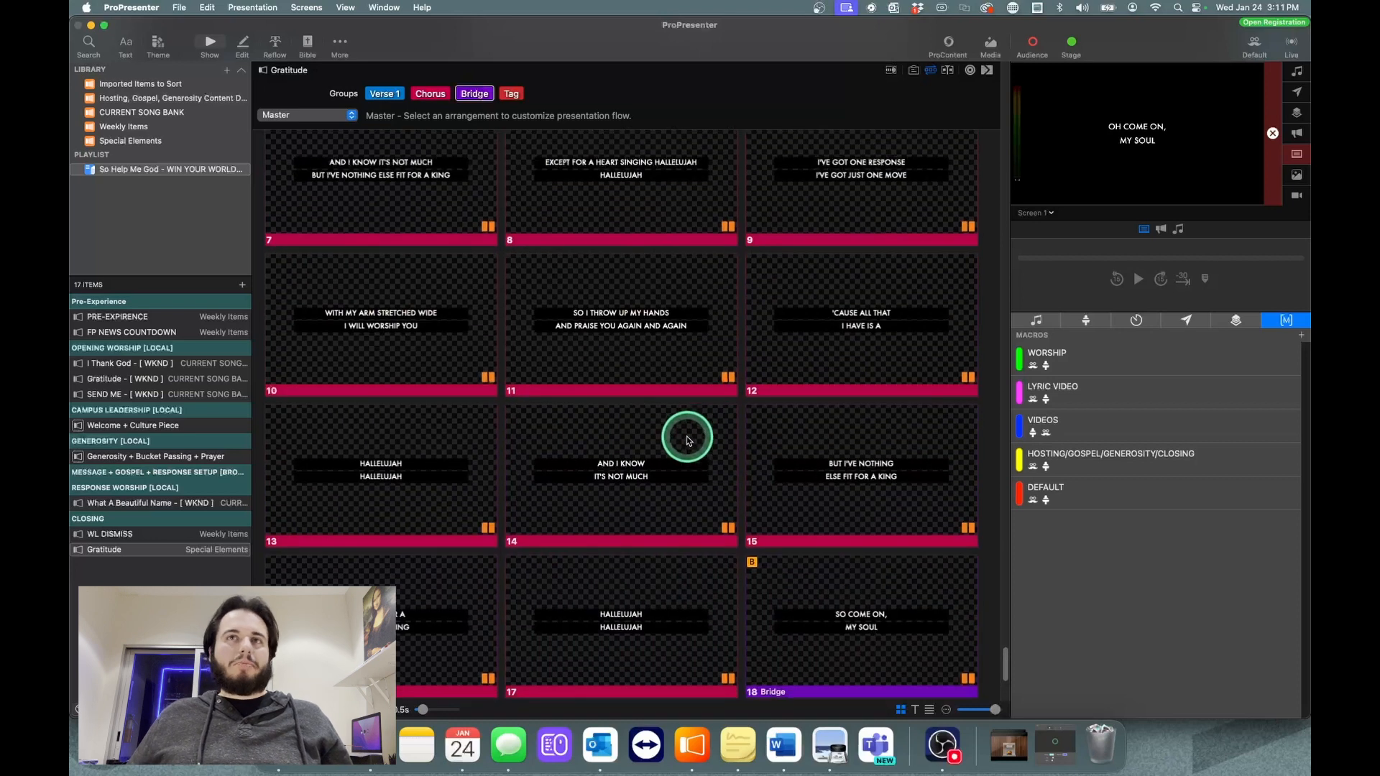
scroll(694, 420, "up", 3)
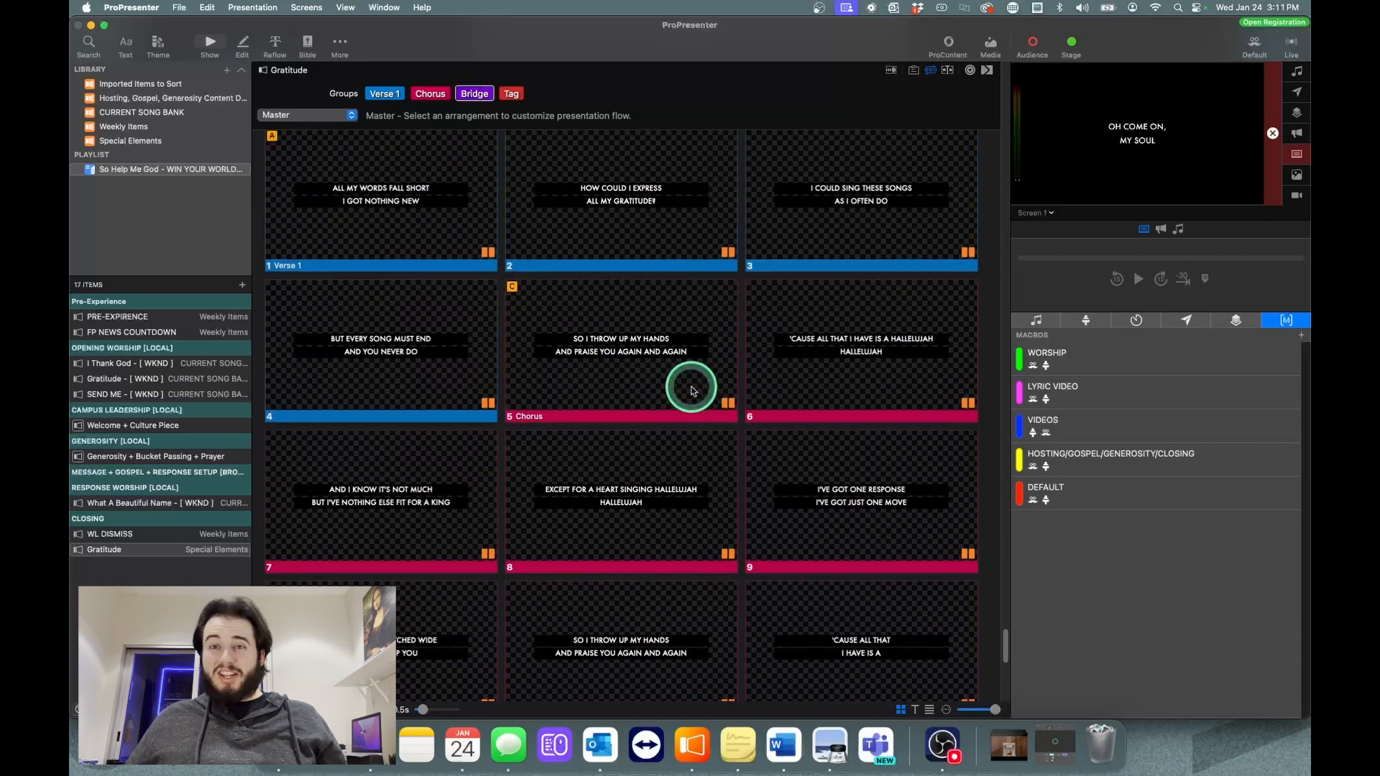
scroll(693, 390, "down", 10)
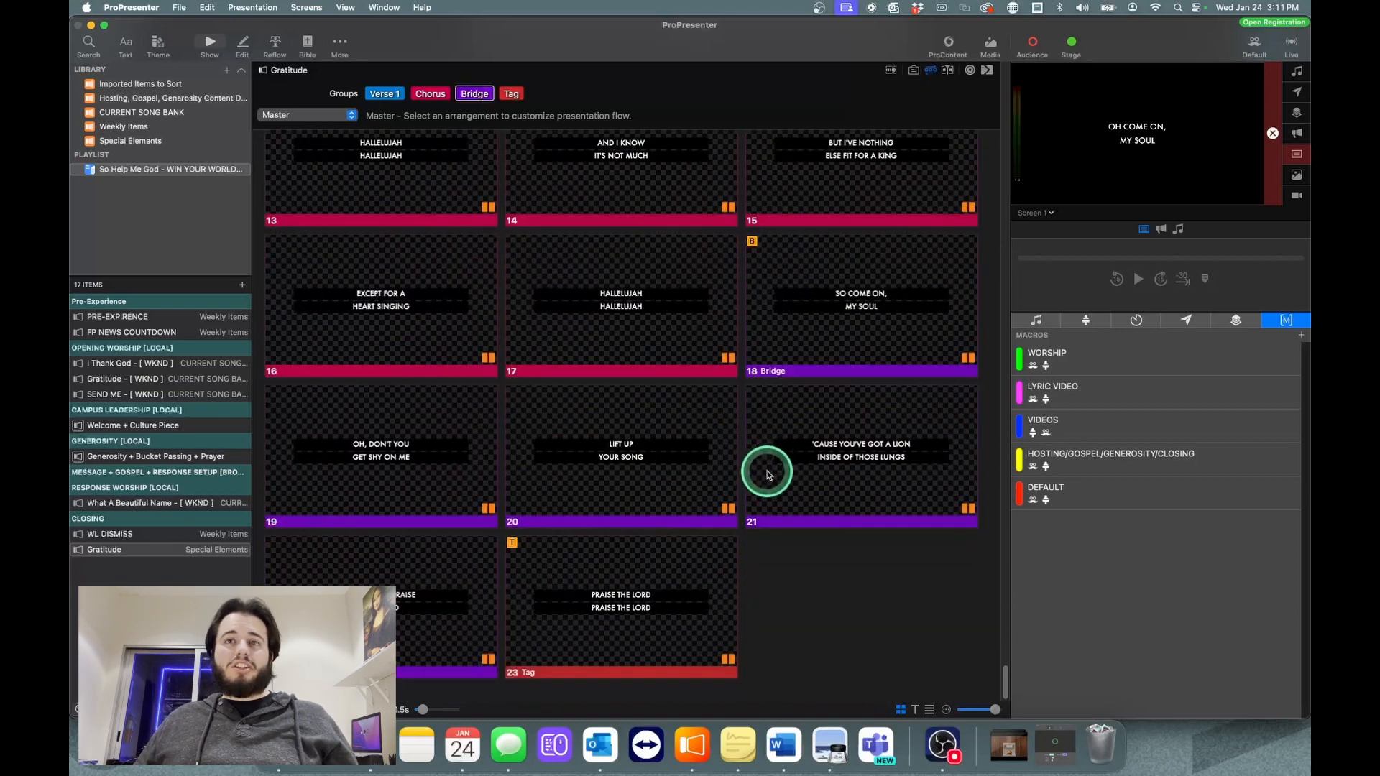
right_click(628, 620)
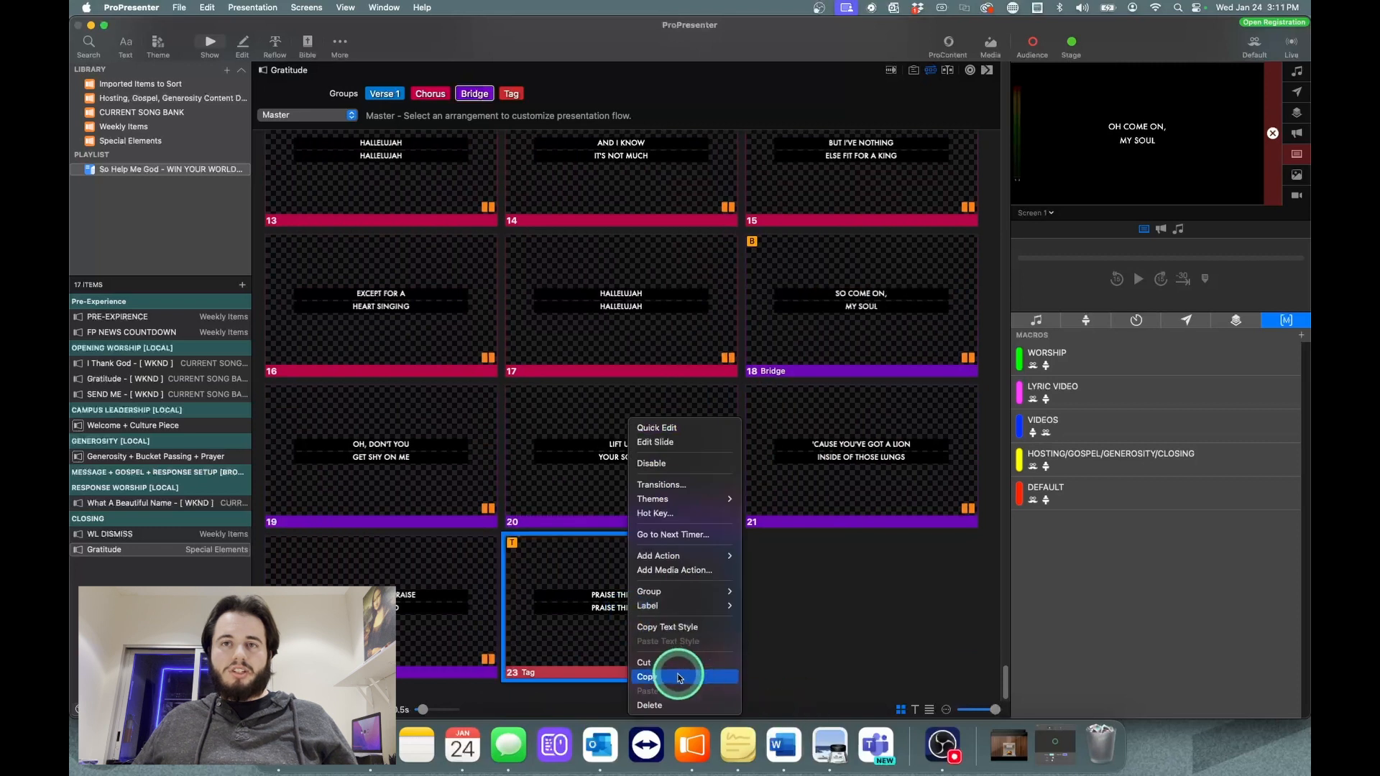
left_click(651, 676)
right_click(563, 638)
left_click(613, 692)
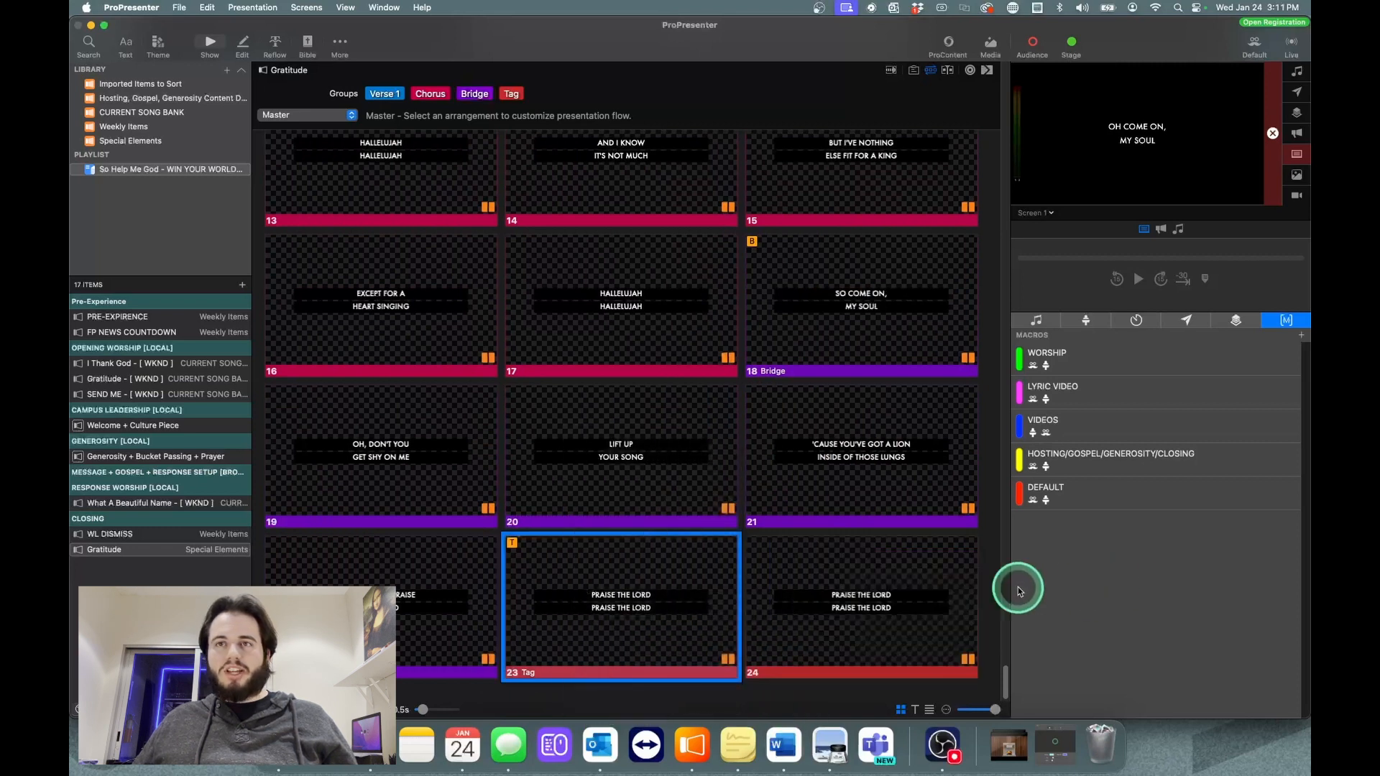
Step: Show slide 24 live, remove its lyric text and both black bars in the slide editor, and return to the show view
left_click(893, 592)
right_click(964, 637)
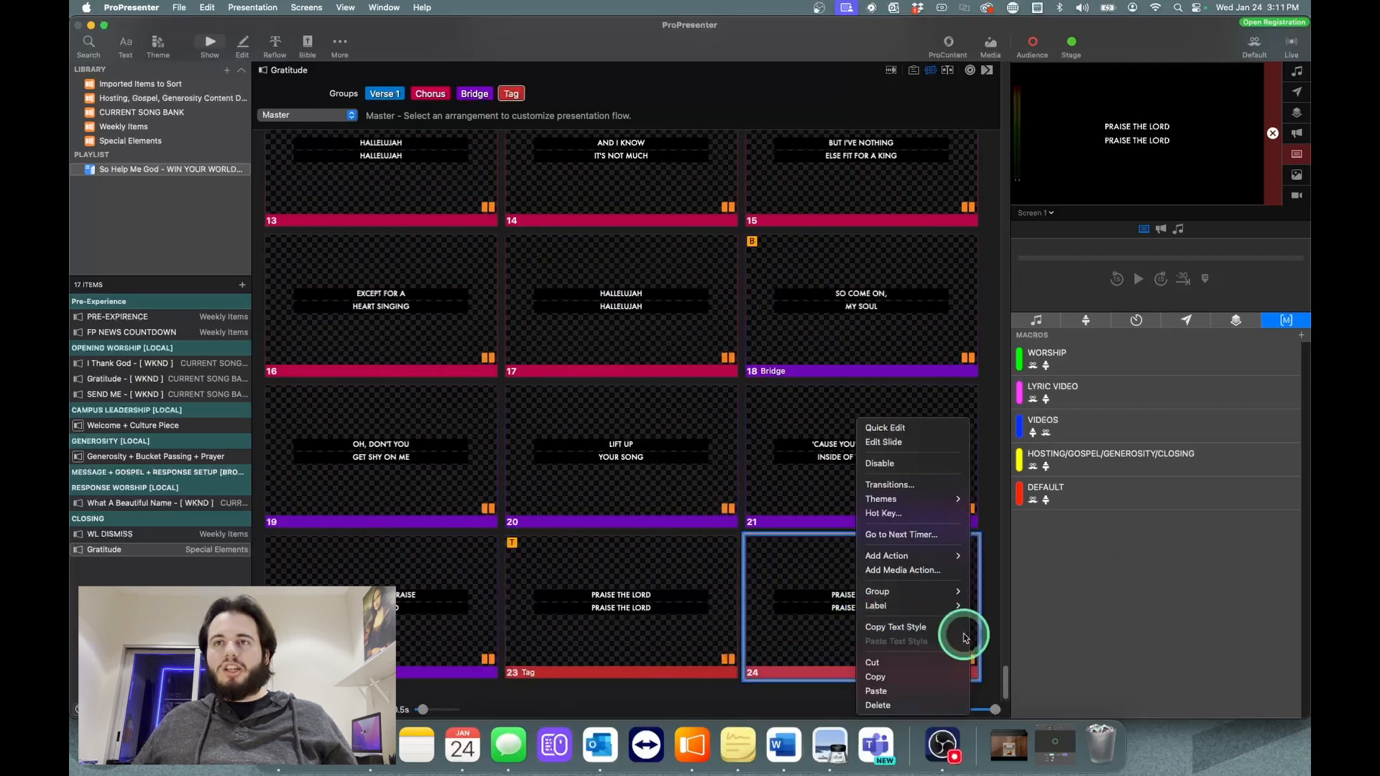
left_click(891, 442)
key("super+a")
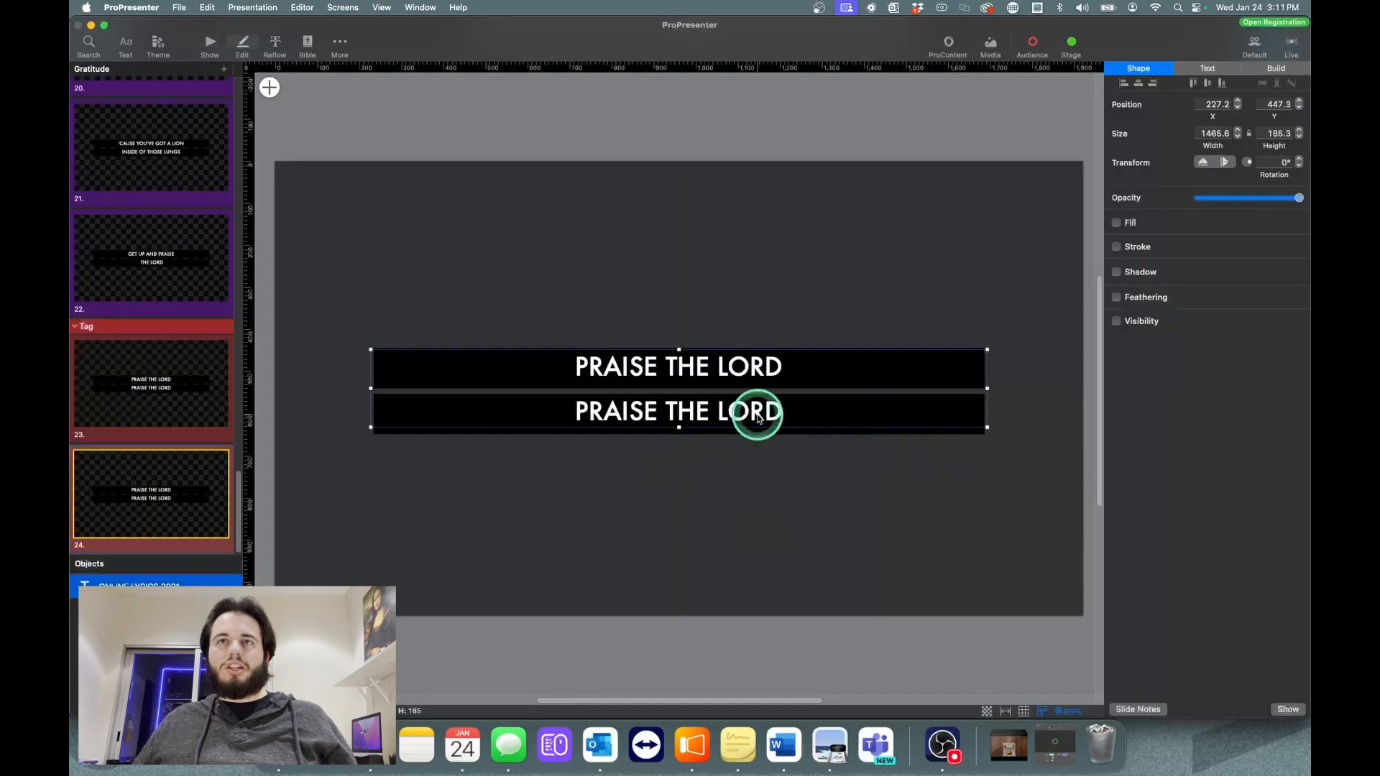
key("Delete")
left_click(797, 427)
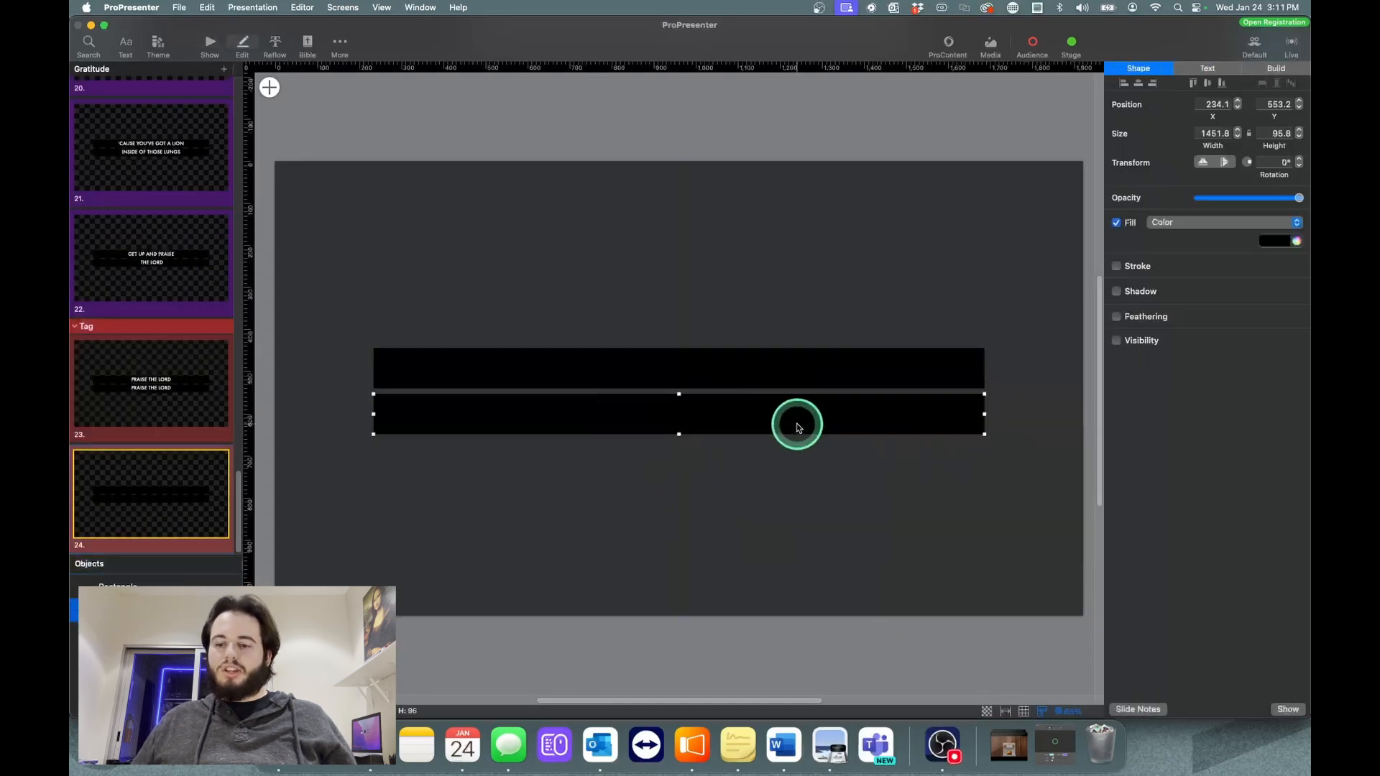
key("Delete")
left_click(771, 357)
key("Delete")
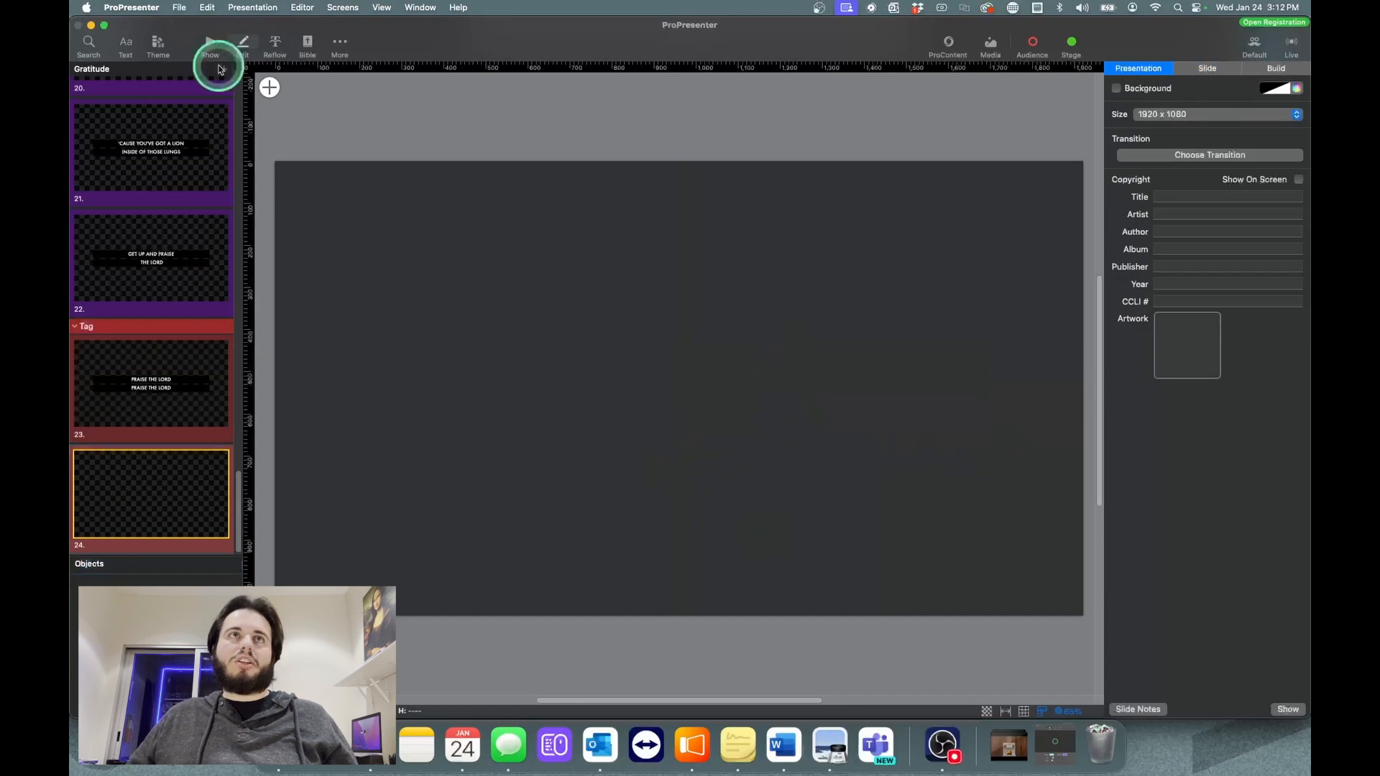
left_click(206, 46)
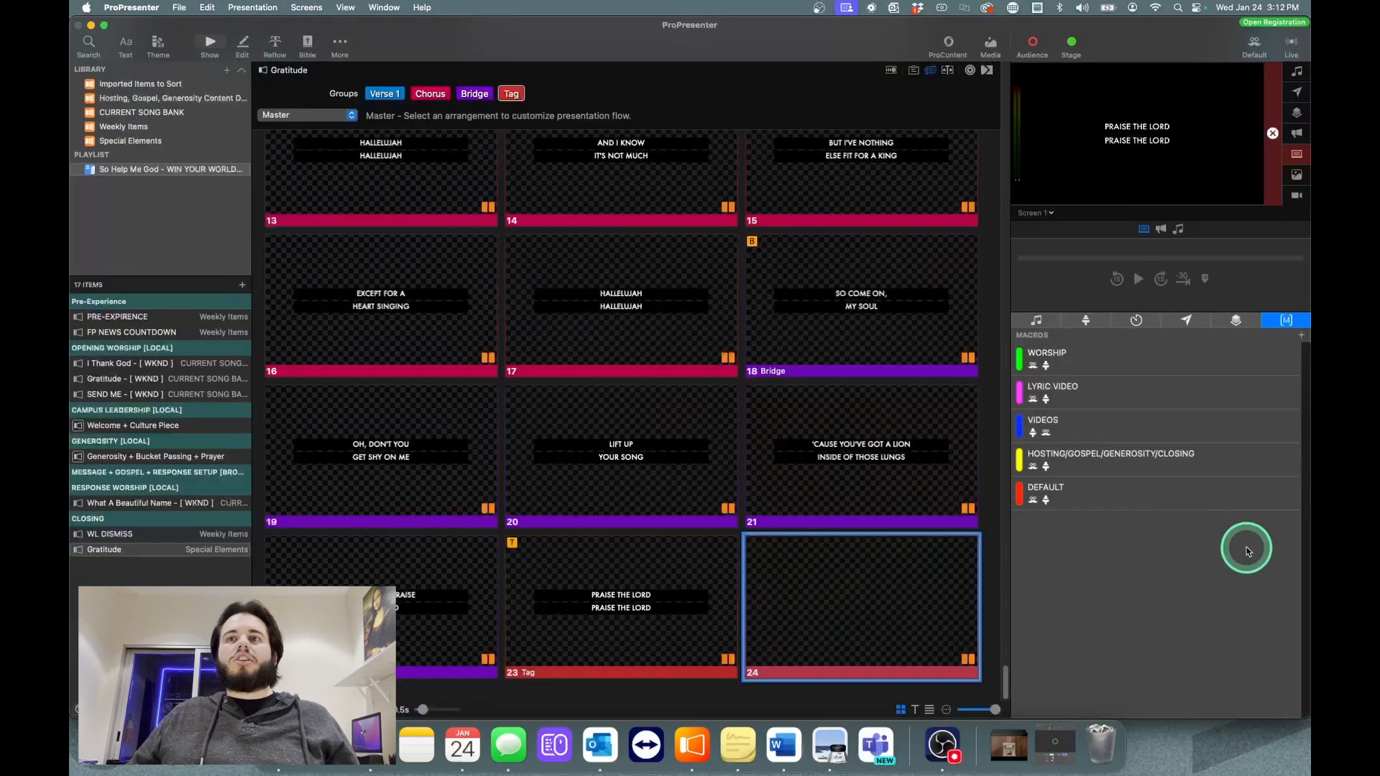
Step: Assign the emptied slide 24 to the BLANK SLIDE group
right_click(893, 576)
mouse_move(925, 604)
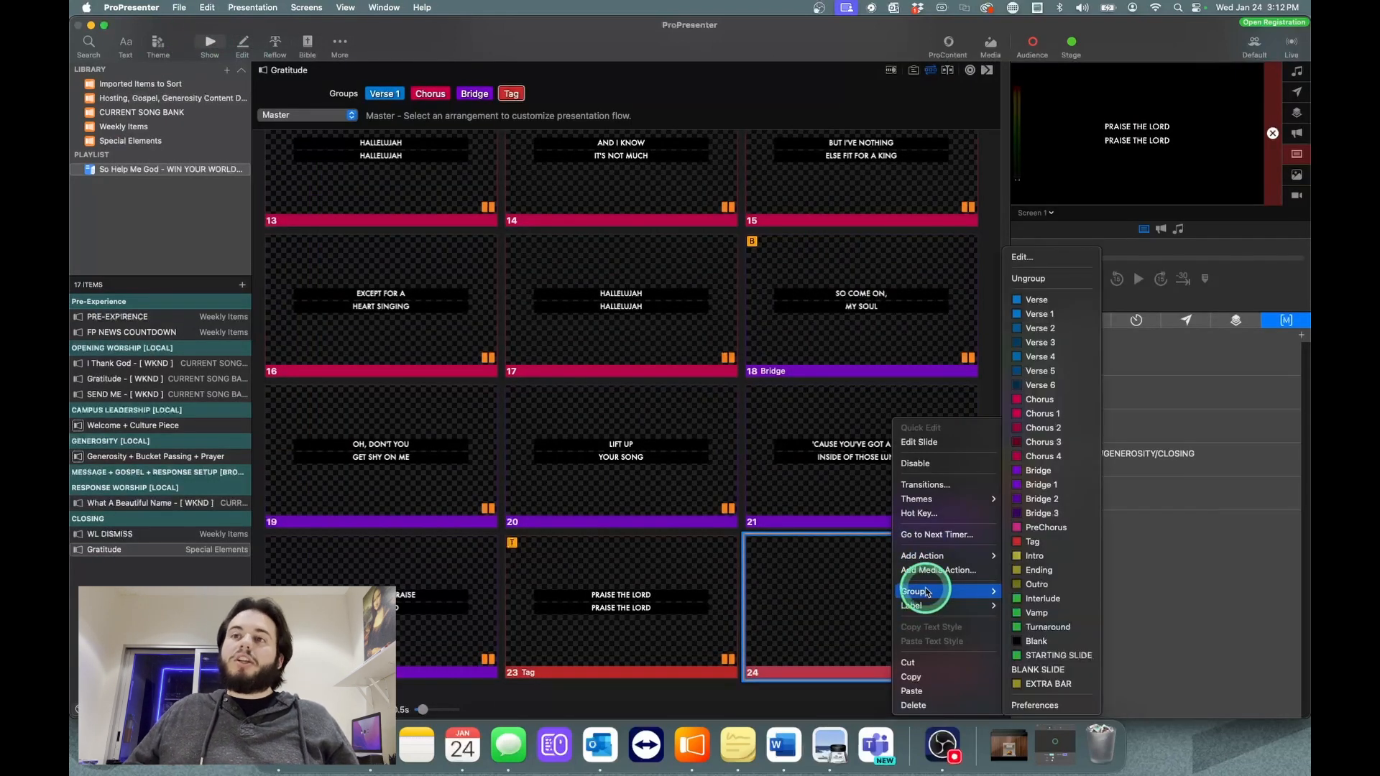
left_click(1084, 668)
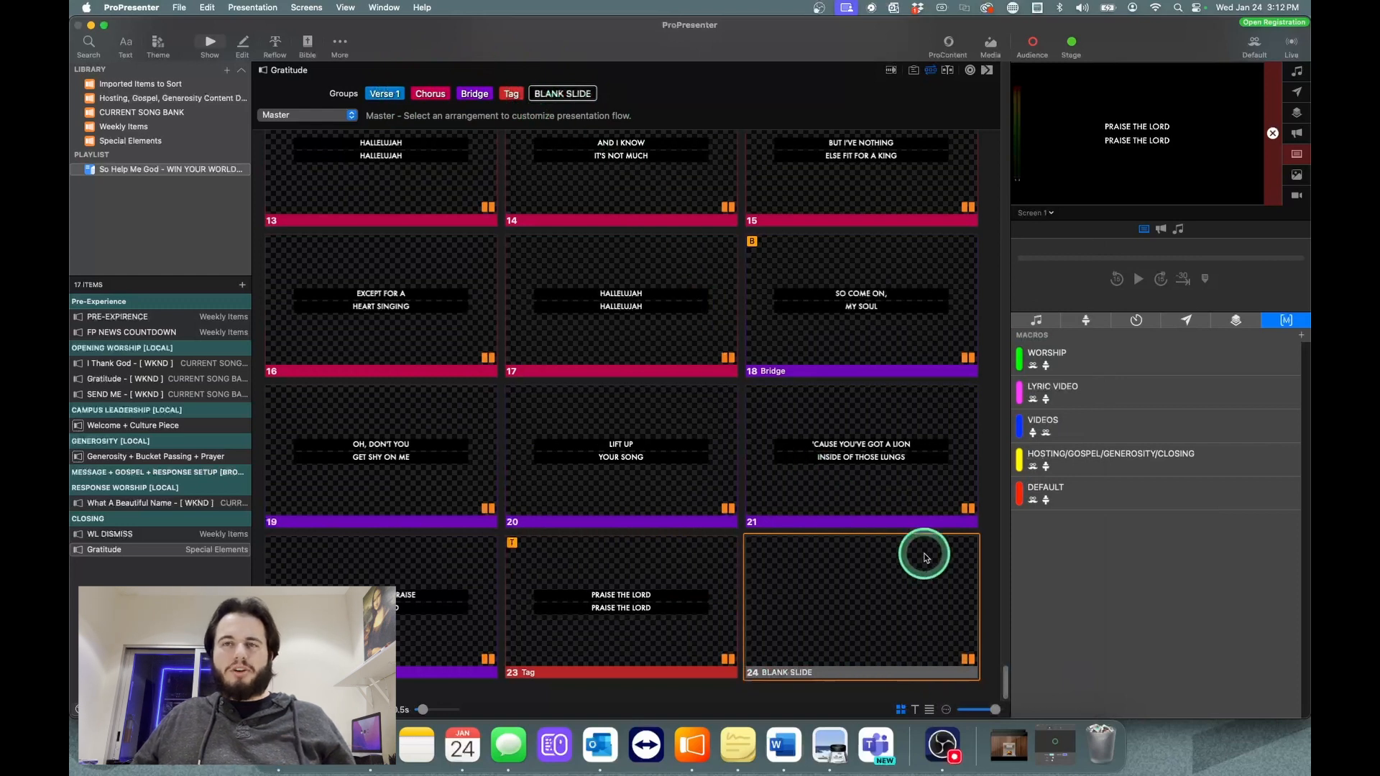
Step: Copy blank slide 24 and paste the duplicate at the end of the "Gratitude" presentation
right_click(858, 594)
left_click(890, 673)
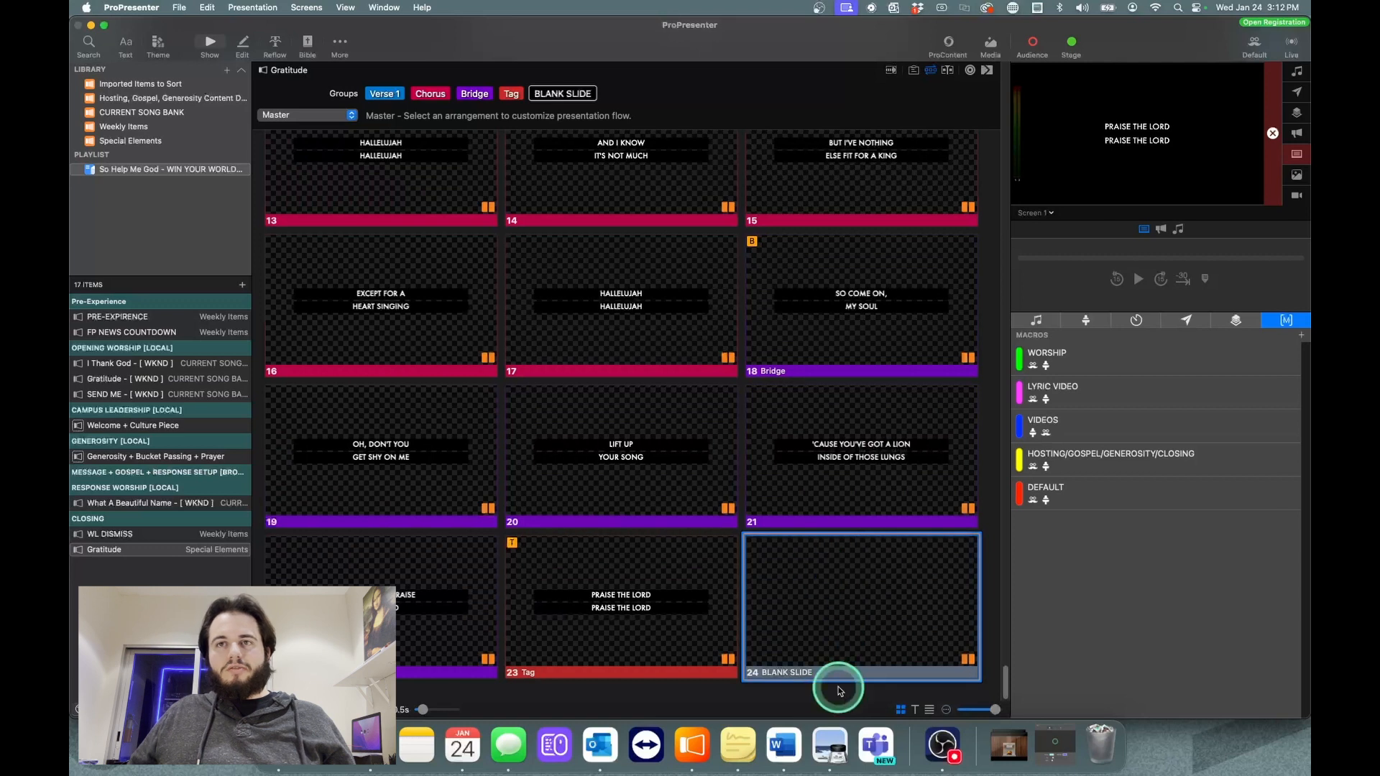
right_click(816, 625)
left_click(854, 685)
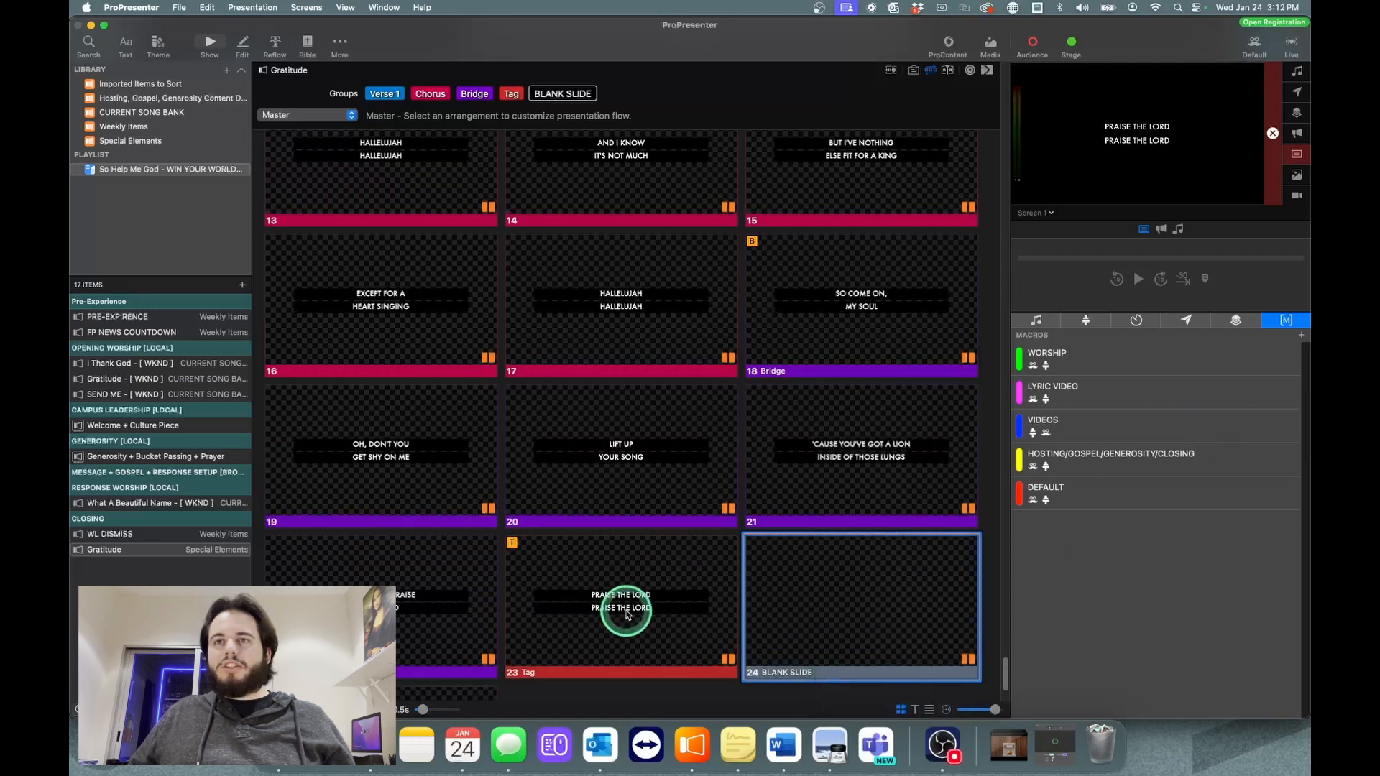
Step: Show the blank slide 25 live and assign it to the STARTING SLIDE group
scroll(627, 614, "down", 3)
left_click(409, 601)
right_click(422, 595)
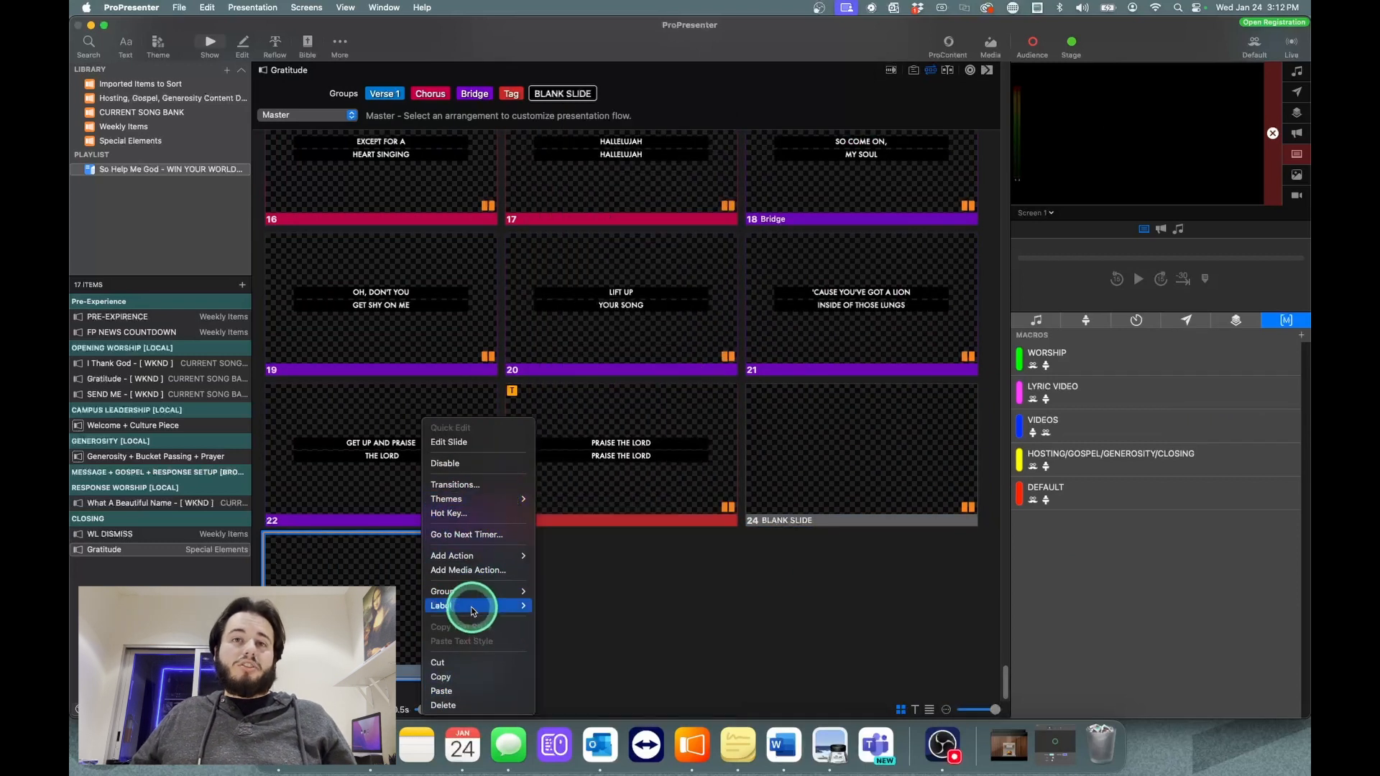
mouse_move(475, 599)
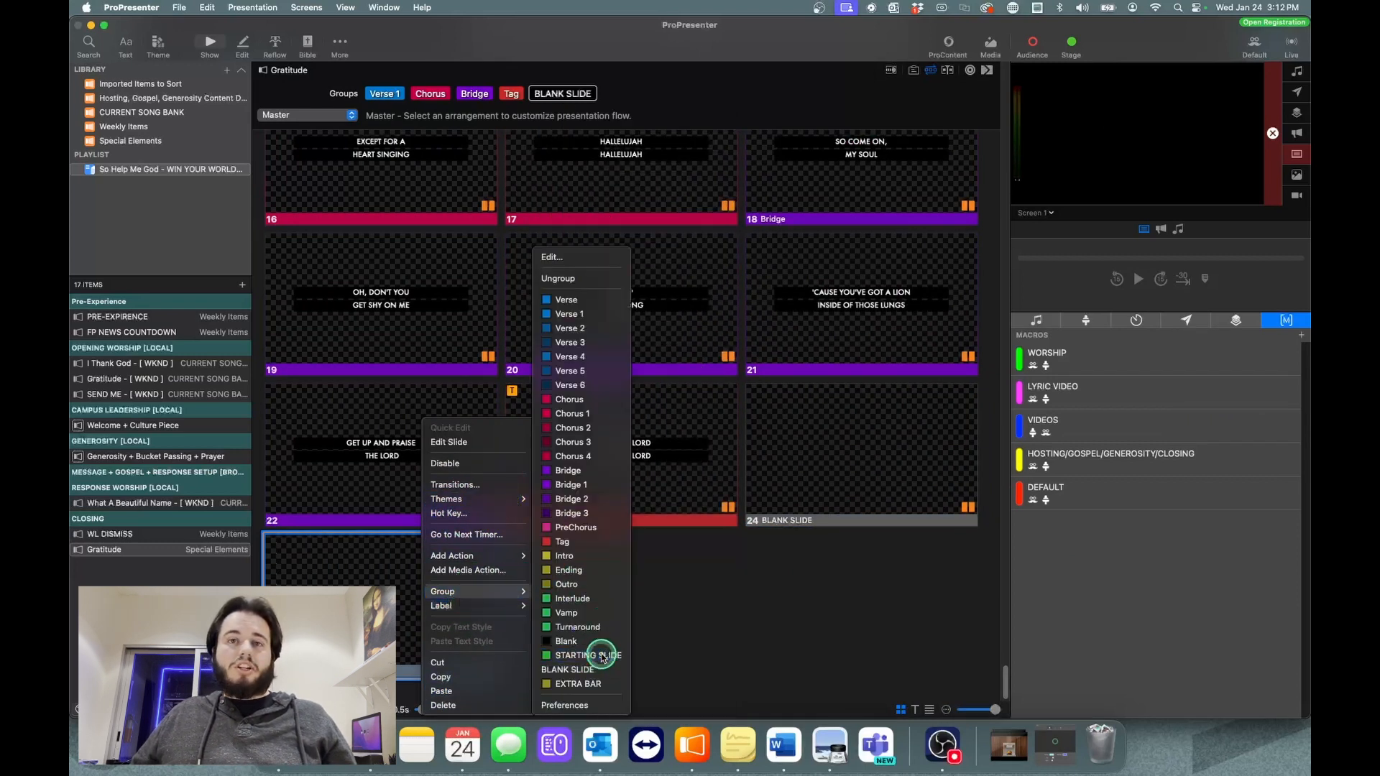
left_click(596, 651)
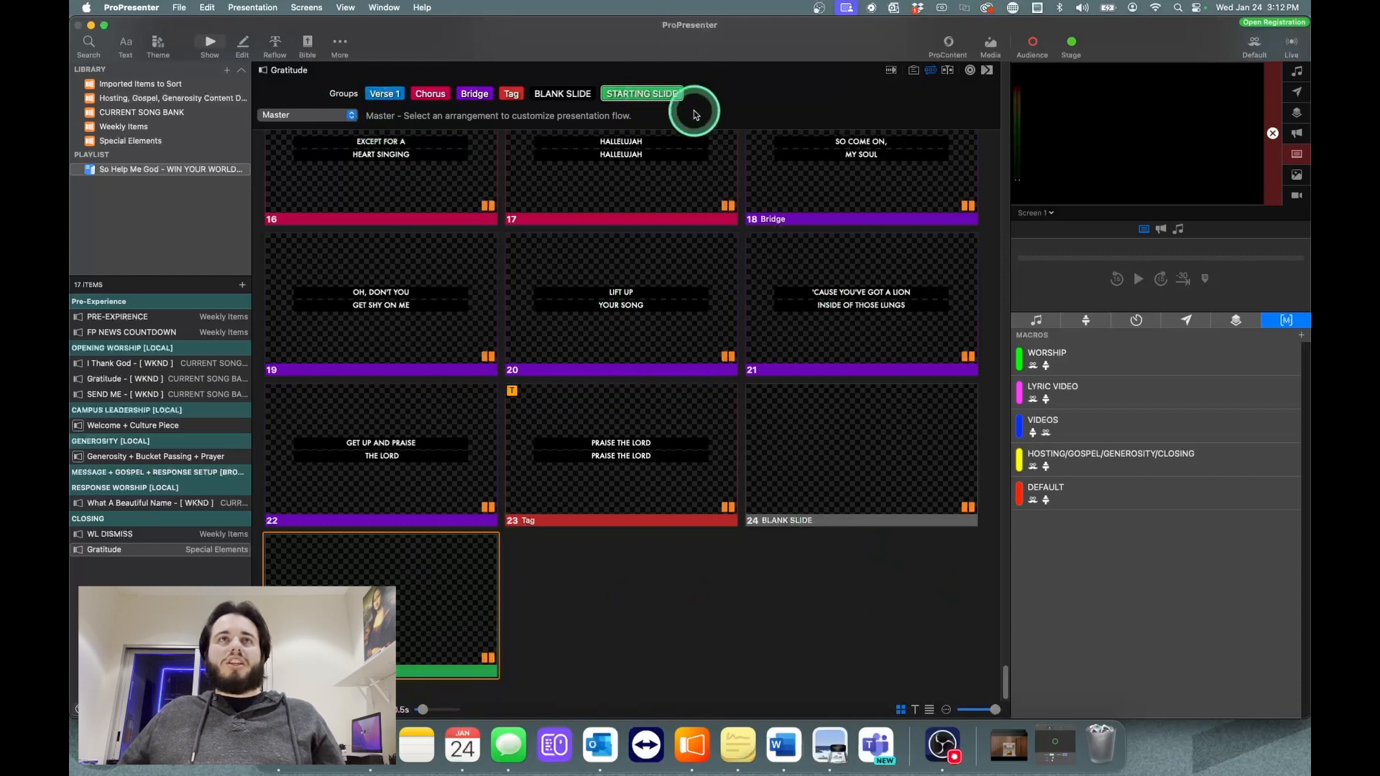
Step: Move the STARTING SLIDE group ahead of Verse 1 in the group order of "Gratitude"
scroll(683, 247, "up", 10)
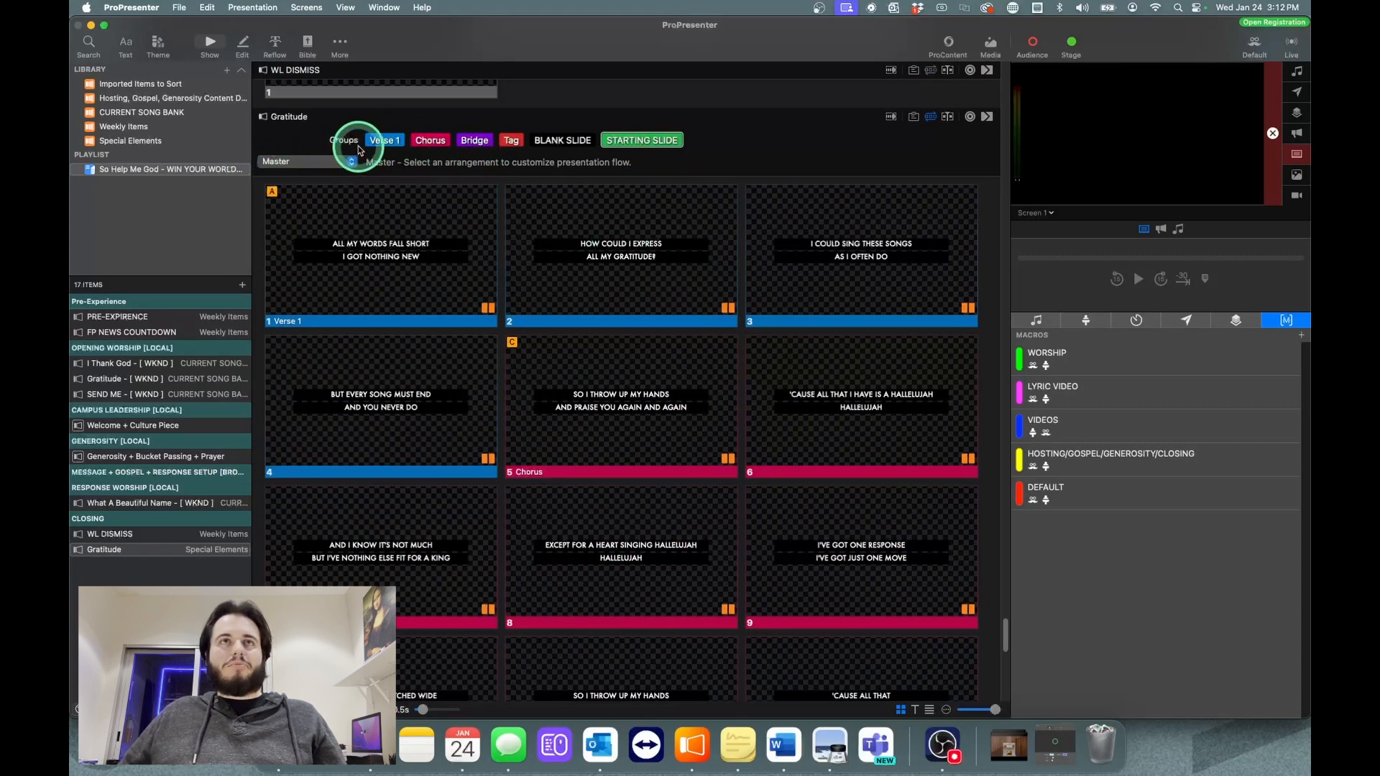
left_click_drag(551, 131, 381, 135)
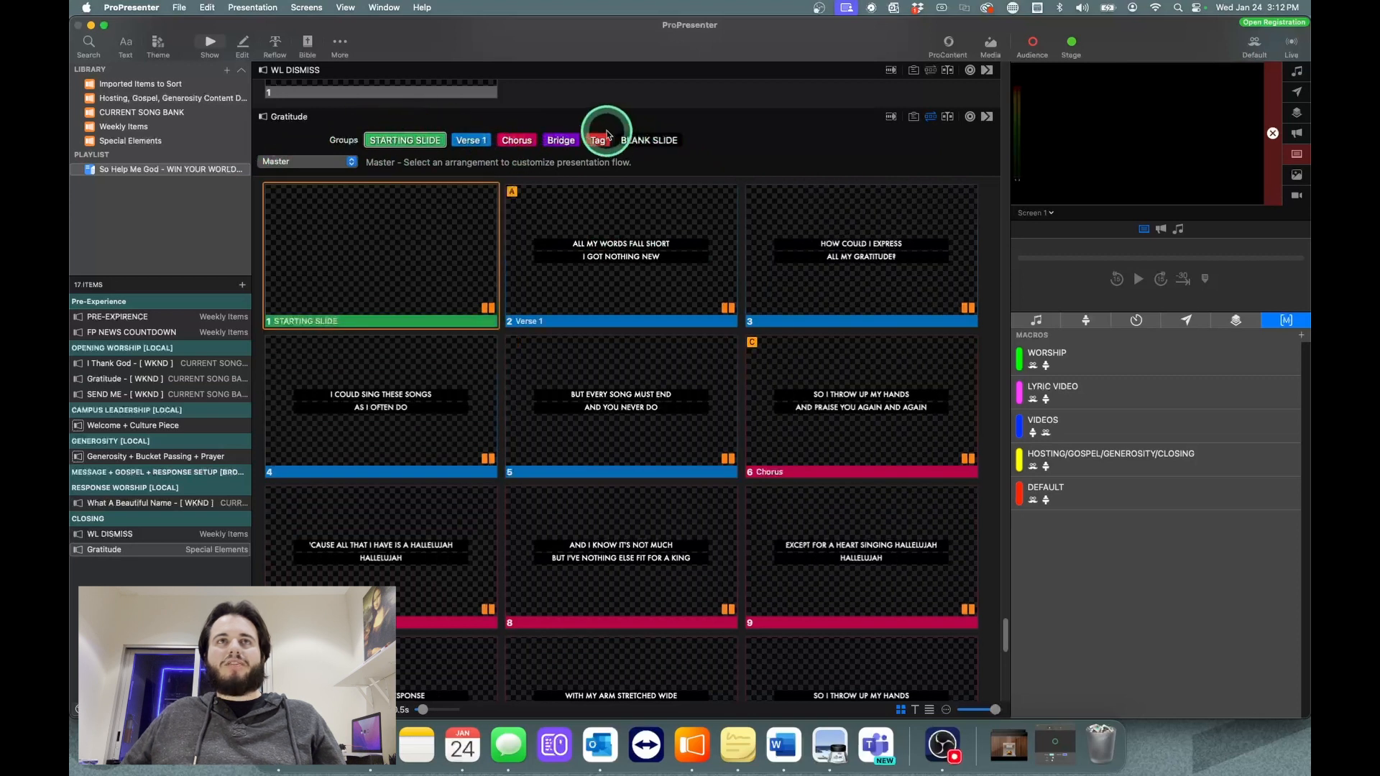
left_click_drag(494, 139, 368, 138)
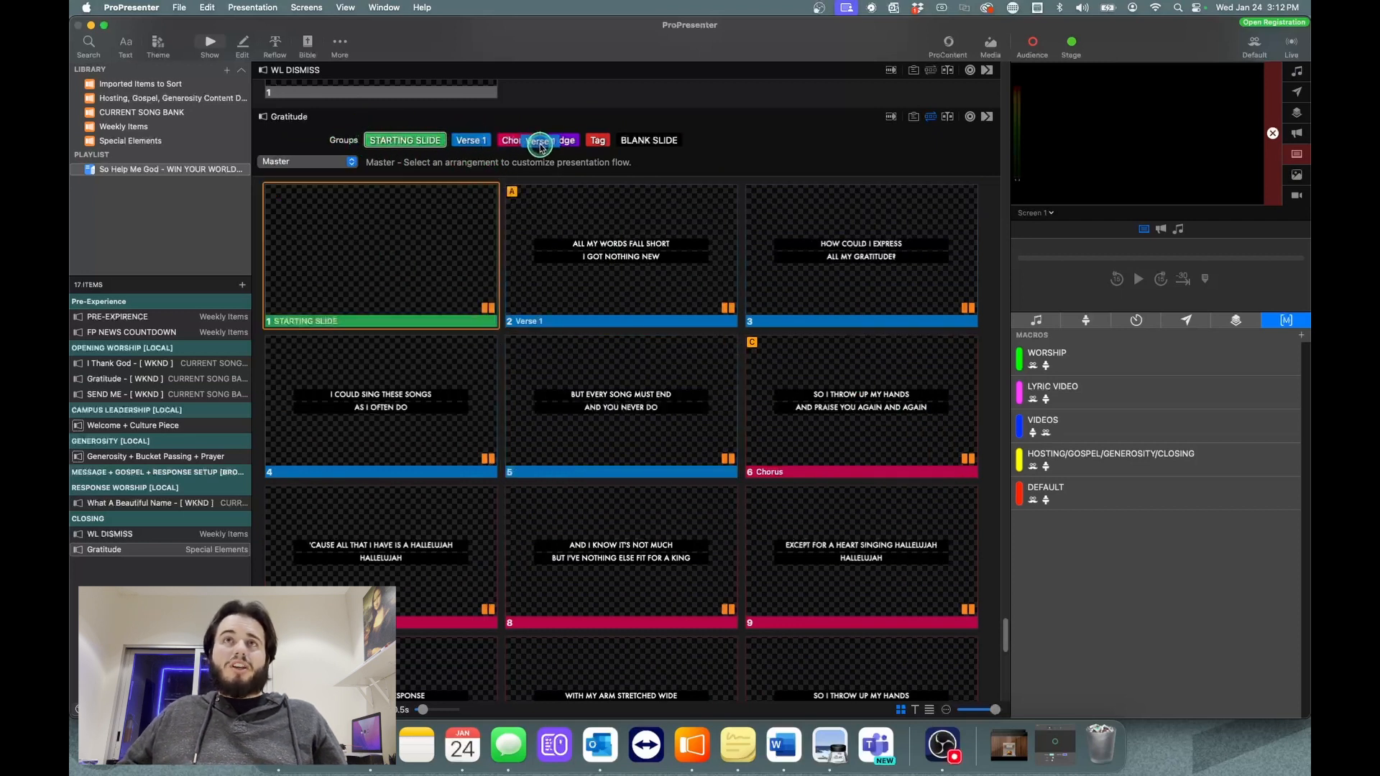
left_click_drag(540, 147, 469, 143)
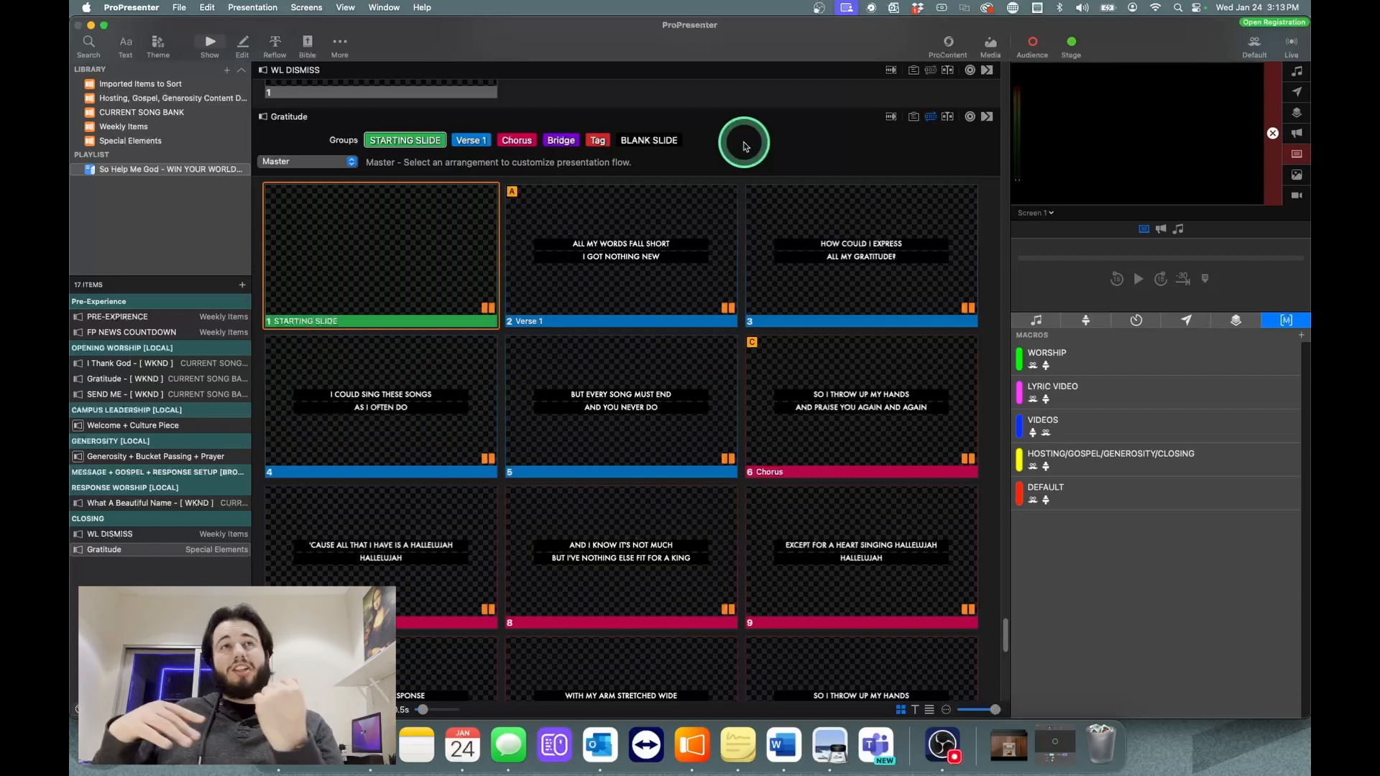
Step: Create a new arrangement named "WEEKEND" for the closing "Gratitude" song
left_click(308, 167)
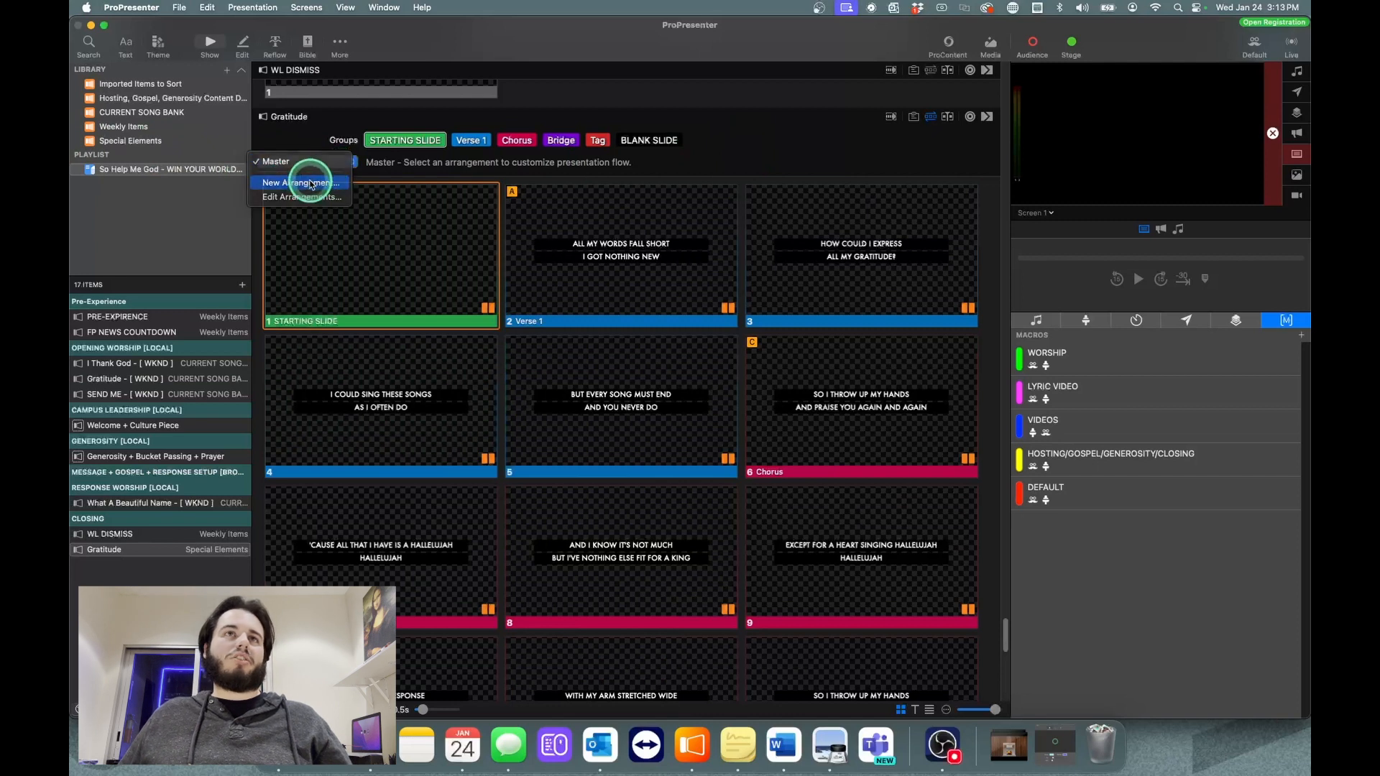
left_click(300, 180)
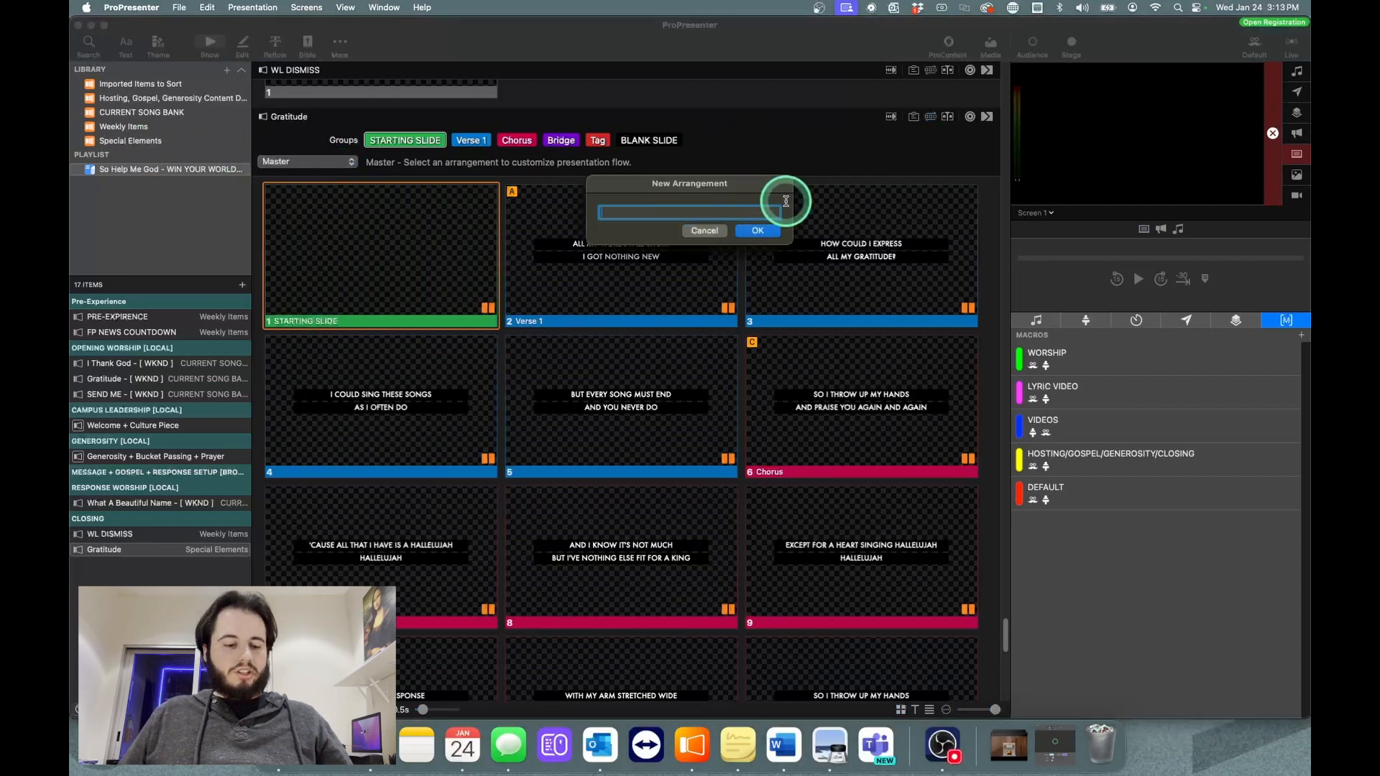
key("Caps_Lock")
type("WEEKEND")
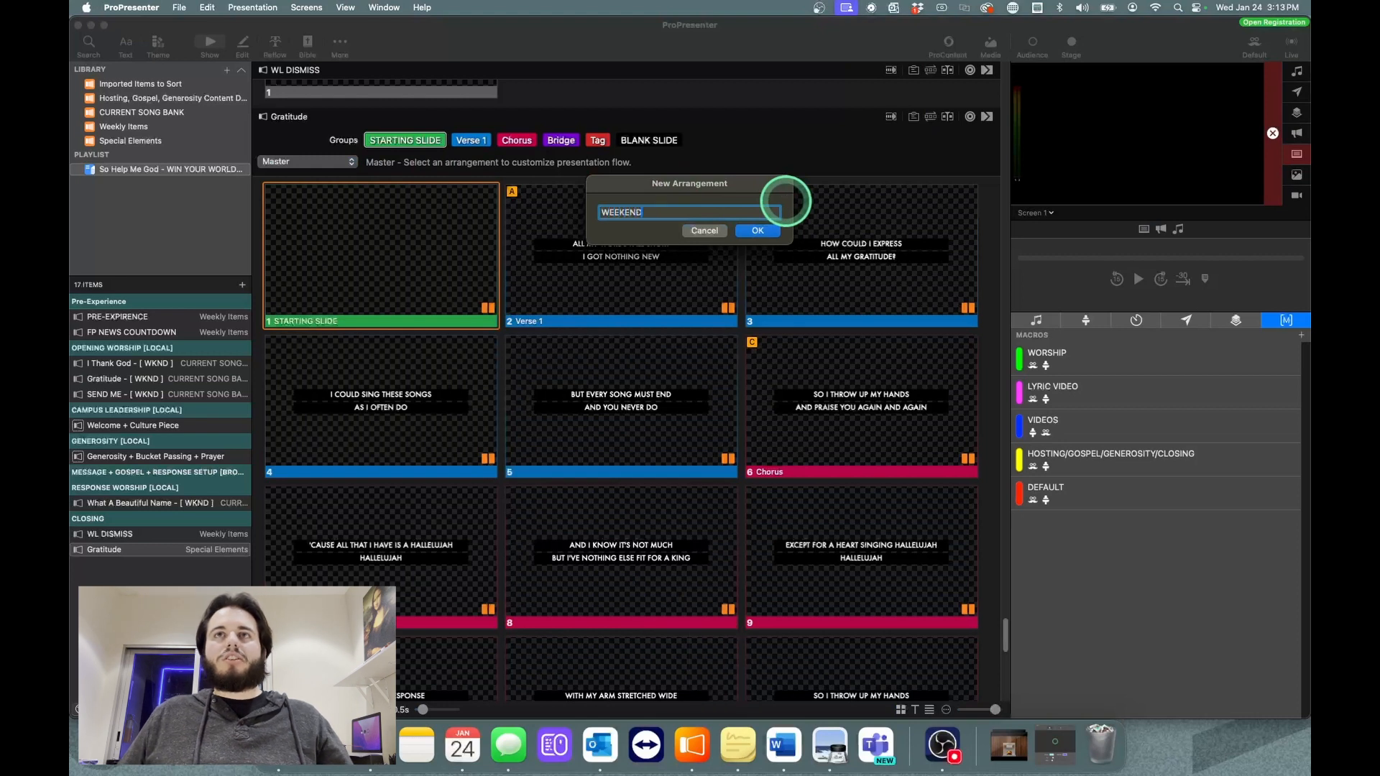
key("Return")
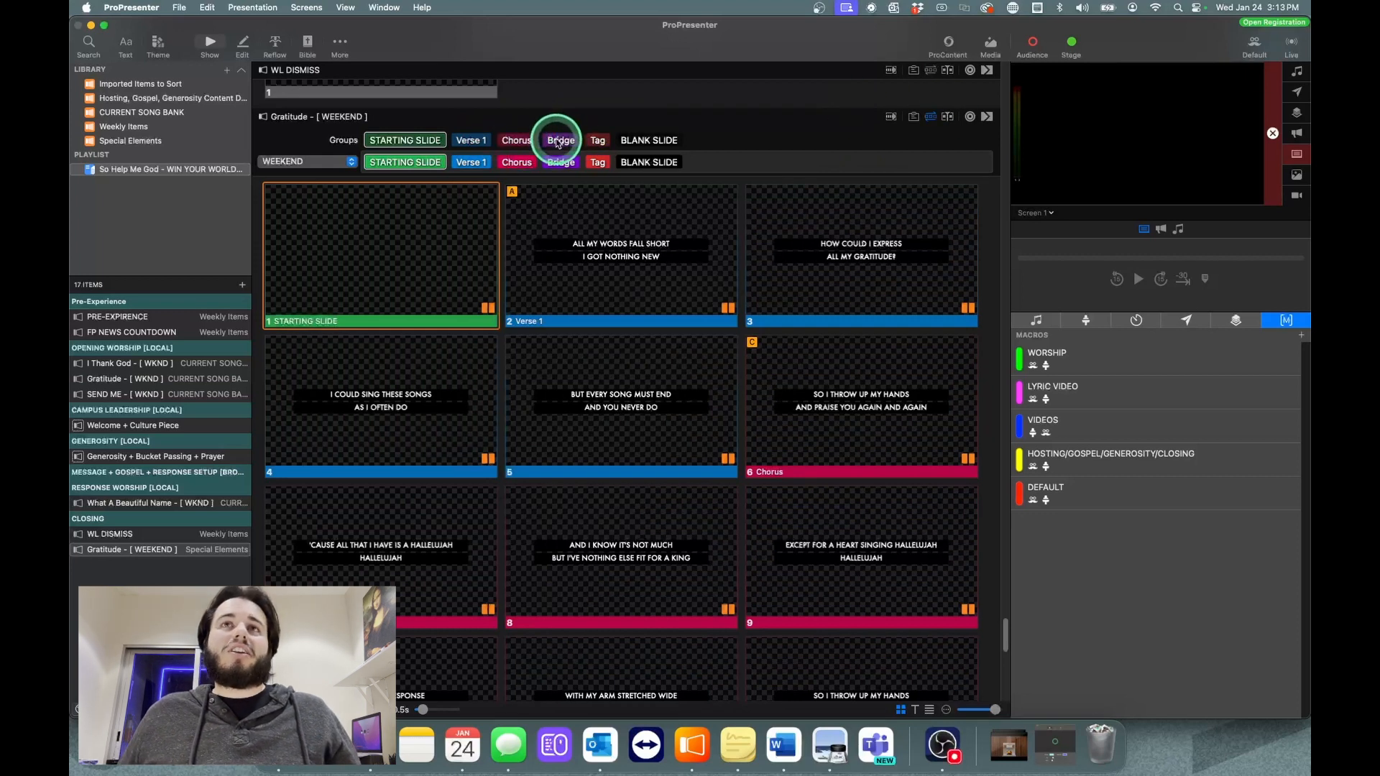
Step: Add two more Bridge groups after the first Bridge in the WEEKEND arrangement and review the repeated slides
left_click_drag(569, 142, 620, 163)
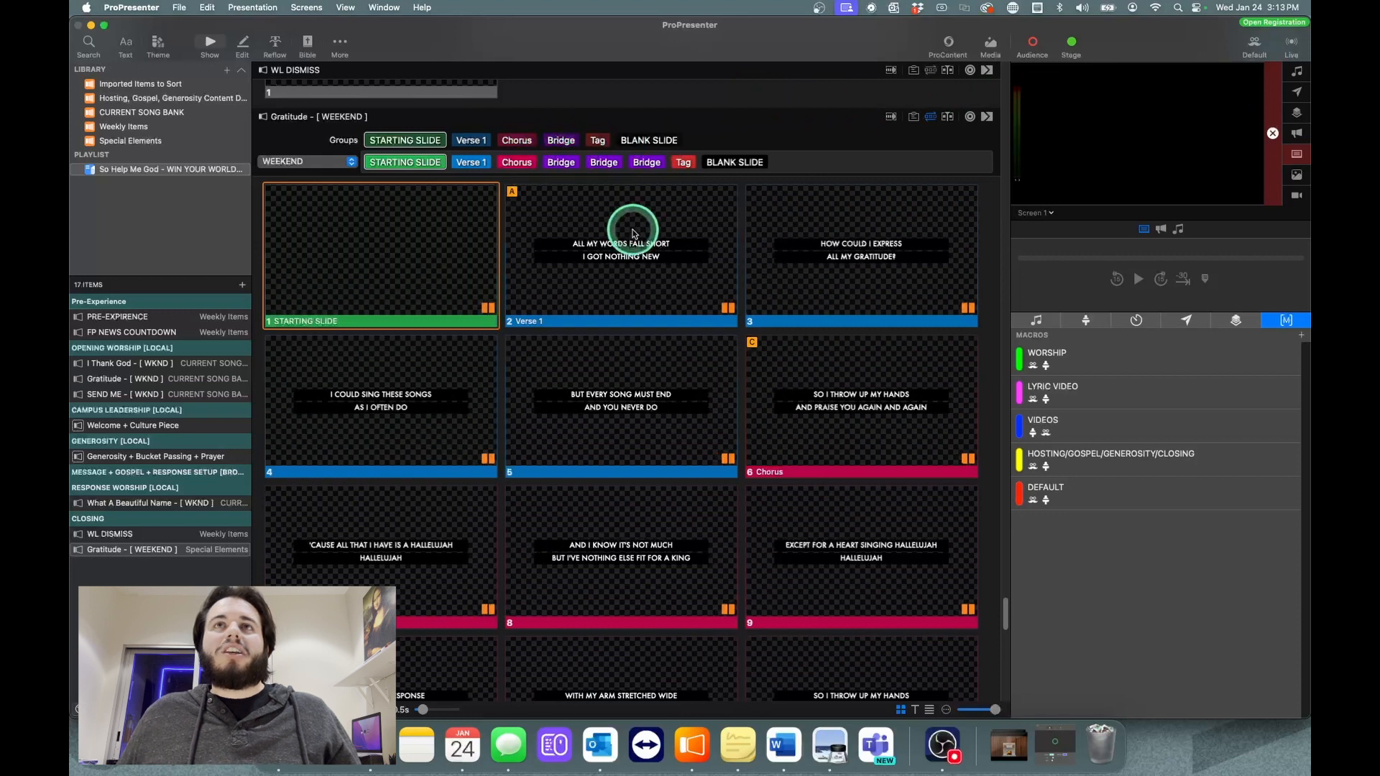
scroll(739, 268, "down", 10)
scroll(748, 284, "down", 5)
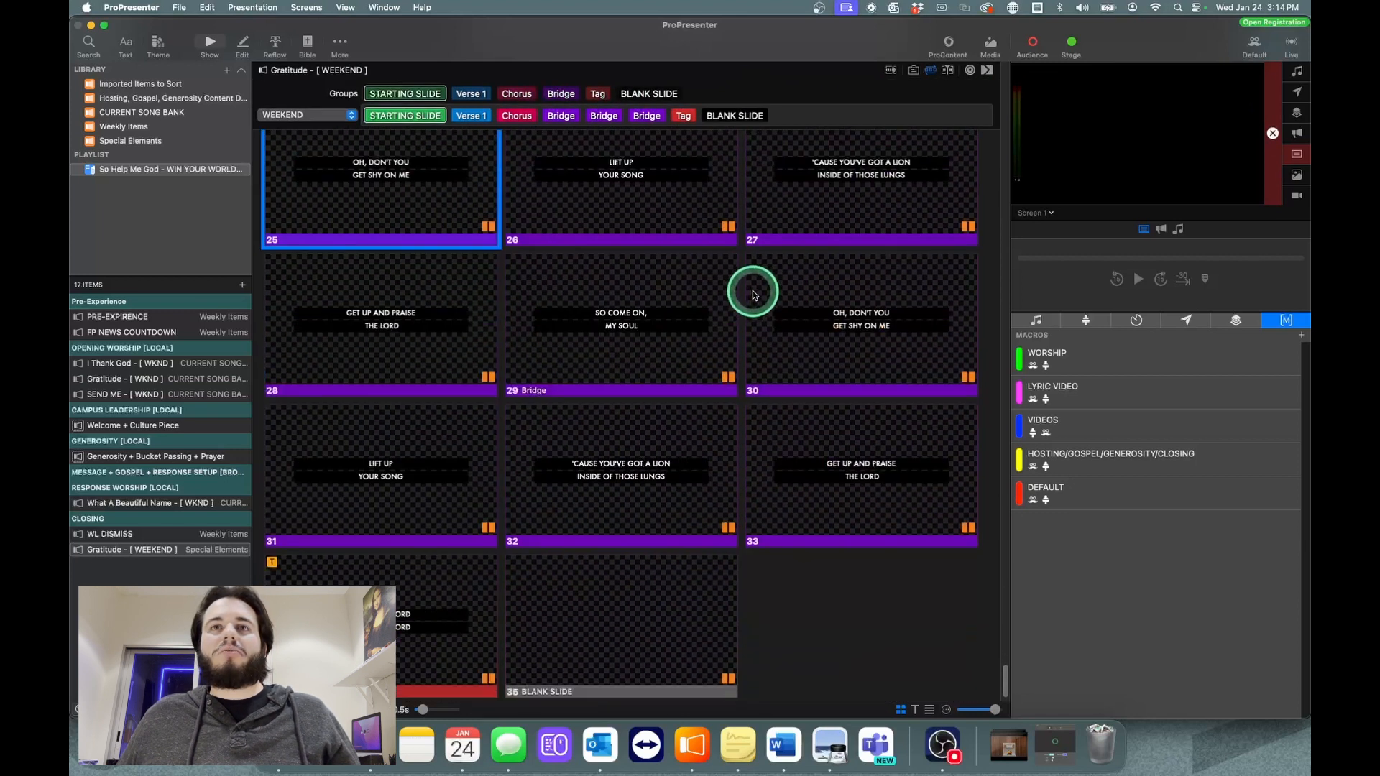
scroll(753, 296, "up", 5)
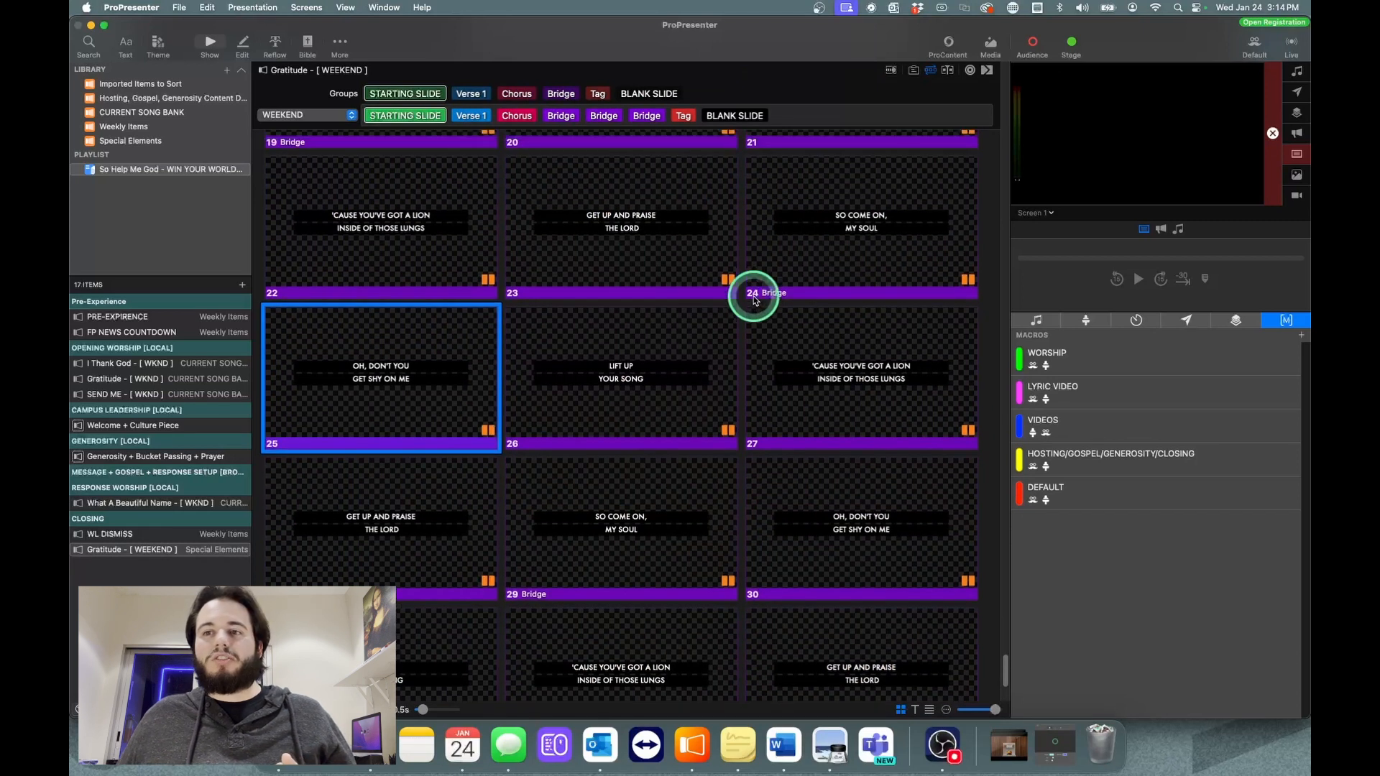
scroll(754, 300, "up", 1)
scroll(753, 295, "up", 5)
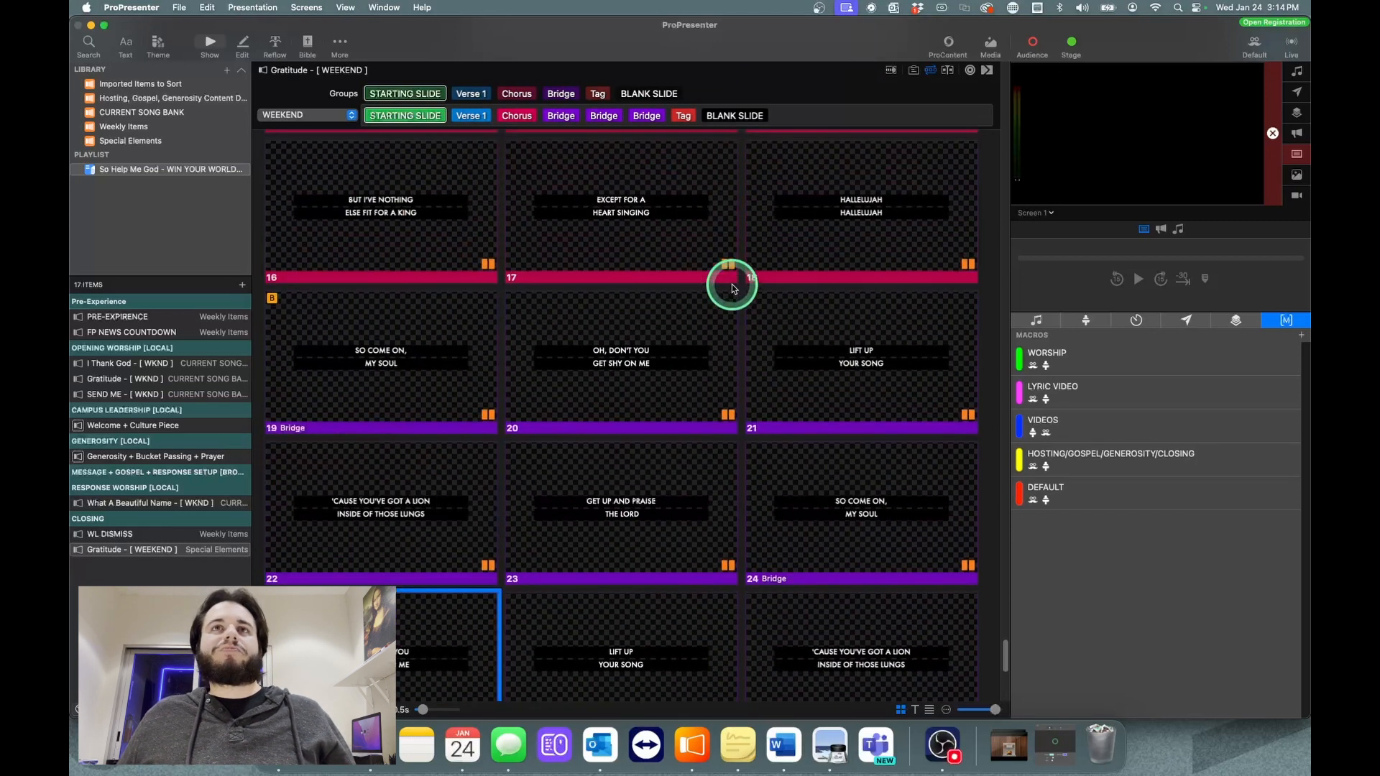
scroll(732, 284, "up", 6)
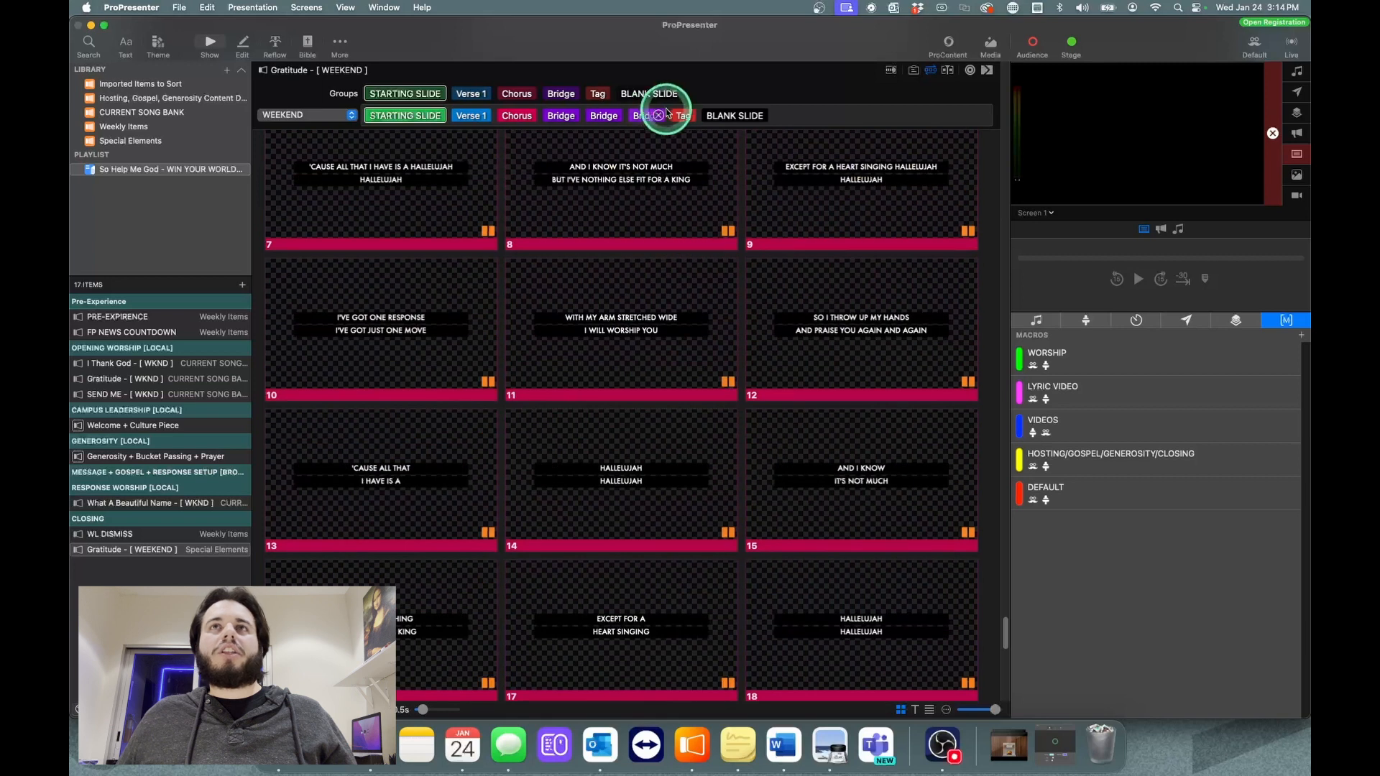
Step: Insert a Chorus group between Tag and BLANK SLIDE in the WEEKEND arrangement and review the slides through the end
left_click_drag(514, 94, 706, 115)
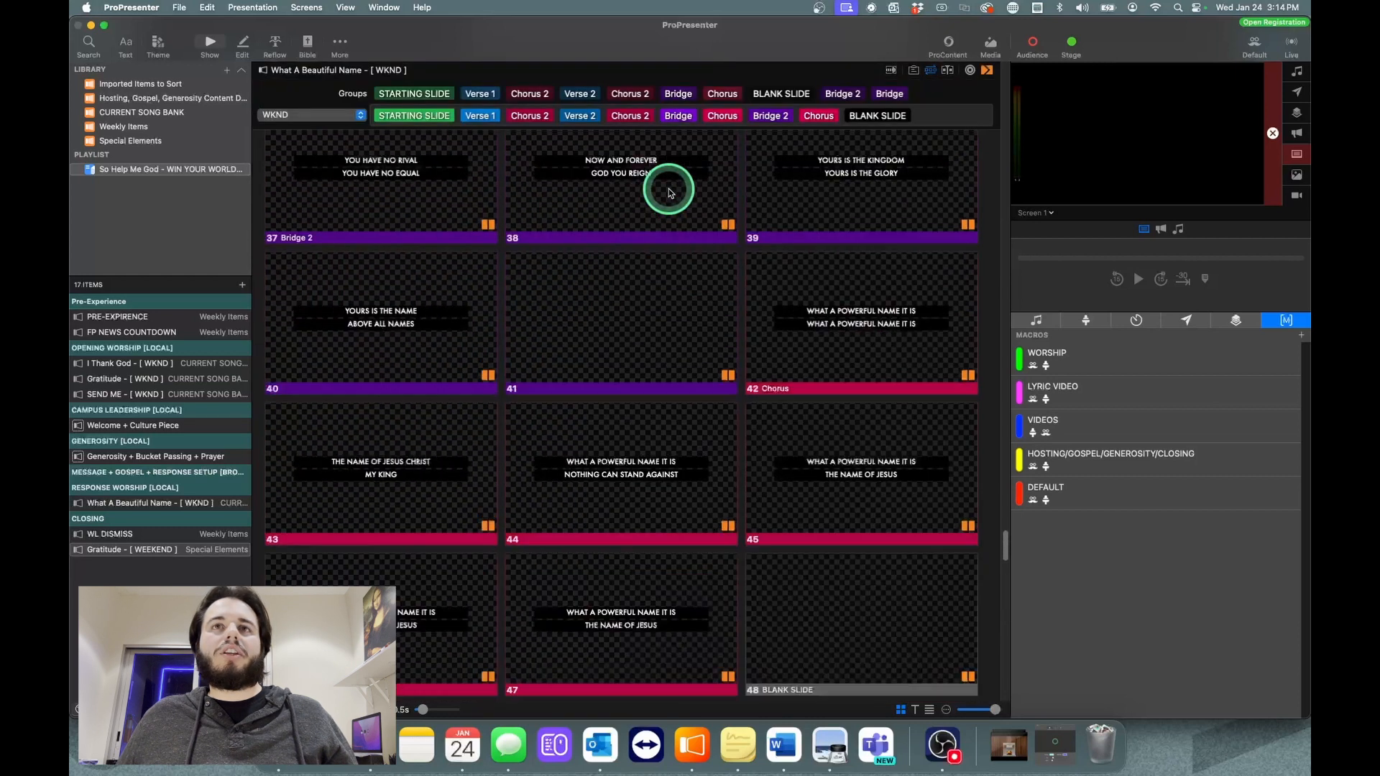
scroll(669, 193, "down", 15)
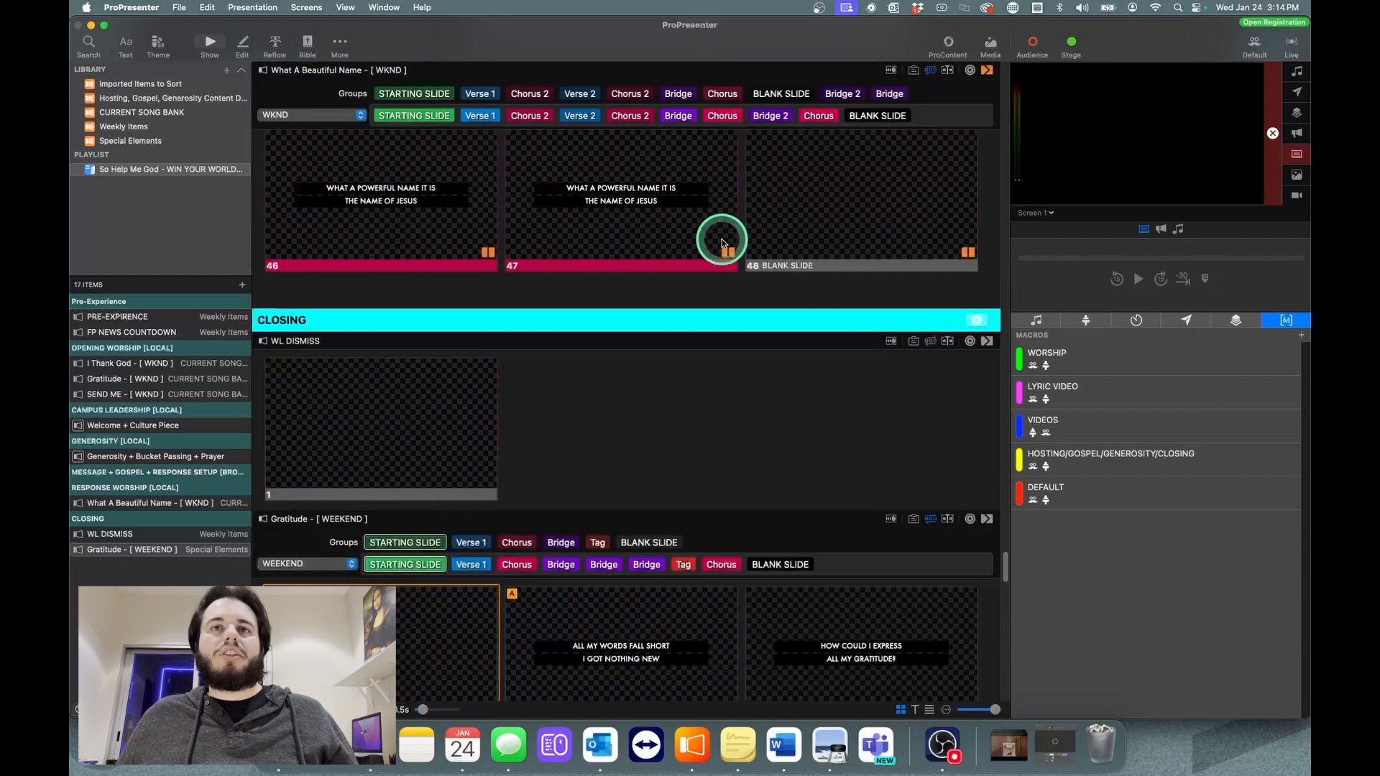
scroll(724, 240, "down", 5)
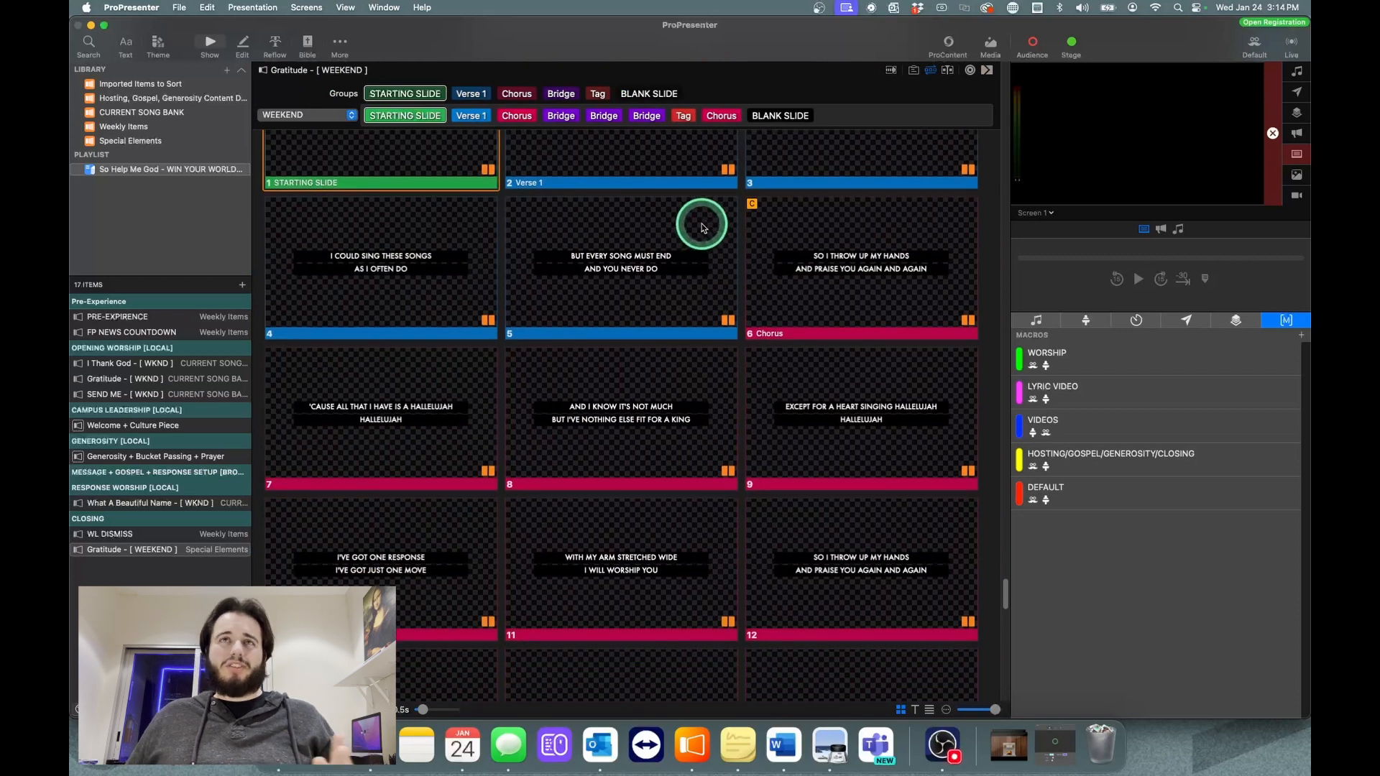
scroll(703, 228, "down", 2)
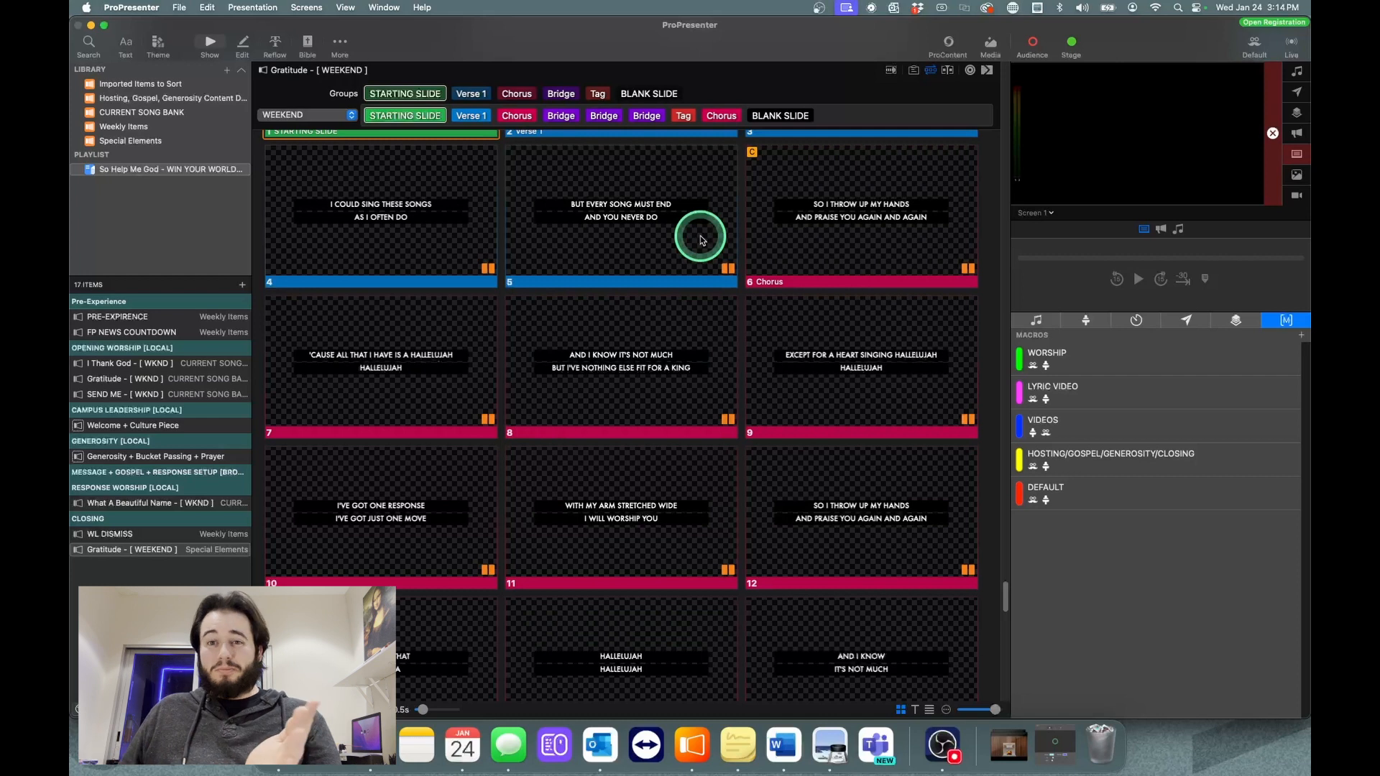
scroll(753, 447, "down", 8)
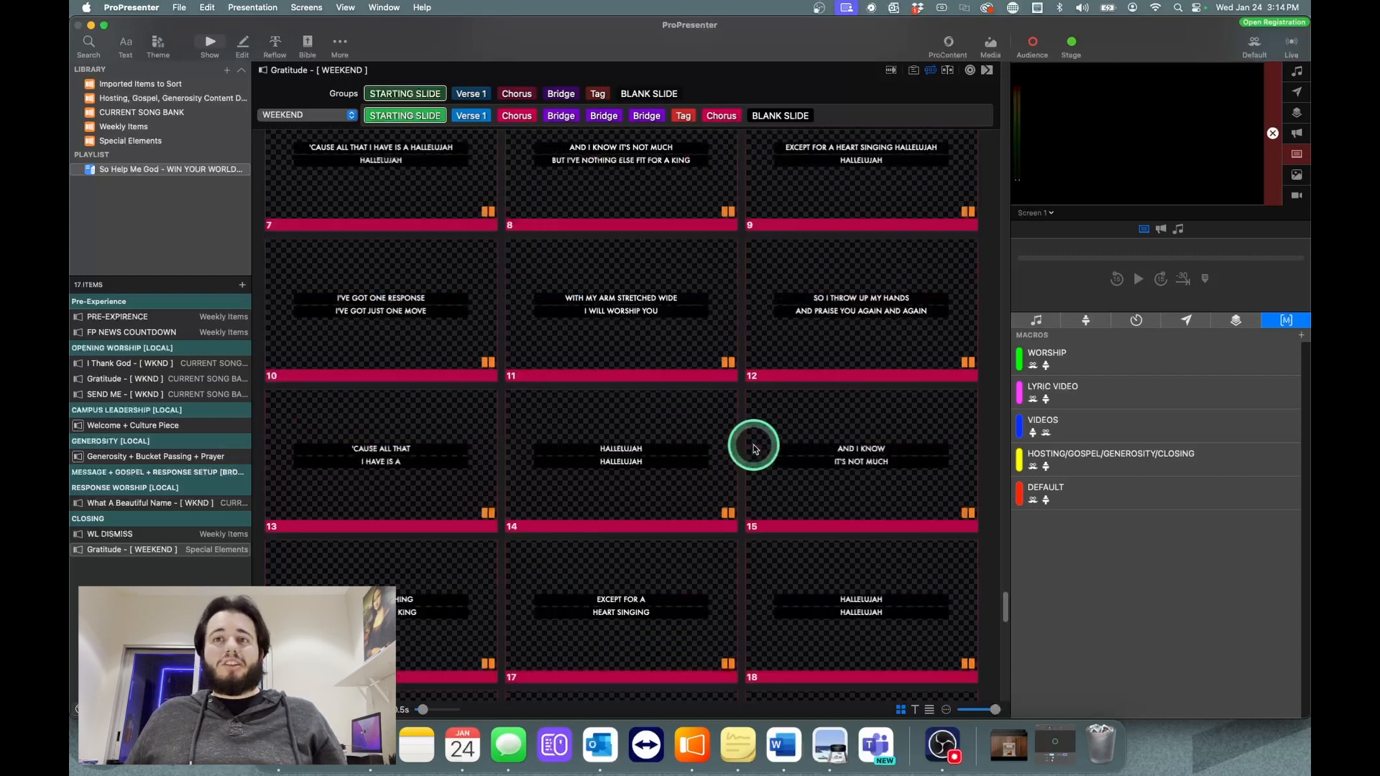
scroll(753, 447, "down", 20)
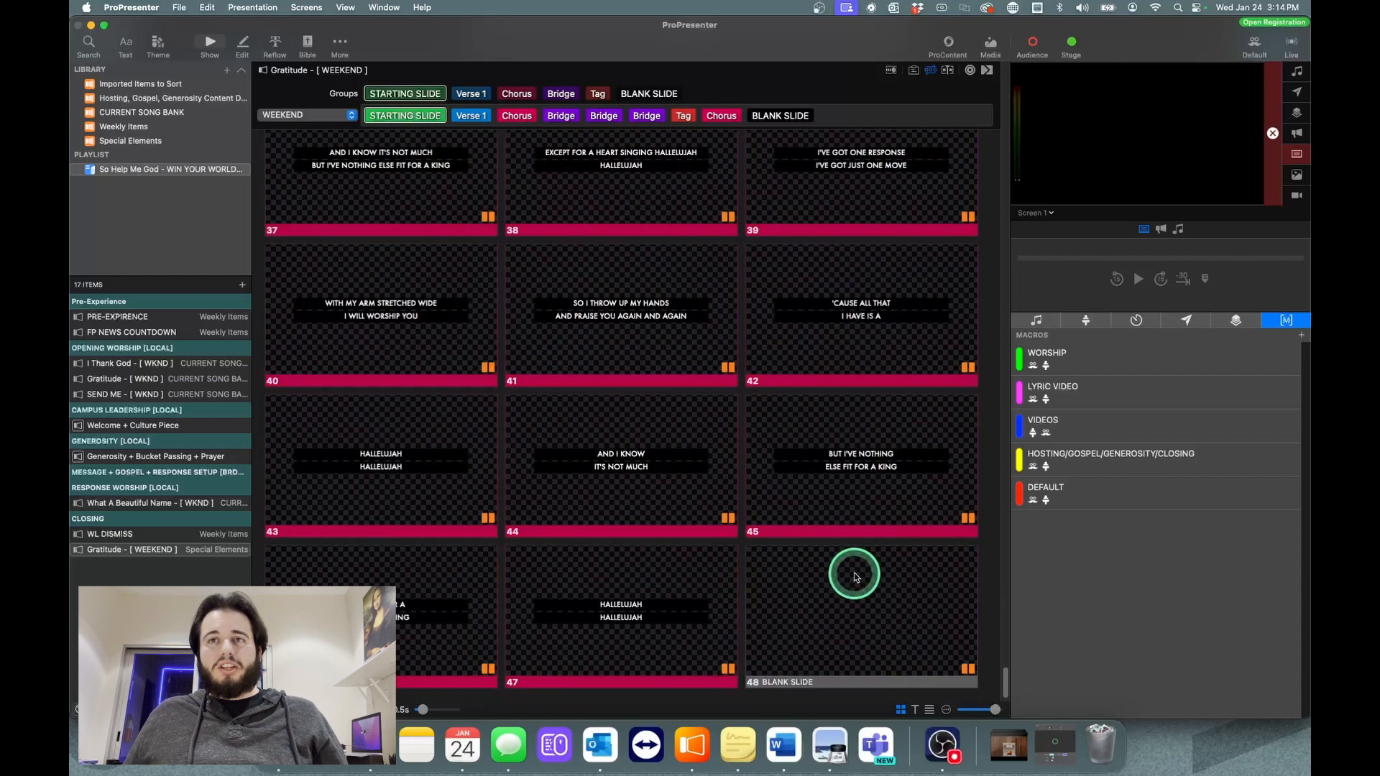
scroll(855, 575, "down", 1)
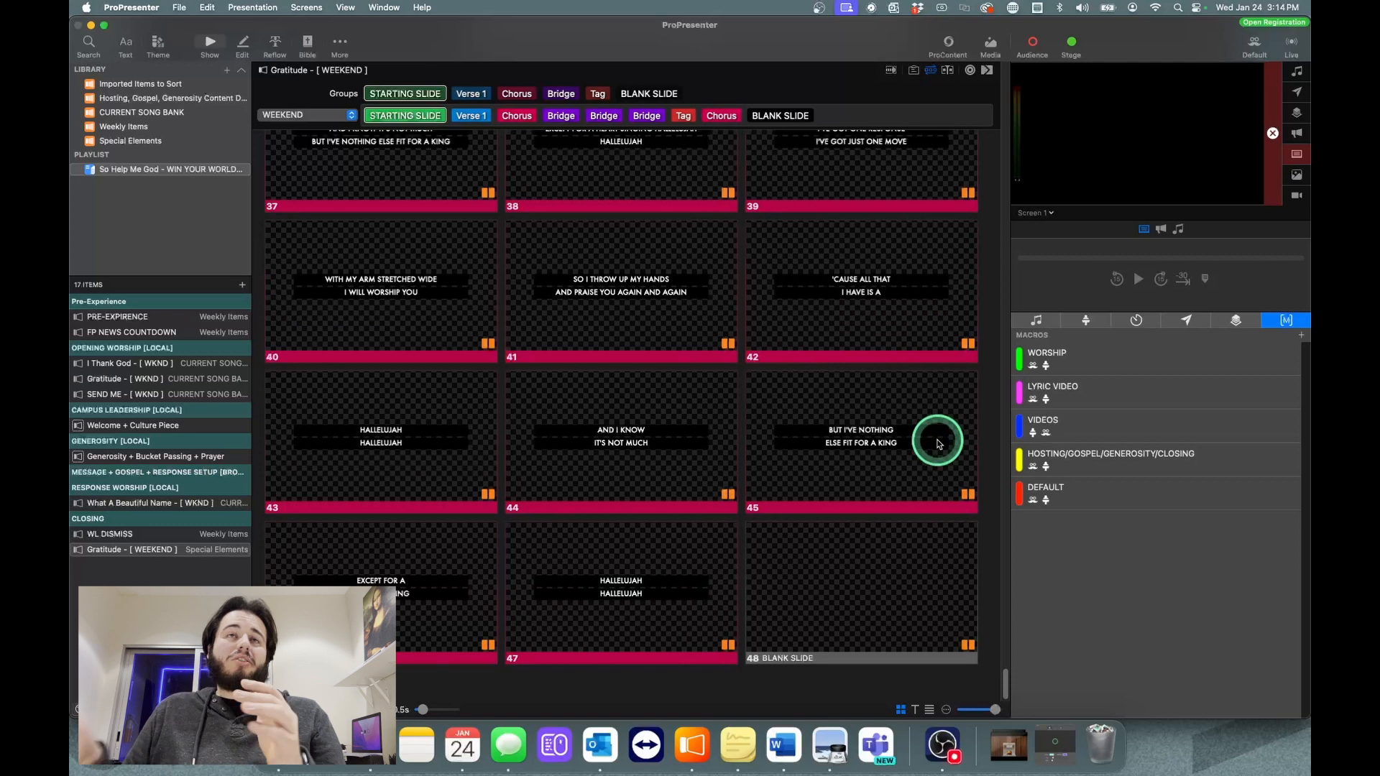
Step: Switch "Gratitude" to the Master arrangement to compare its slides, and return to WEEKEND
left_click(344, 115)
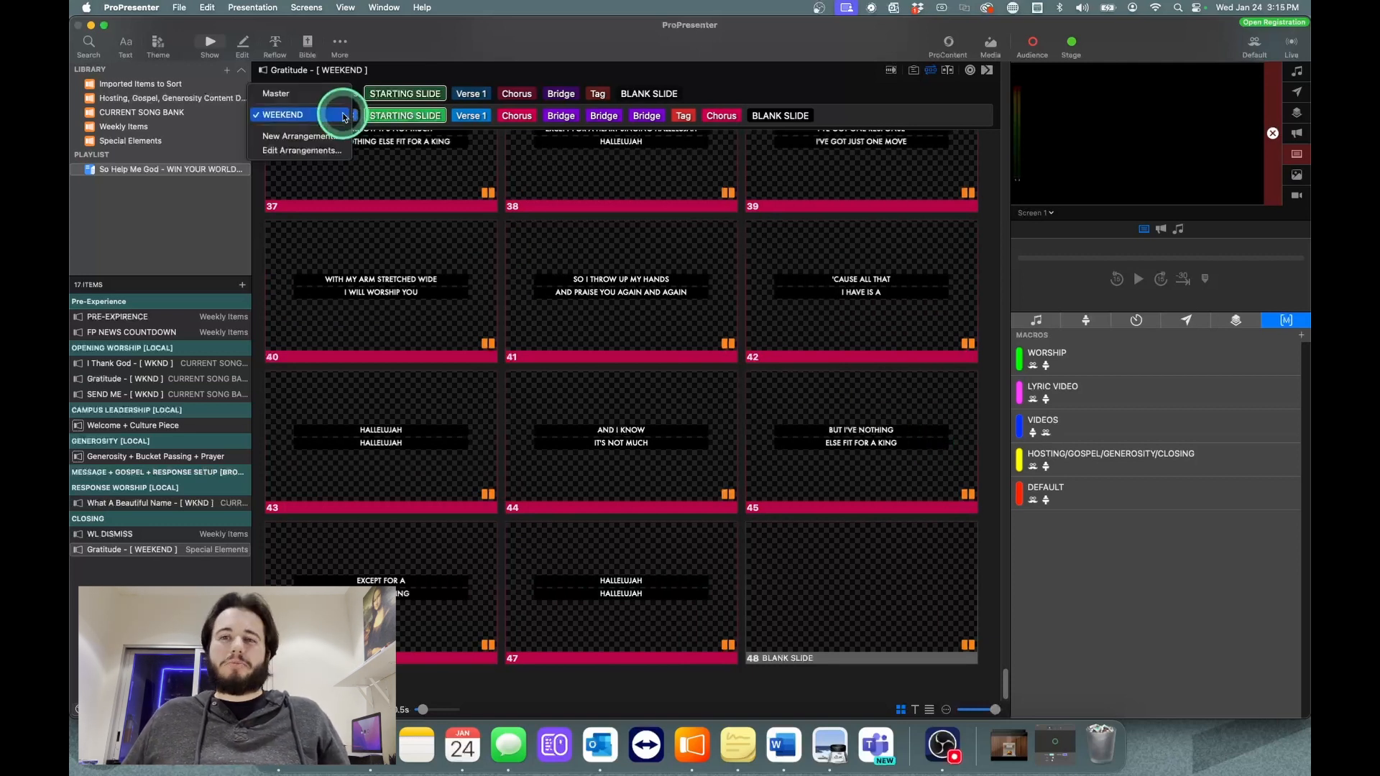
left_click(352, 118)
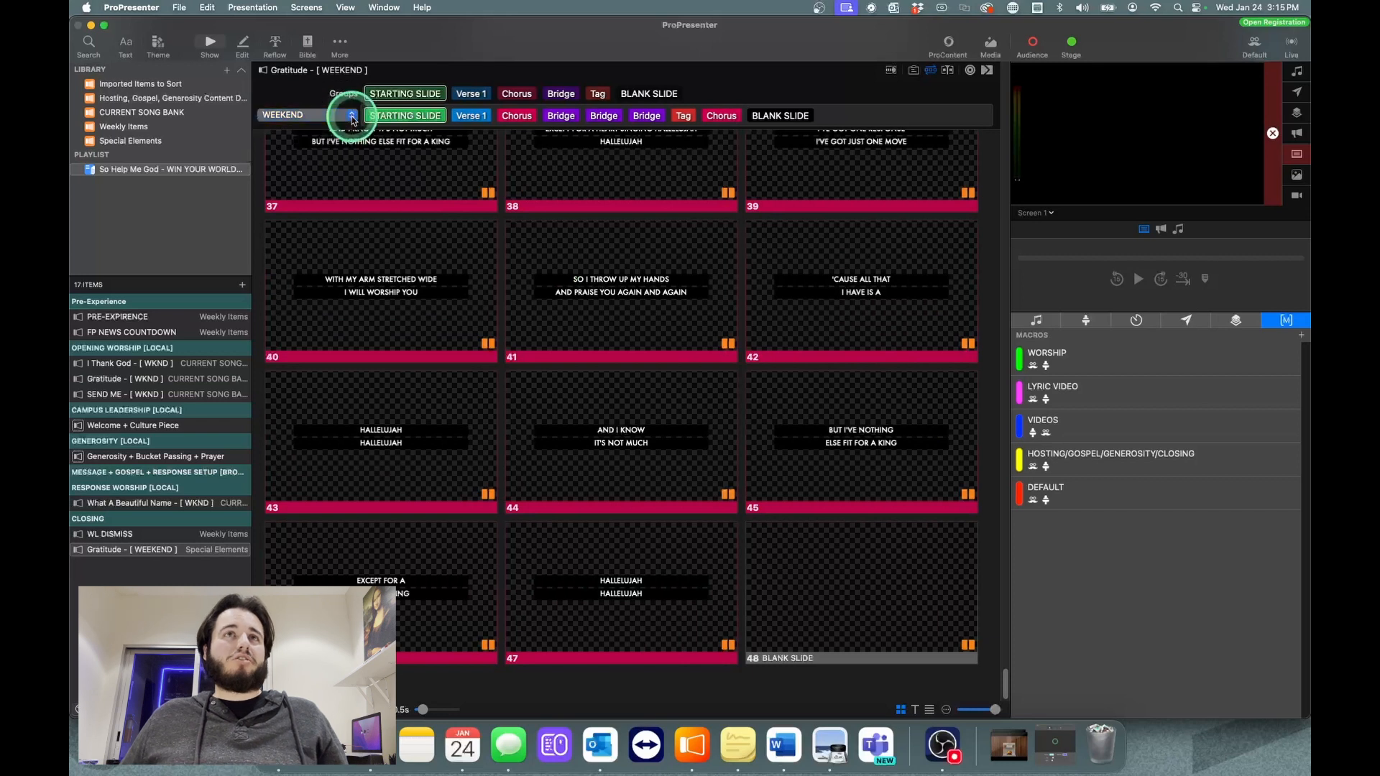
left_click(316, 114)
left_click(313, 99)
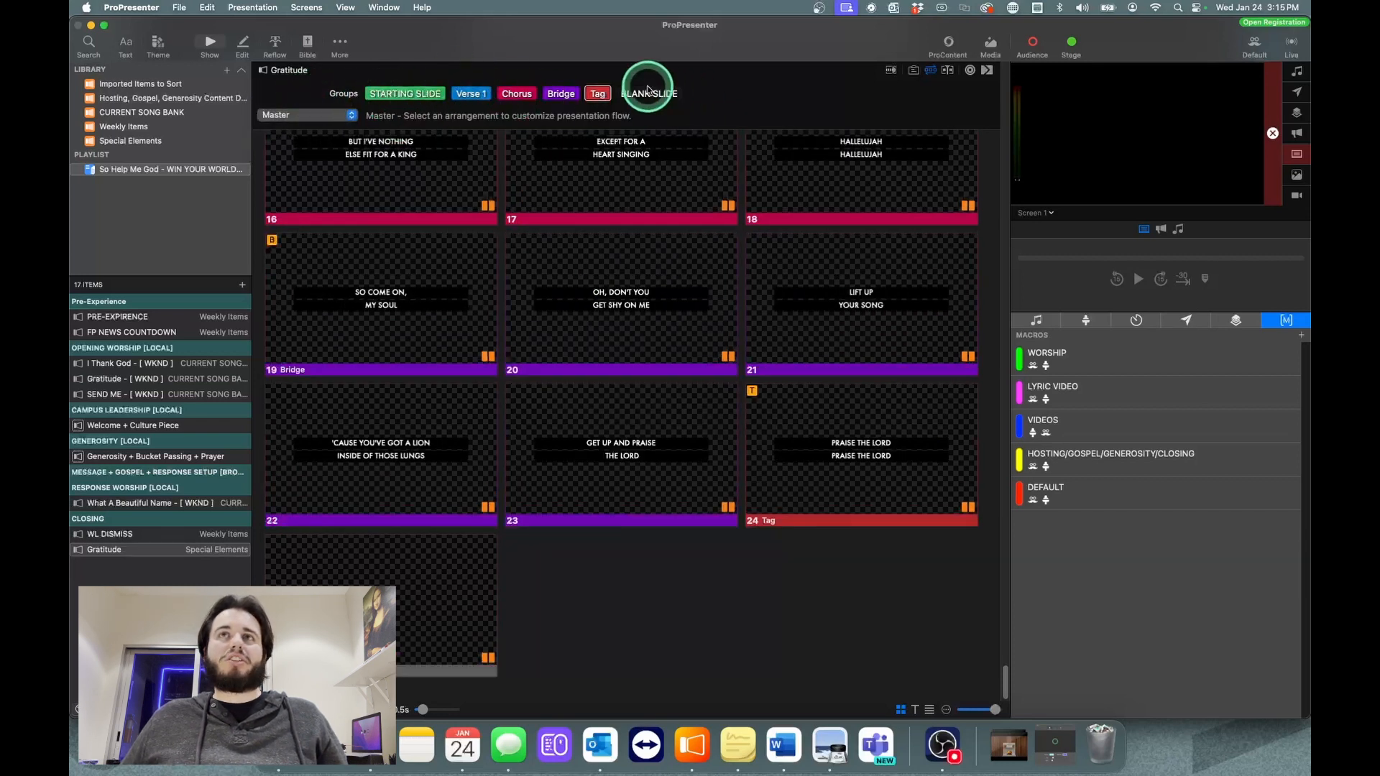
left_click(312, 112)
left_click(311, 134)
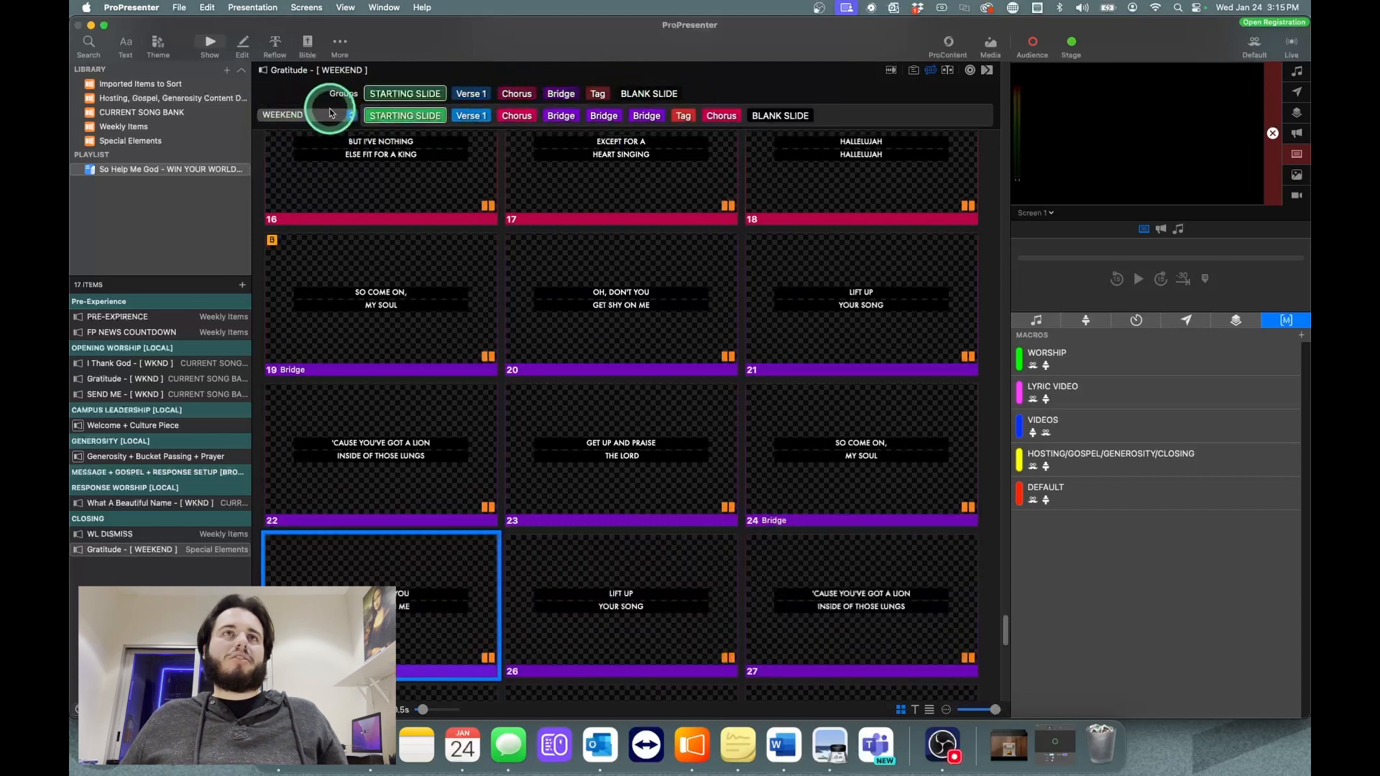
Step: Create another arrangement of "Gratitude" named "12.05.23"
left_click(311, 115)
left_click(310, 136)
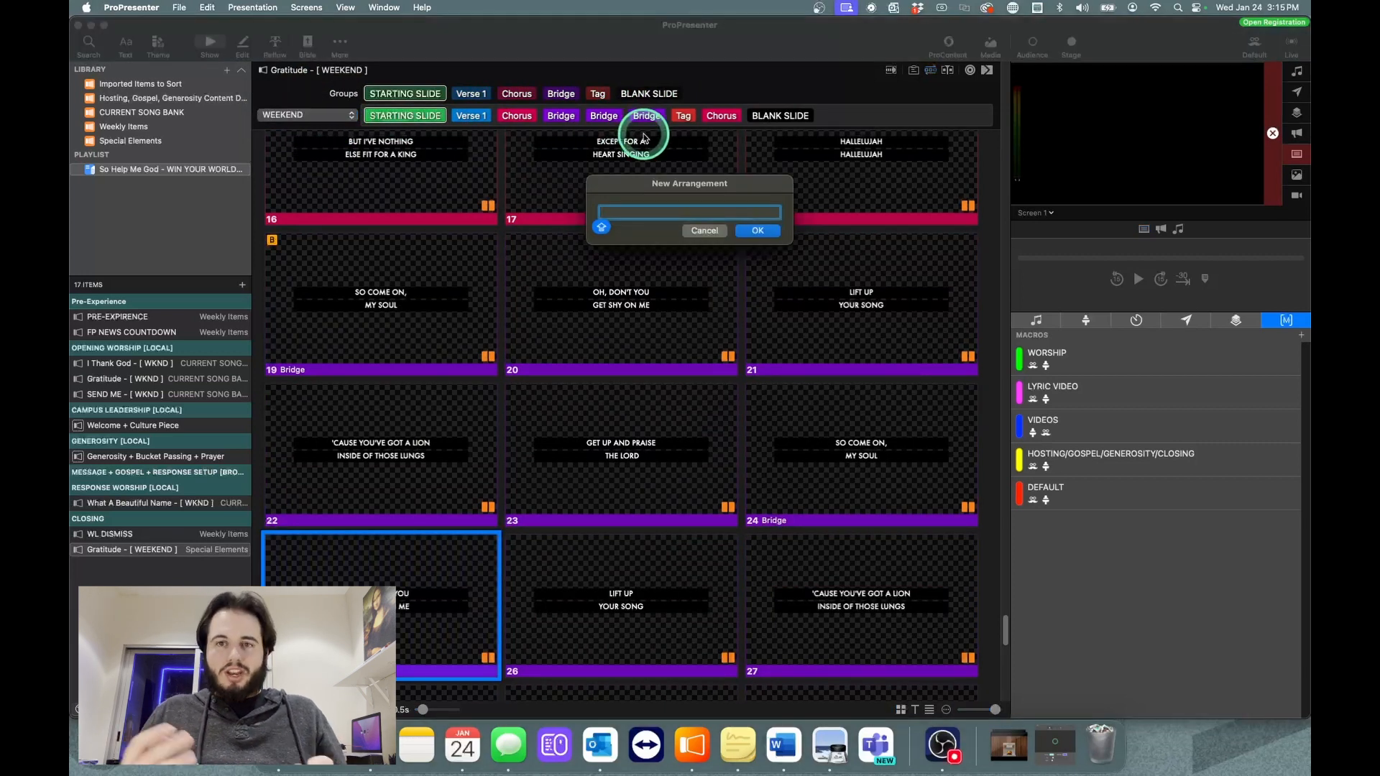
type("24")
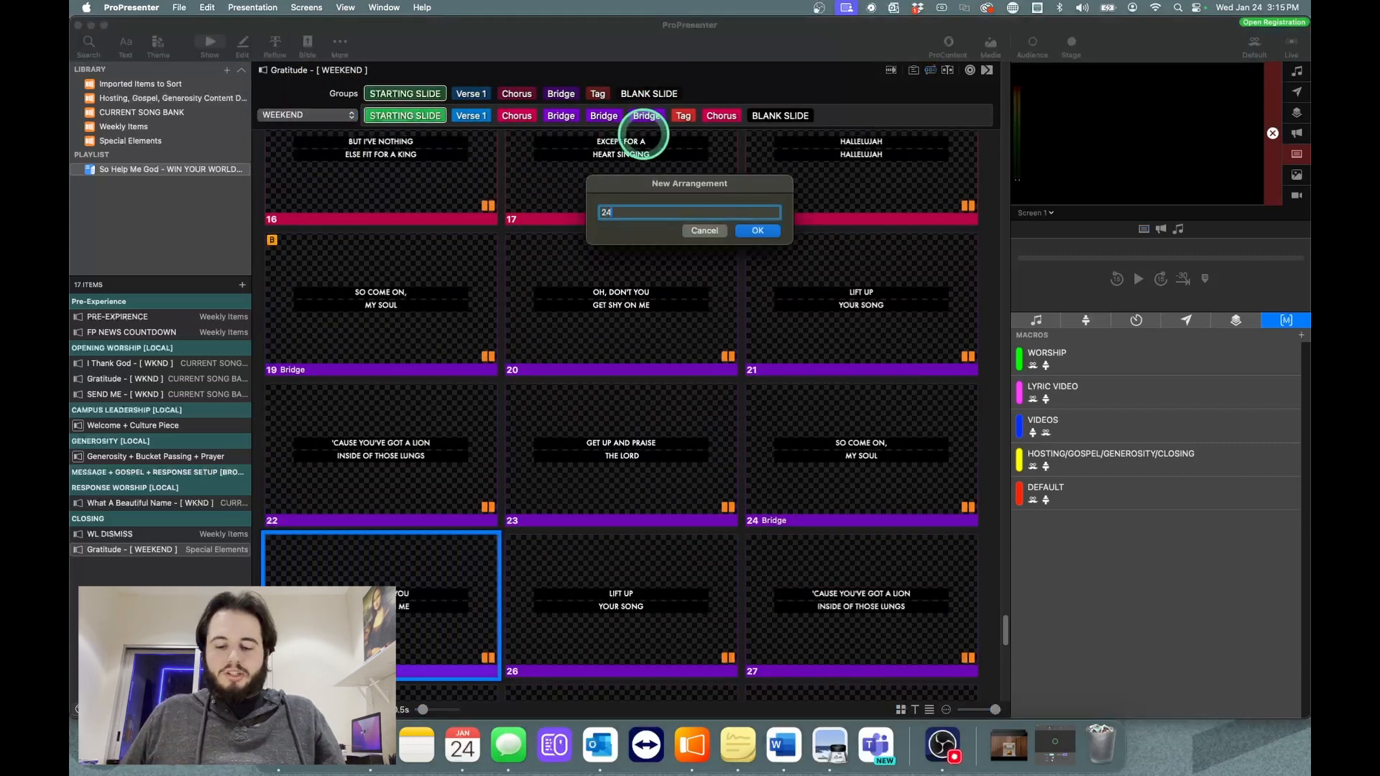
key("BackSpace")
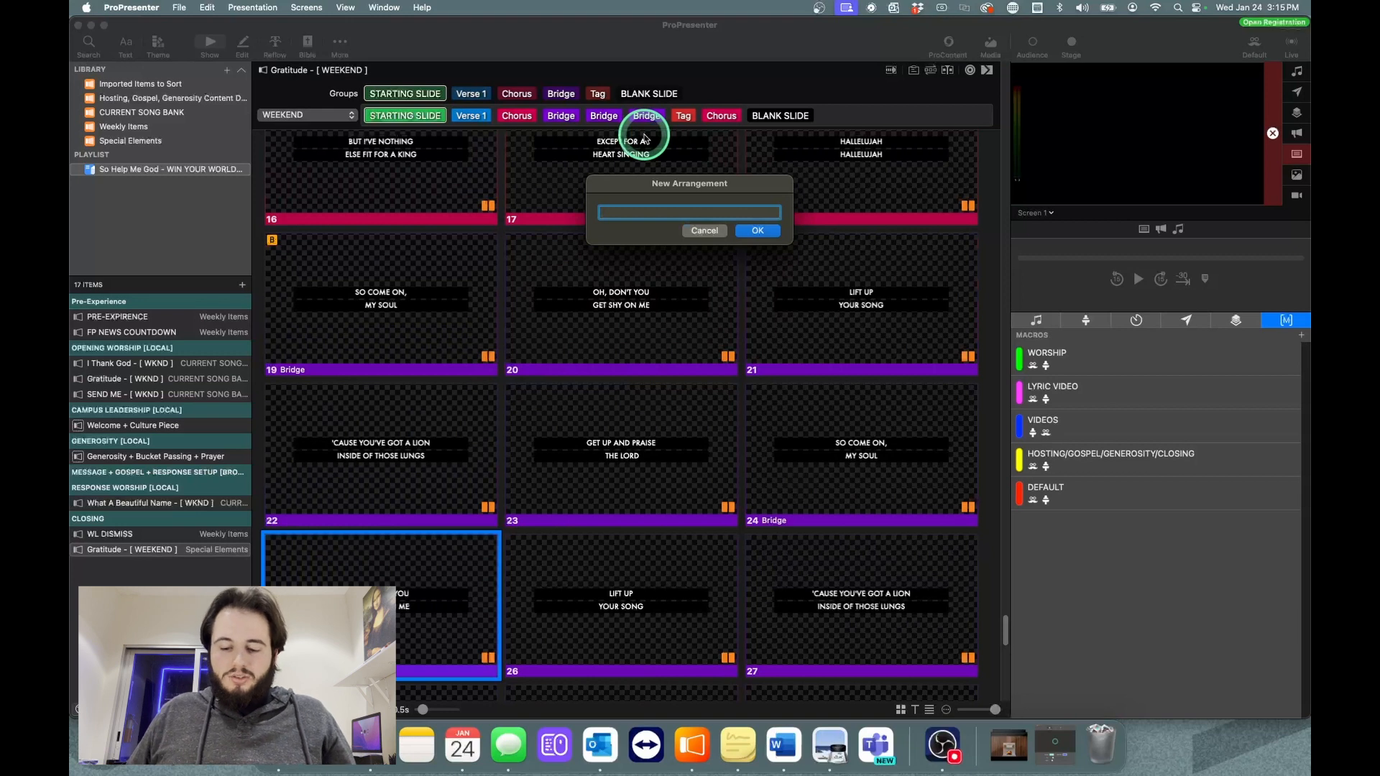
type("12.05.")
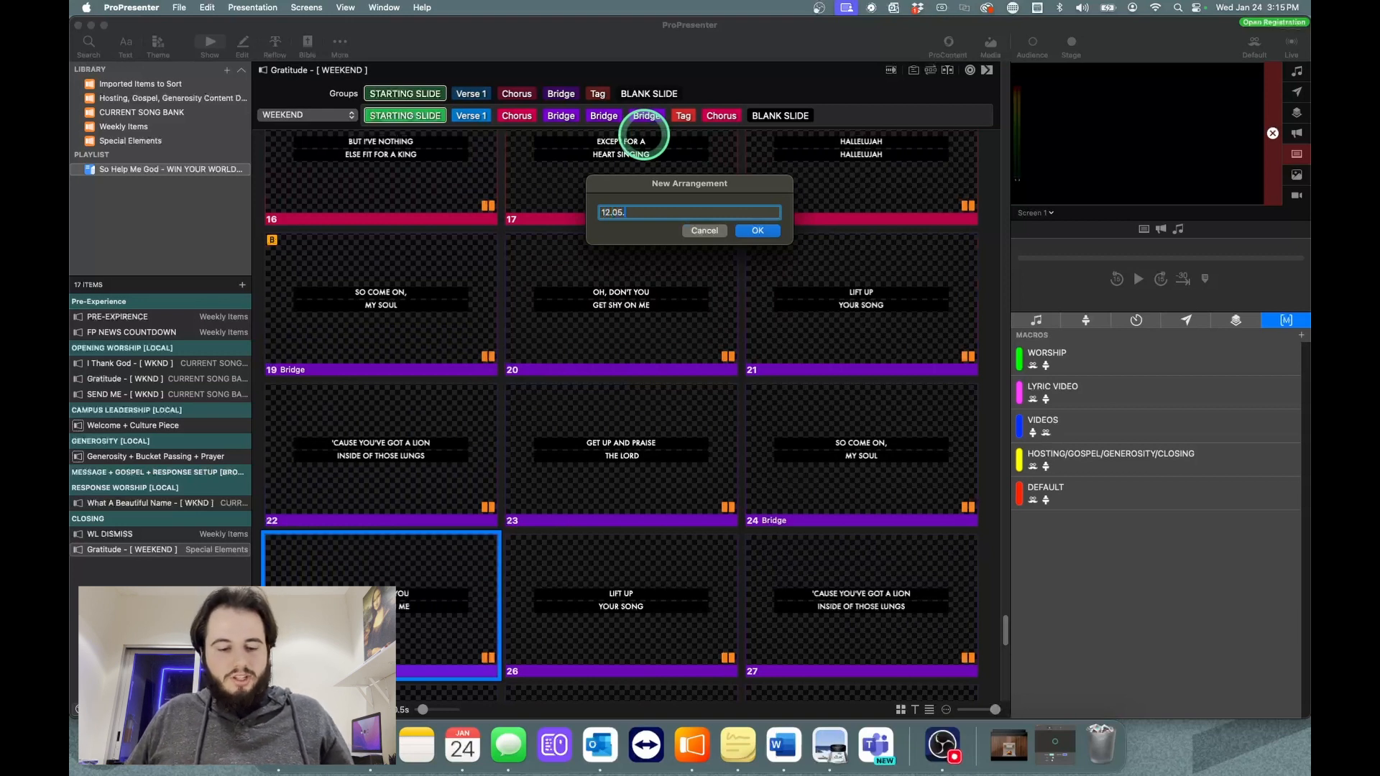
type("23")
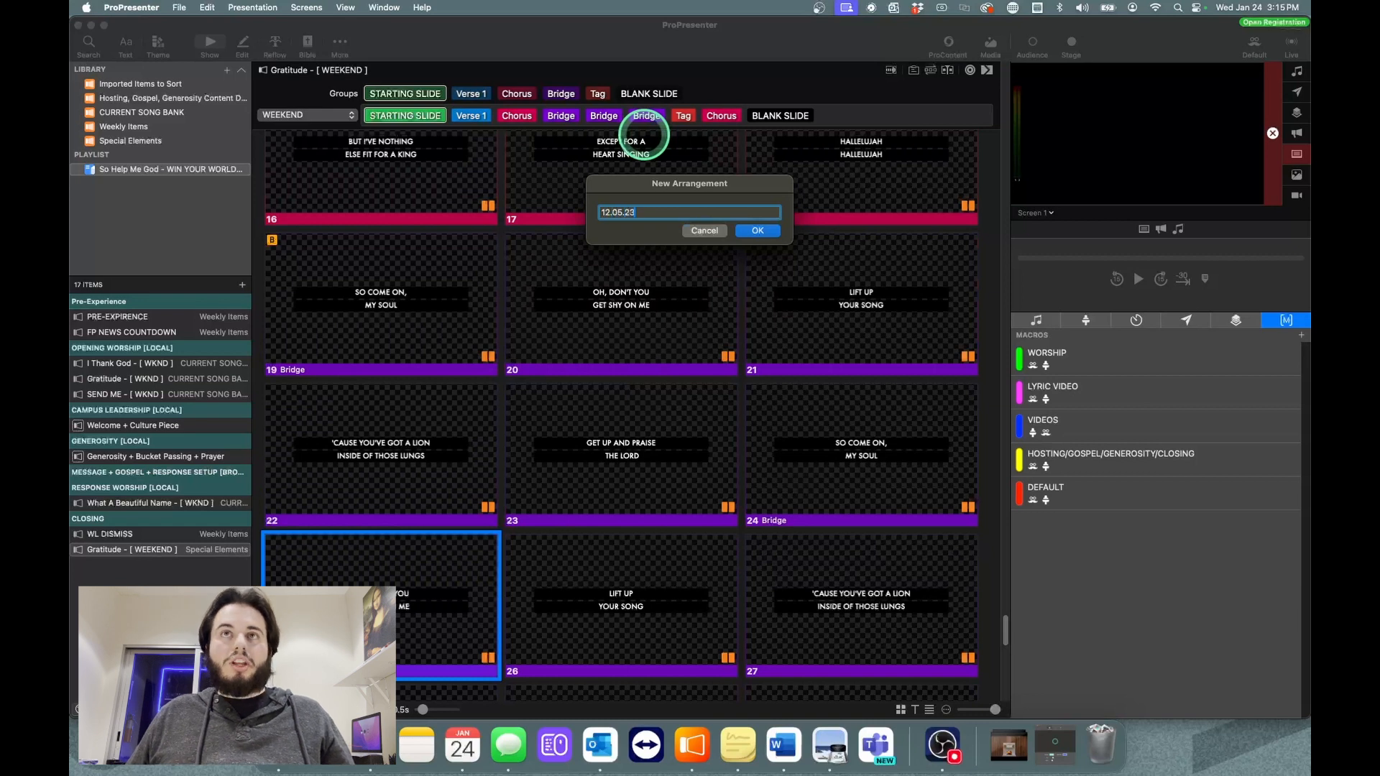
key("Return")
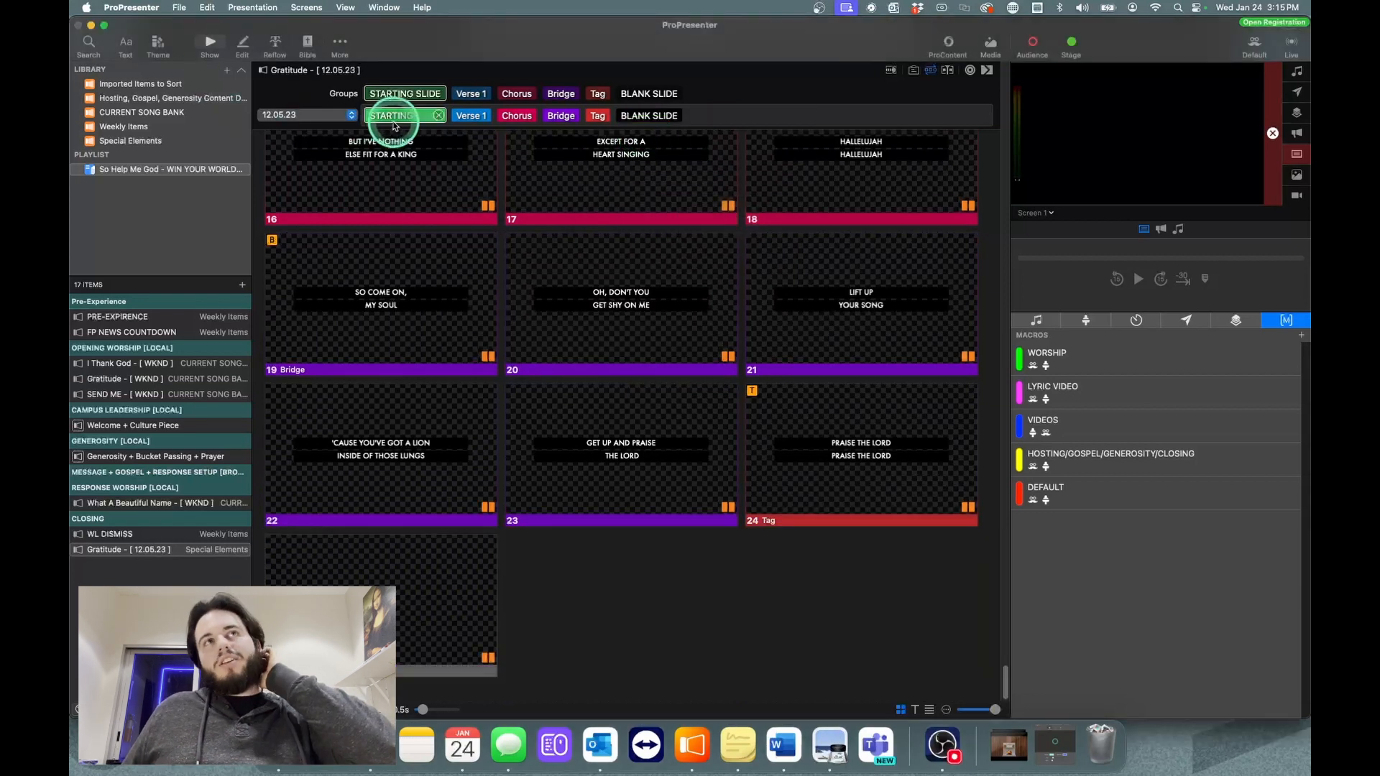
Step: Switch "Gratitude" from the 12.05.23 arrangement to the WEEKEND arrangement
scroll(631, 132, "up", 1)
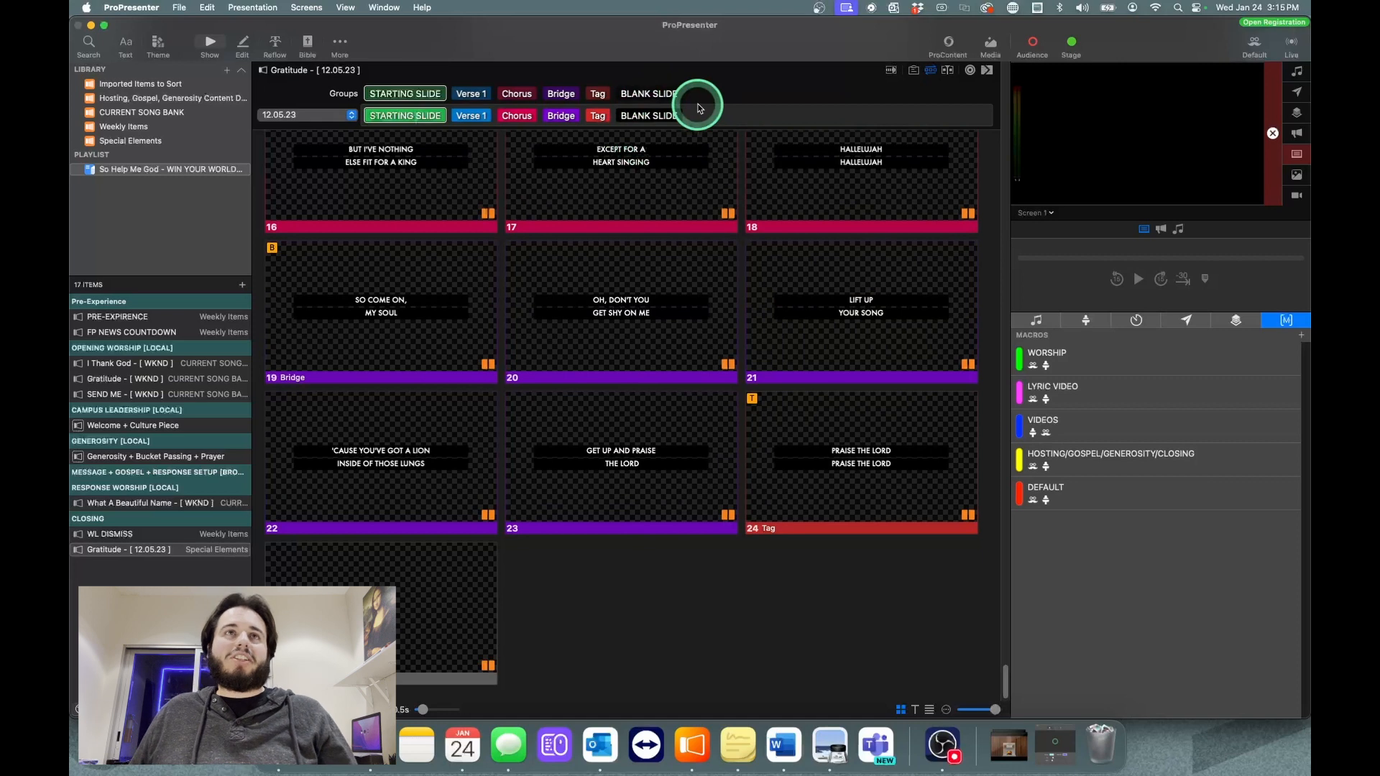
left_click(333, 116)
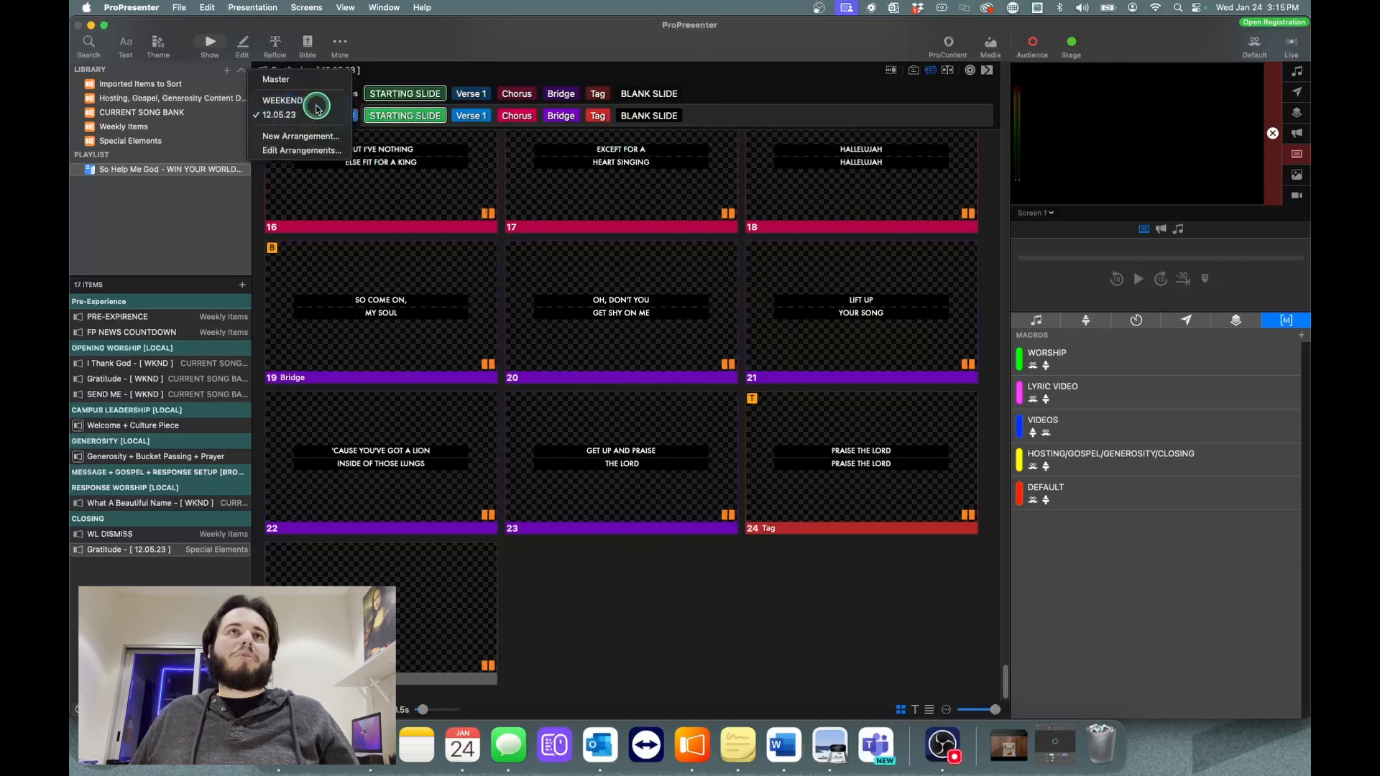
left_click(317, 108)
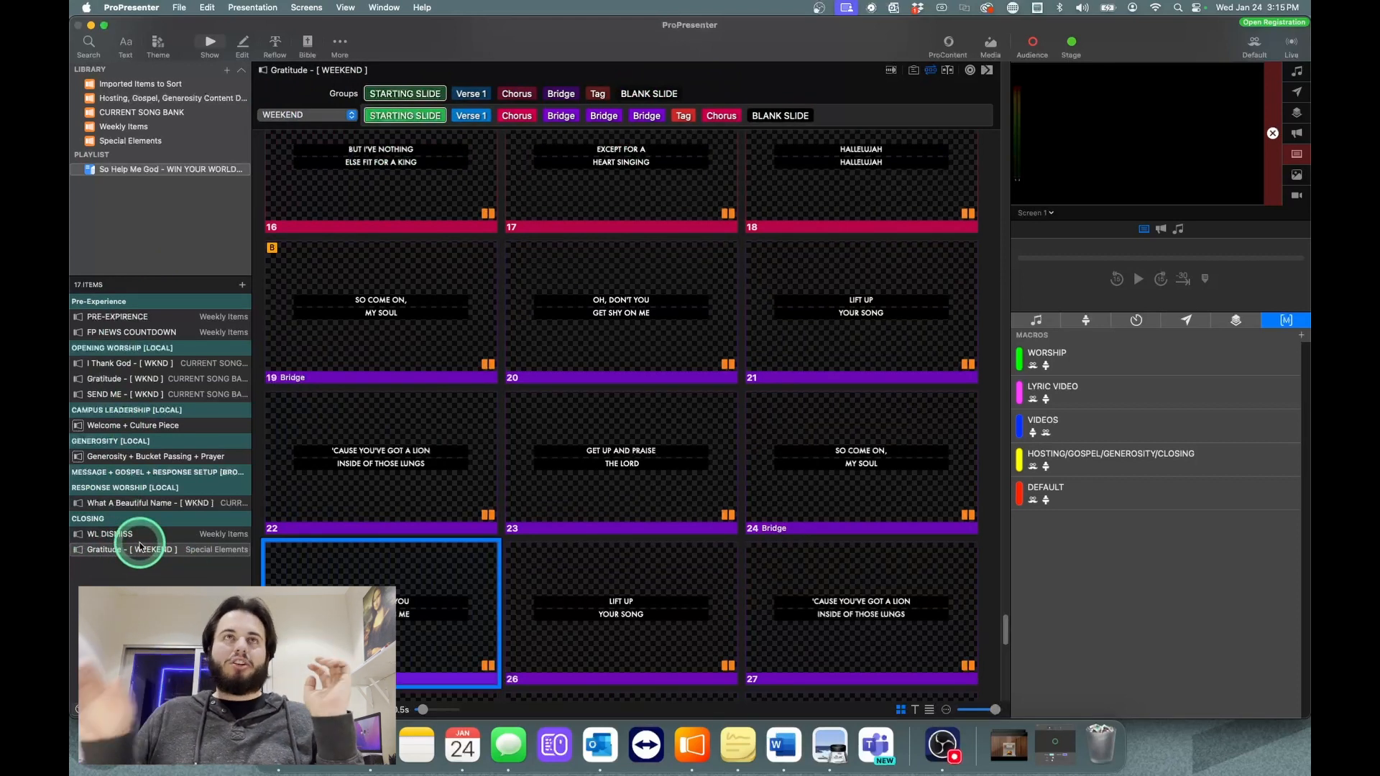
Step: Show the Master arrangement's group order once more and reselect WEEKEND for "Gratitude"
left_click(269, 116)
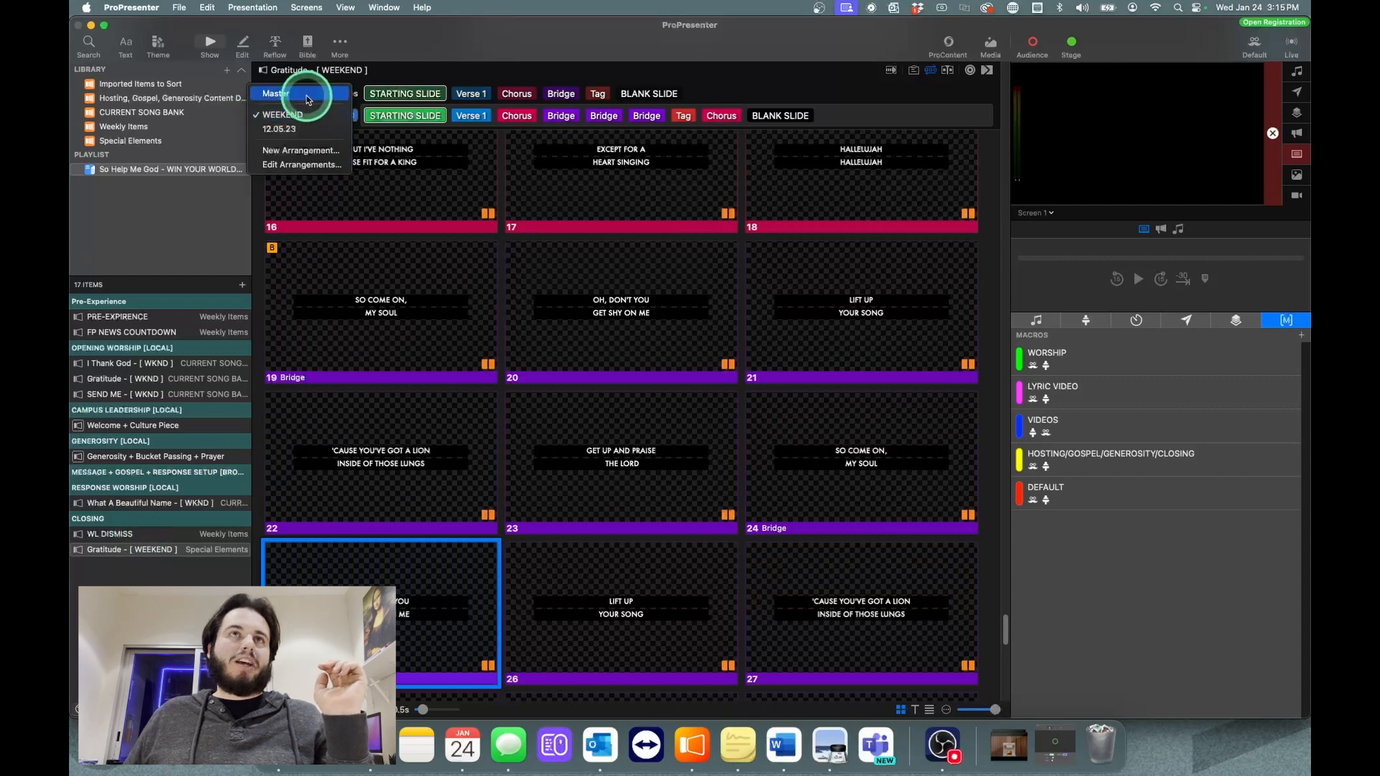
left_click(308, 99)
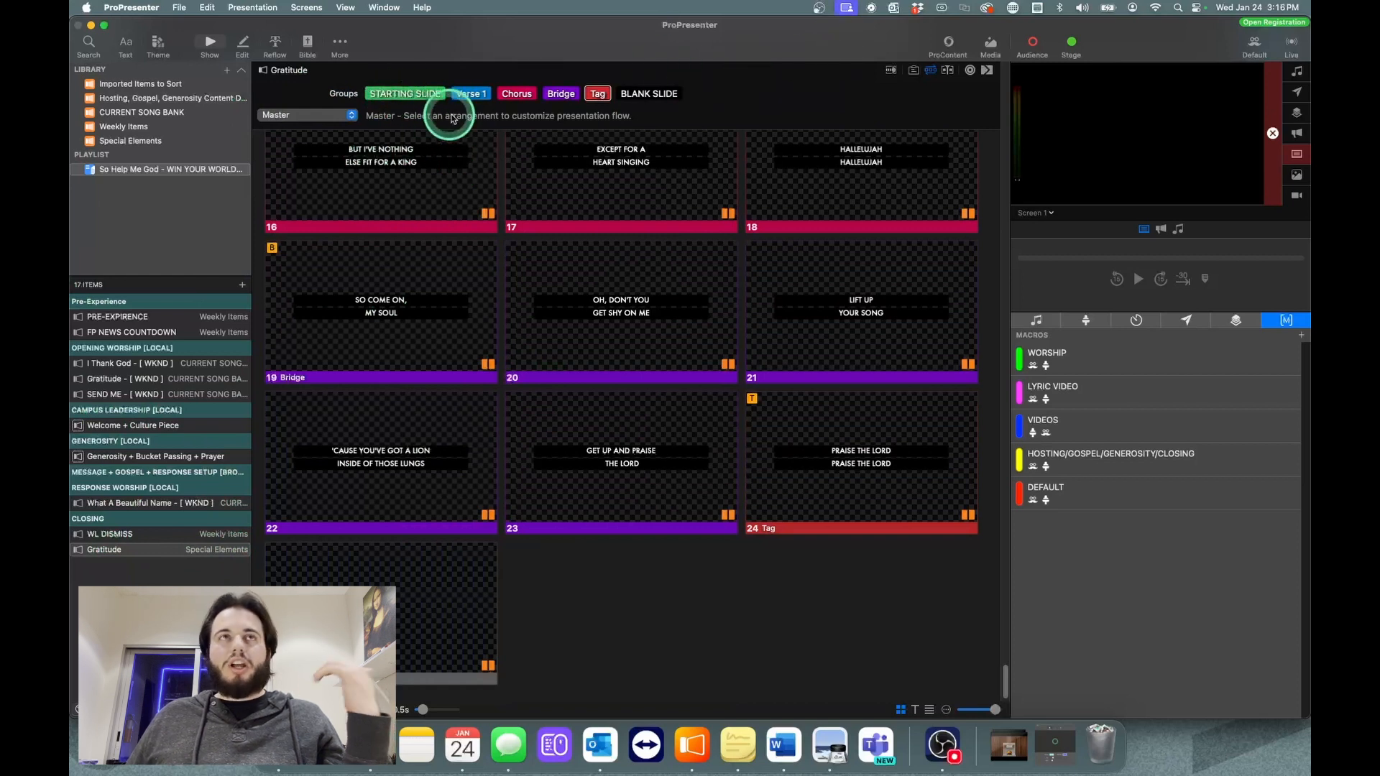
left_click(280, 116)
left_click(305, 142)
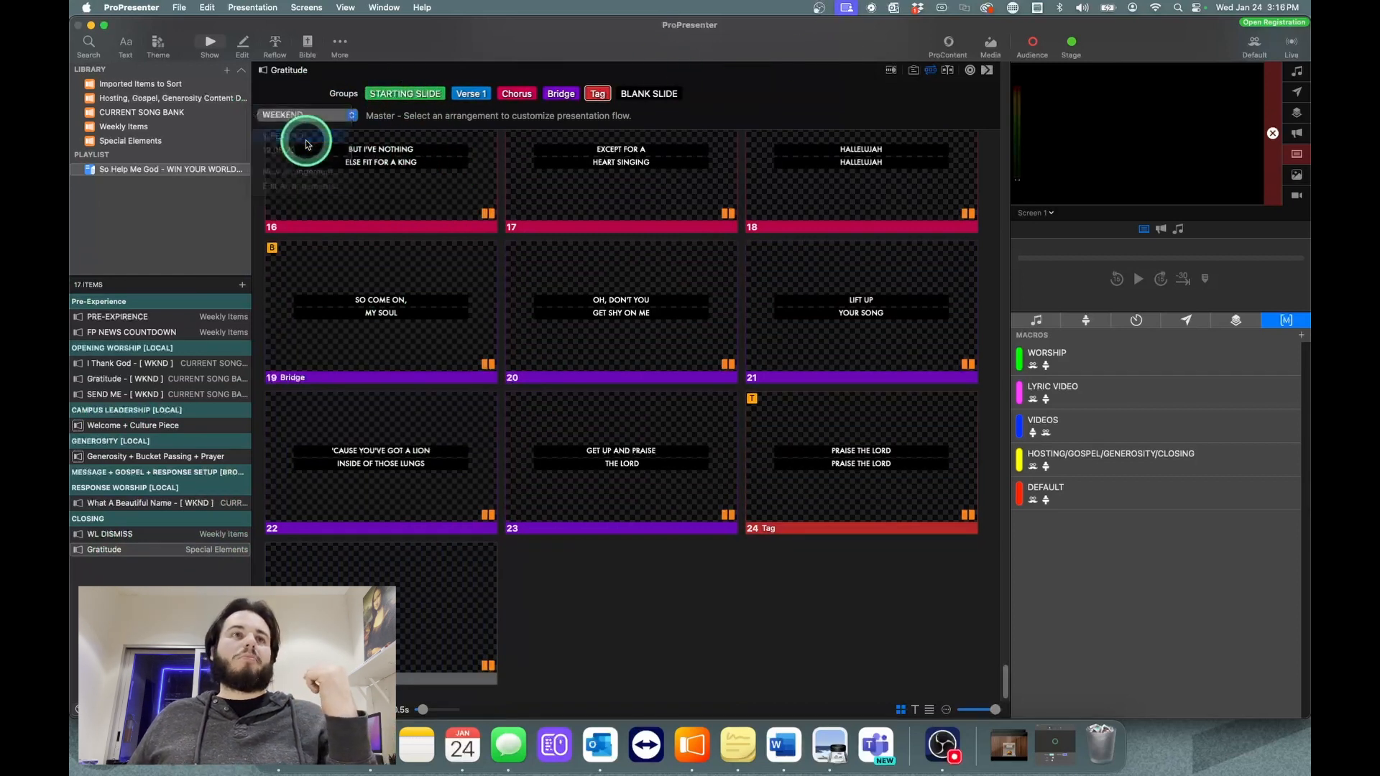